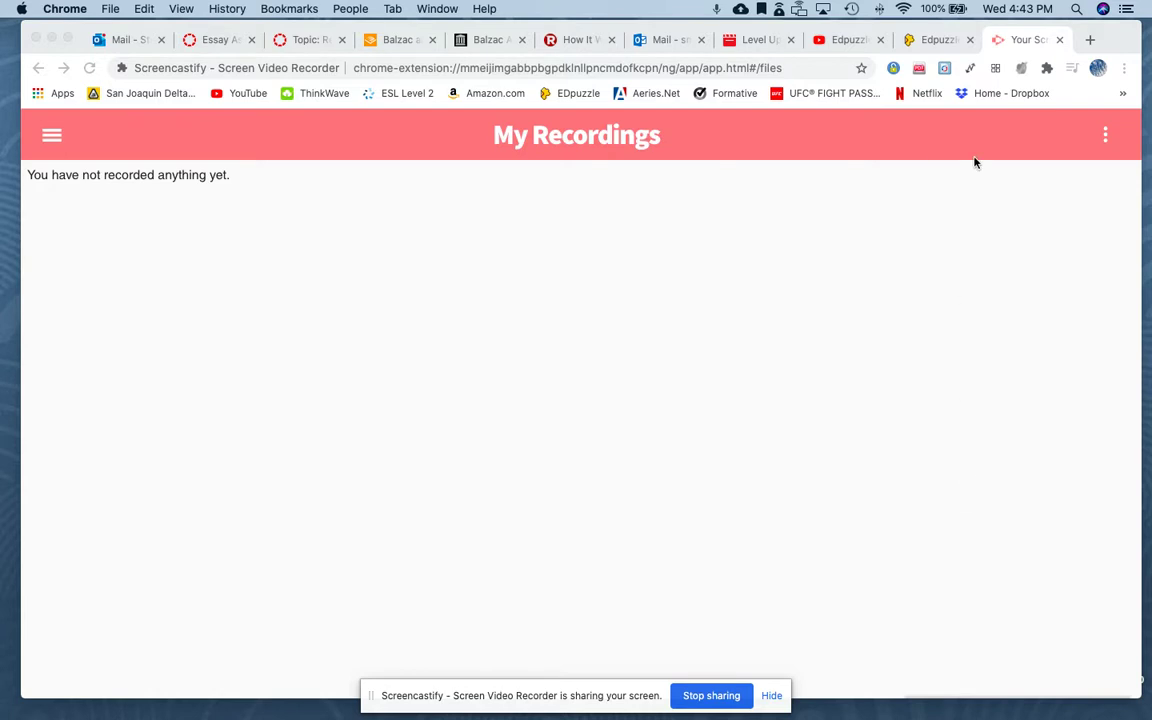
Play the Edpuzzle tutorial video on YouTube and pause it at the teacher account creation form
click(841, 42)
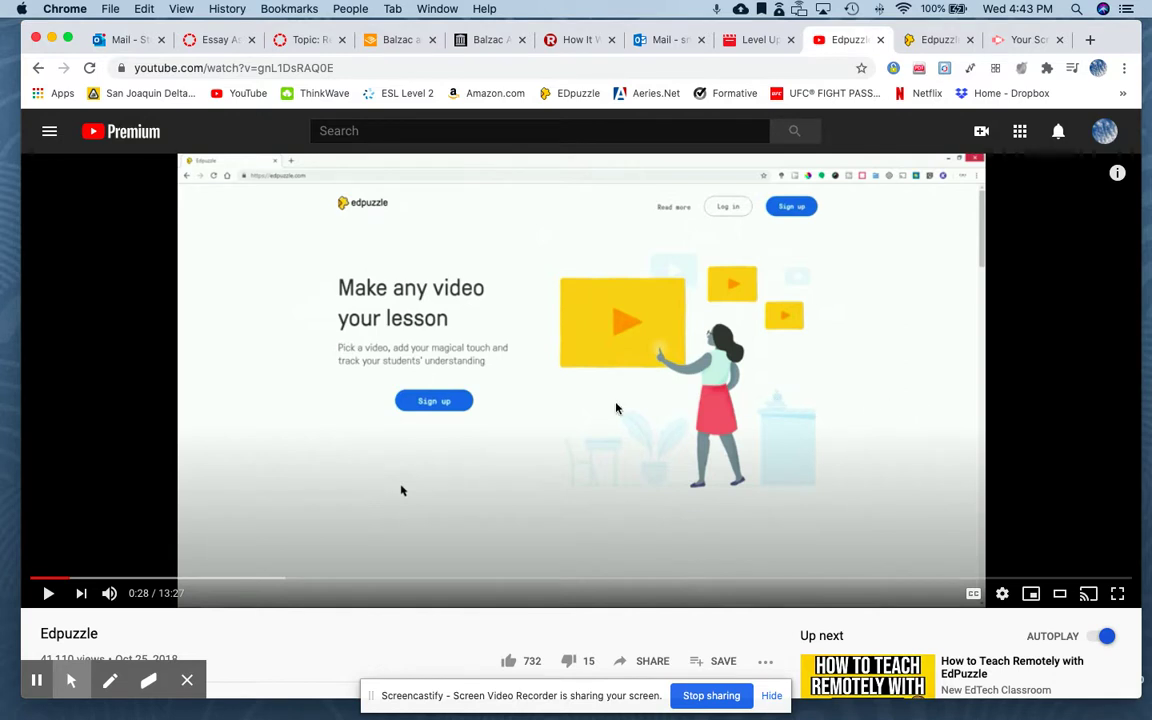
click(48, 593)
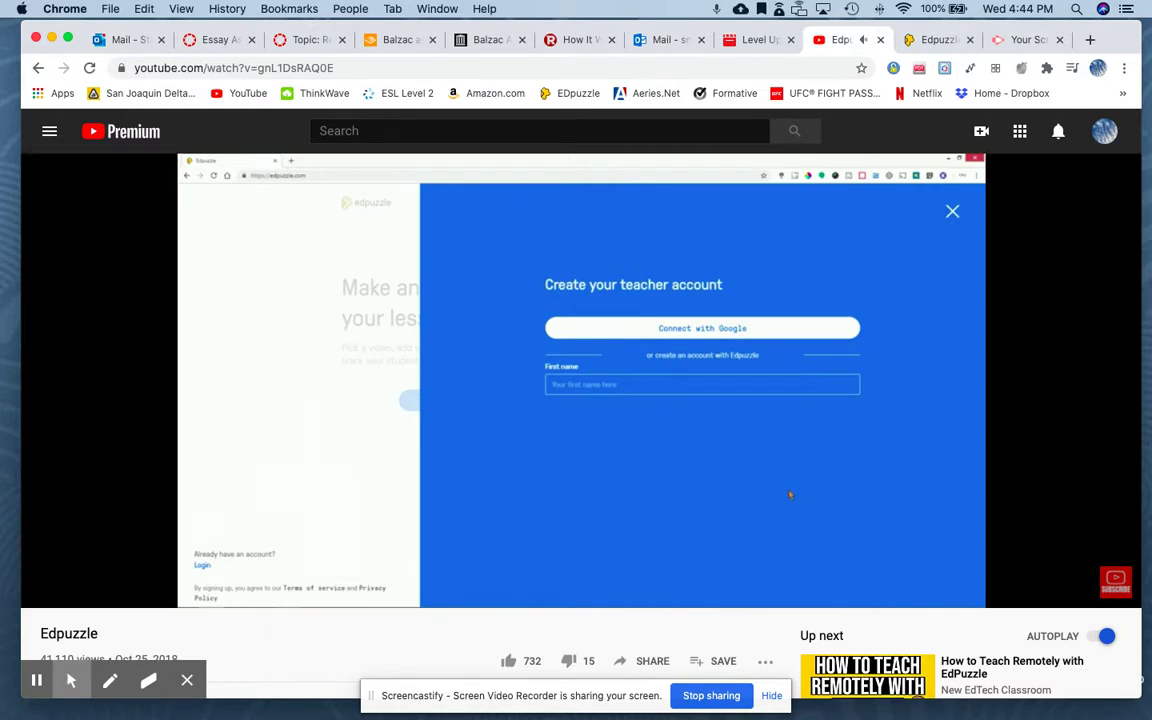
click(347, 448)
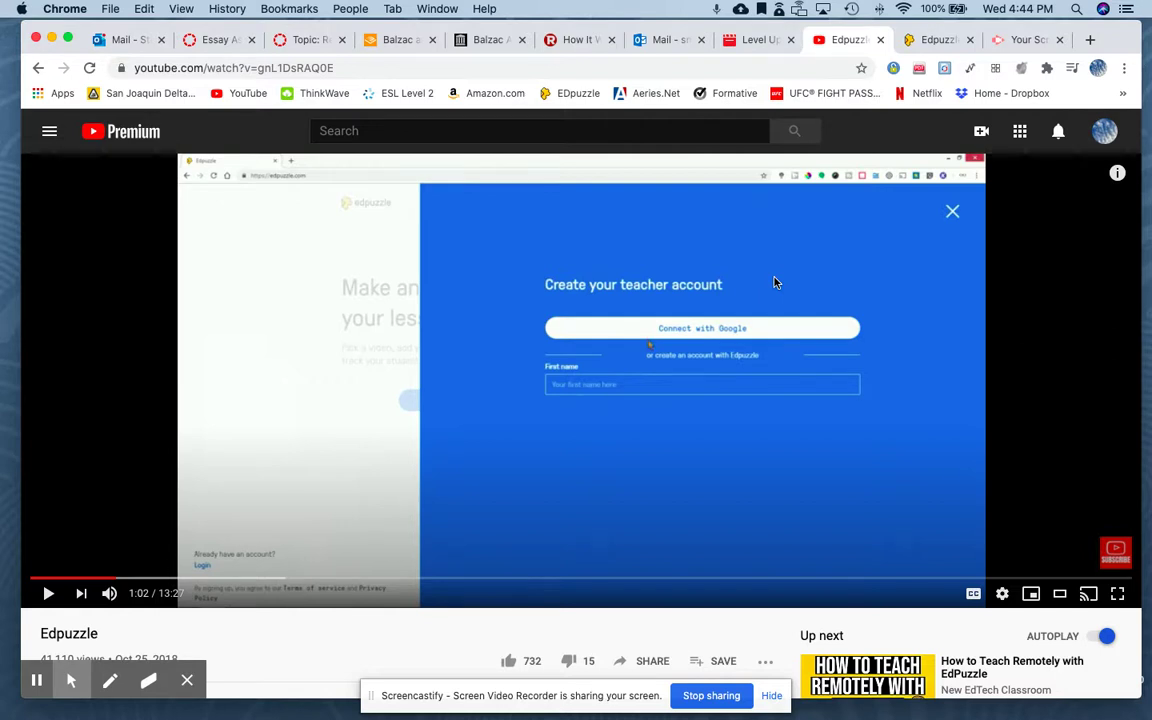
Switch to Edpuzzle and import the Science 7th (2) class from Google Classroom
click(932, 40)
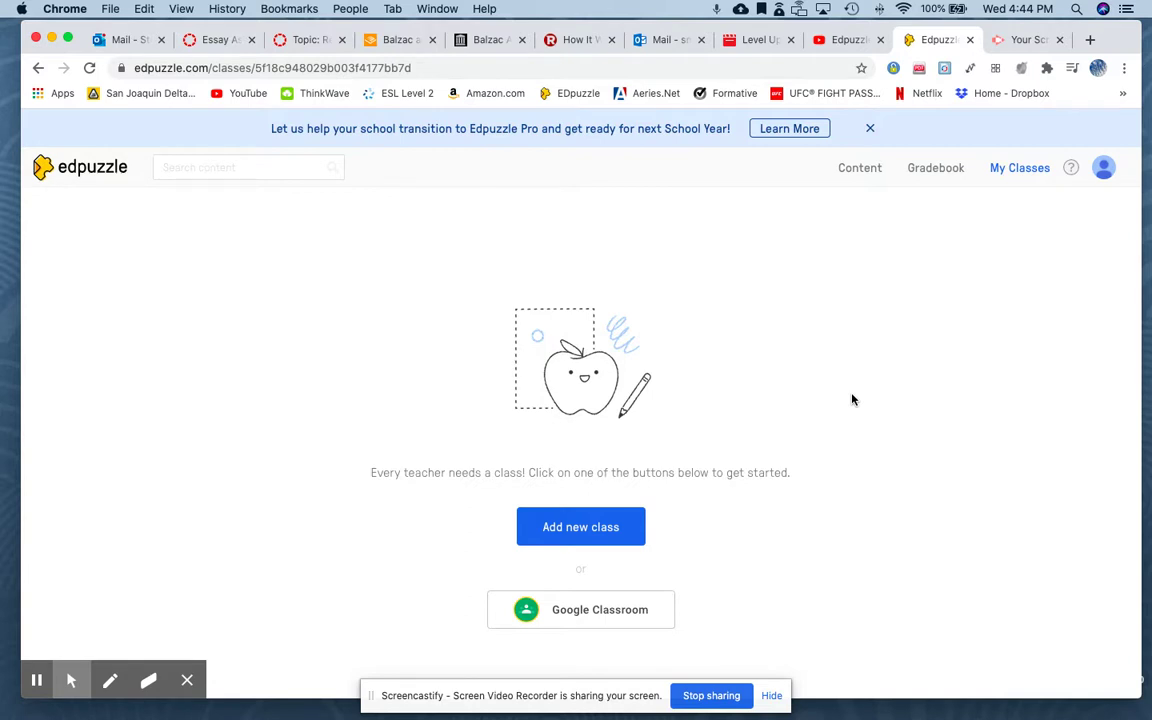
click(592, 610)
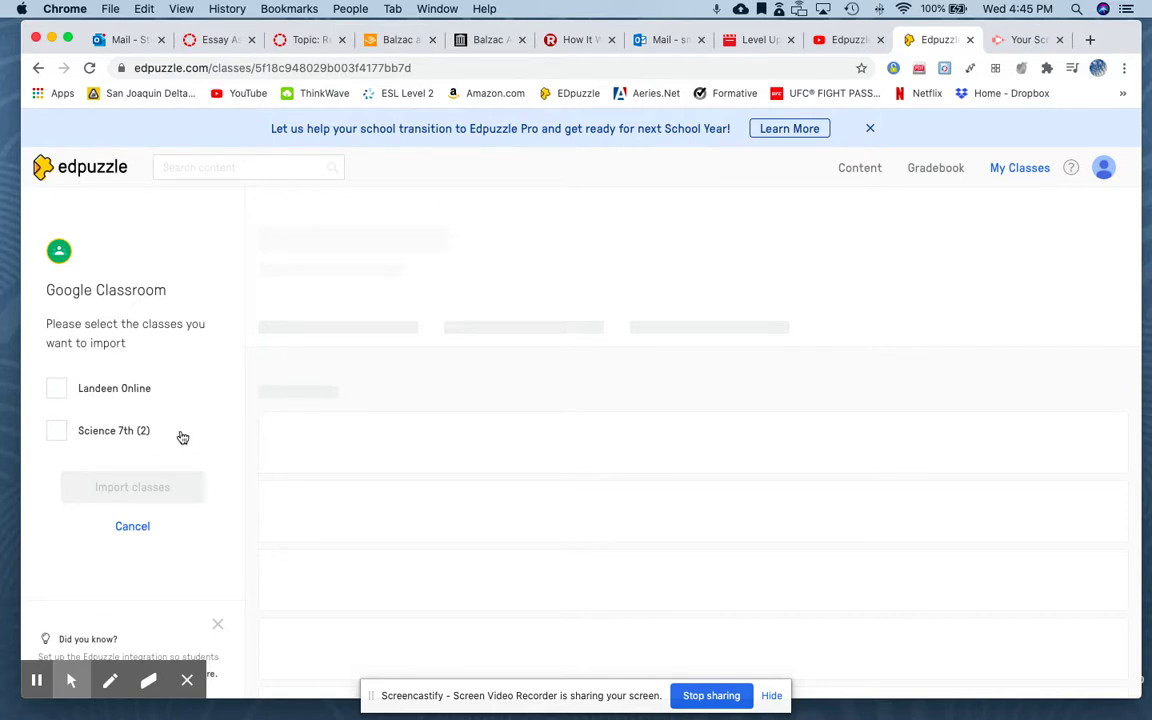
click(56, 430)
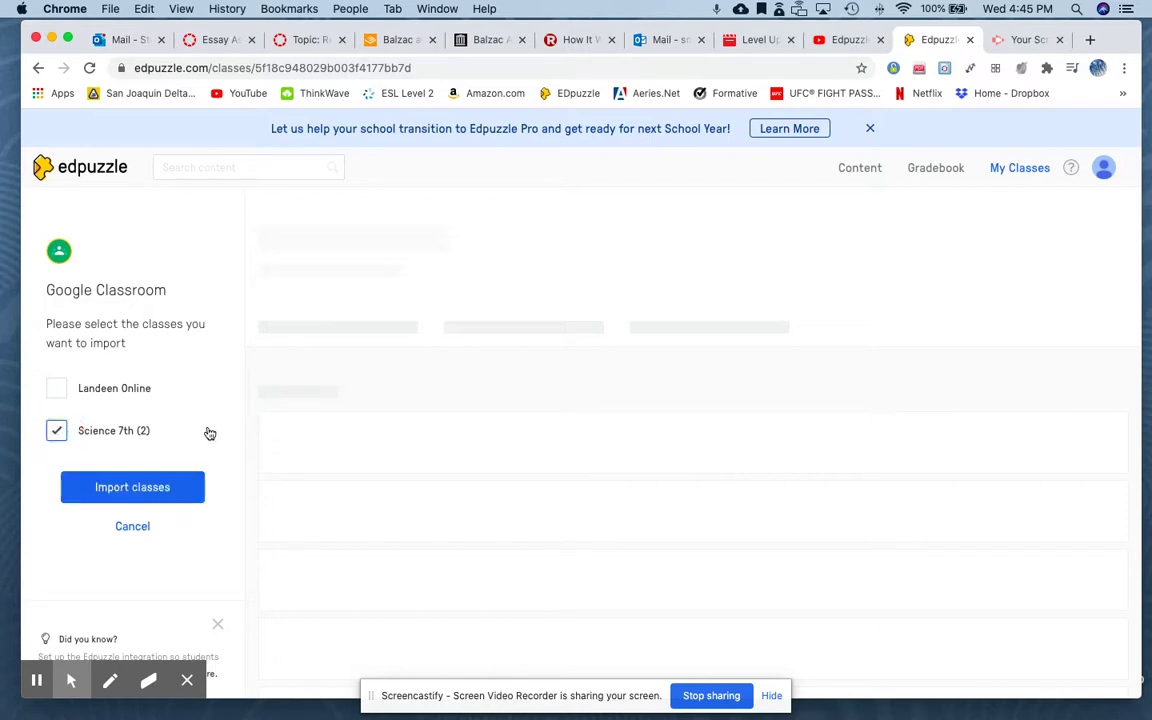
click(168, 486)
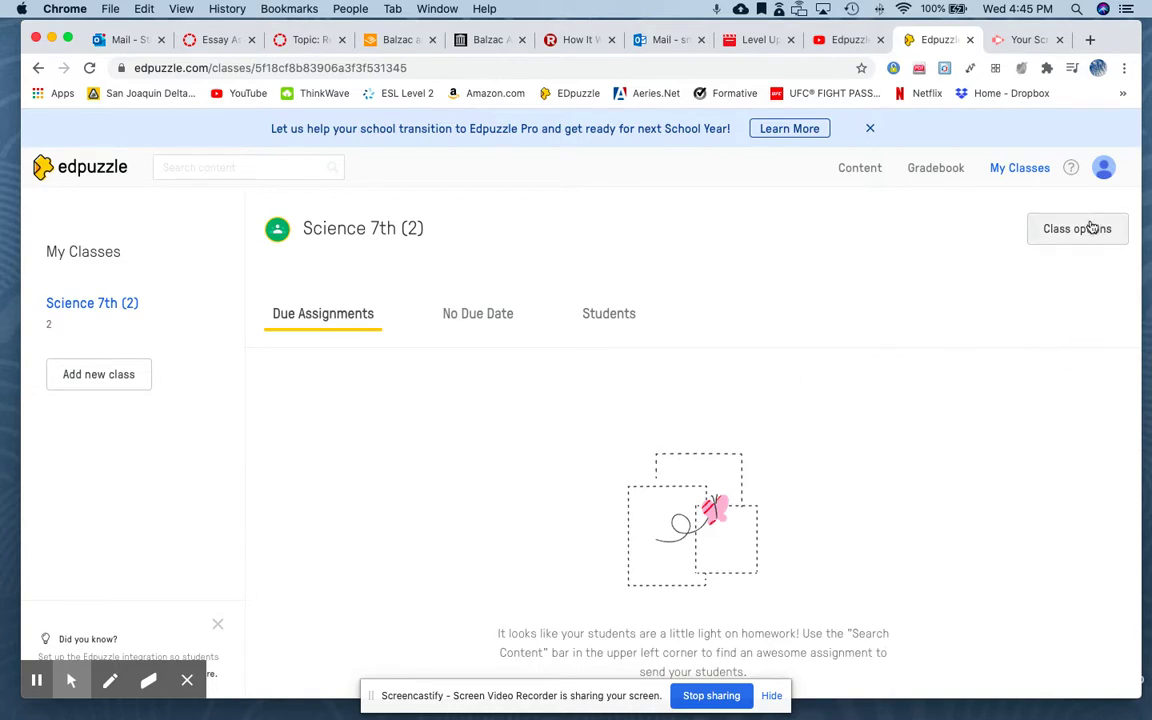
Review the student roster of the Science 7th (2) class
click(611, 314)
scroll(574, 464, down, 5)
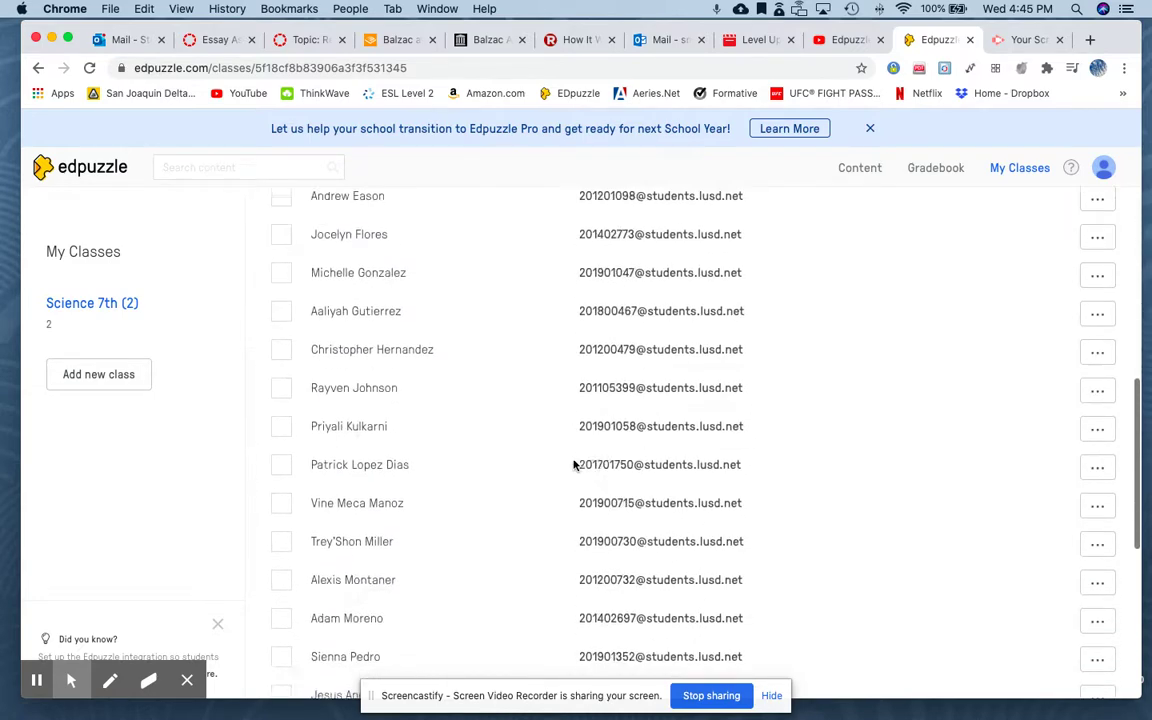
scroll(574, 464, down, 5)
scroll(575, 466, up, 6)
scroll(575, 465, up, 5)
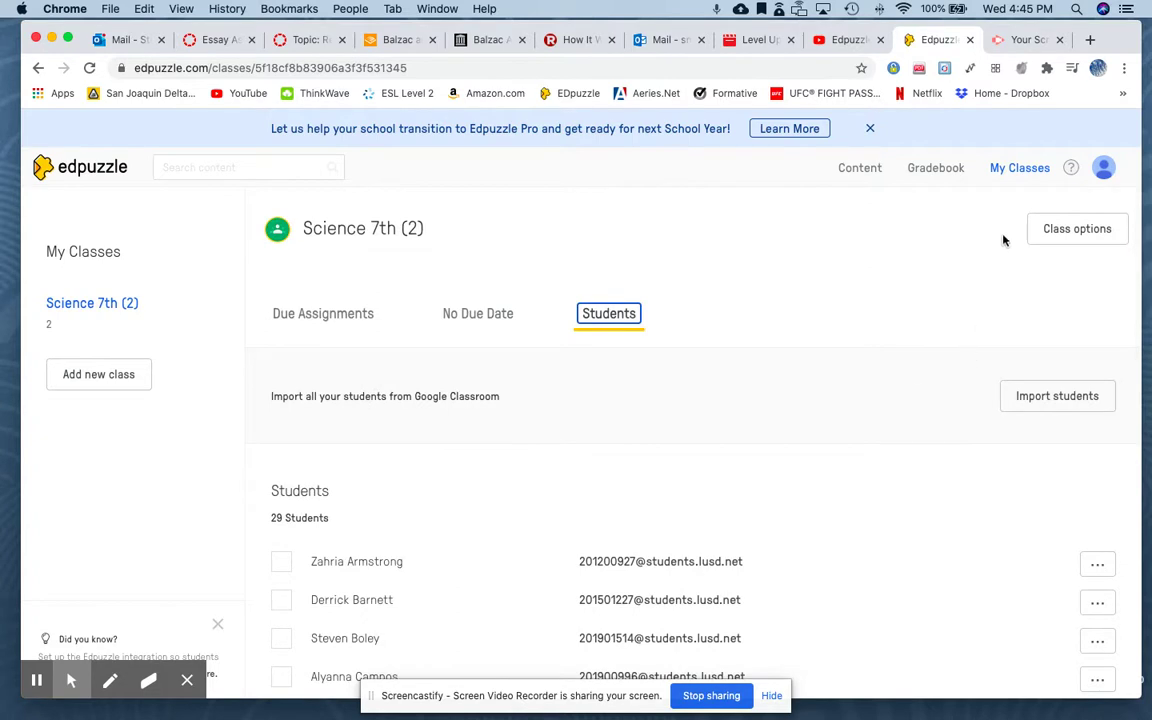
Inspect the name and description fields in the class options of Science 7th (2), then close them
click(1073, 231)
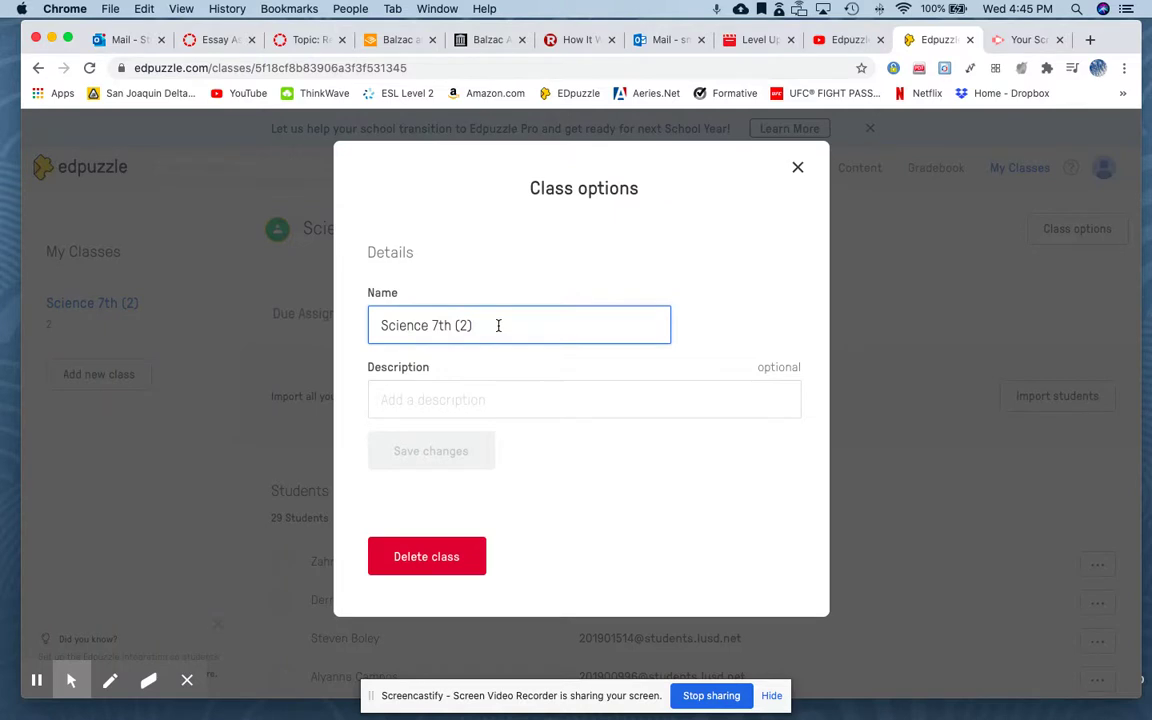
click(445, 400)
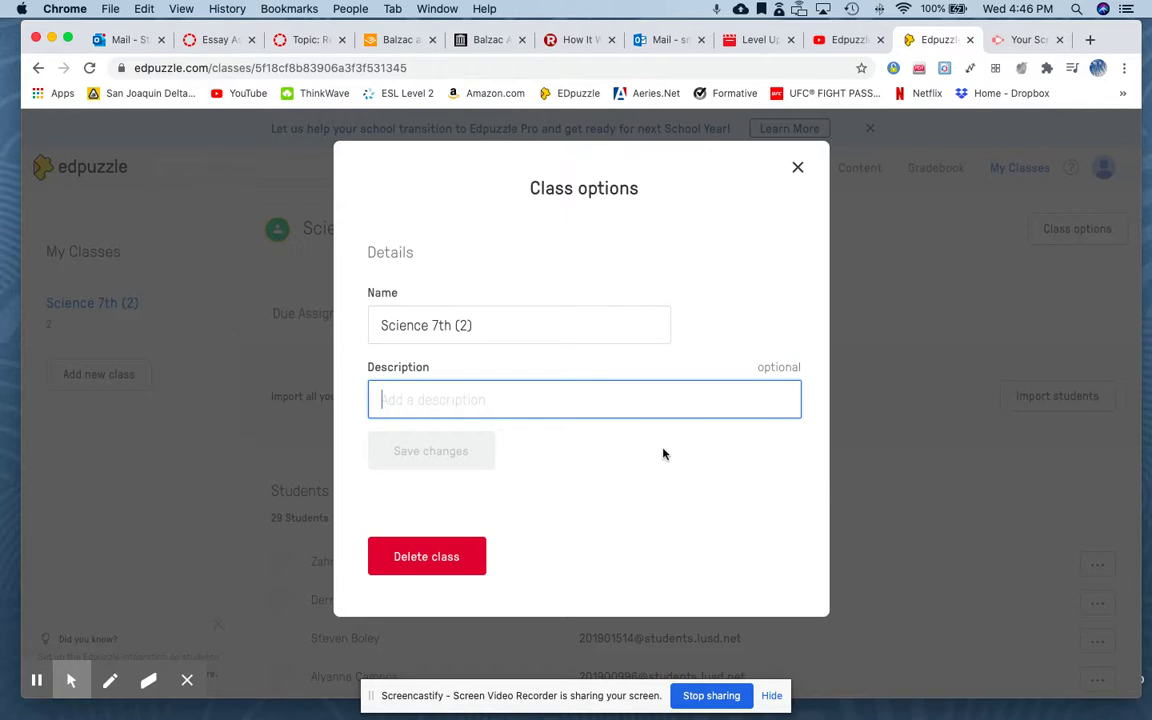
click(798, 168)
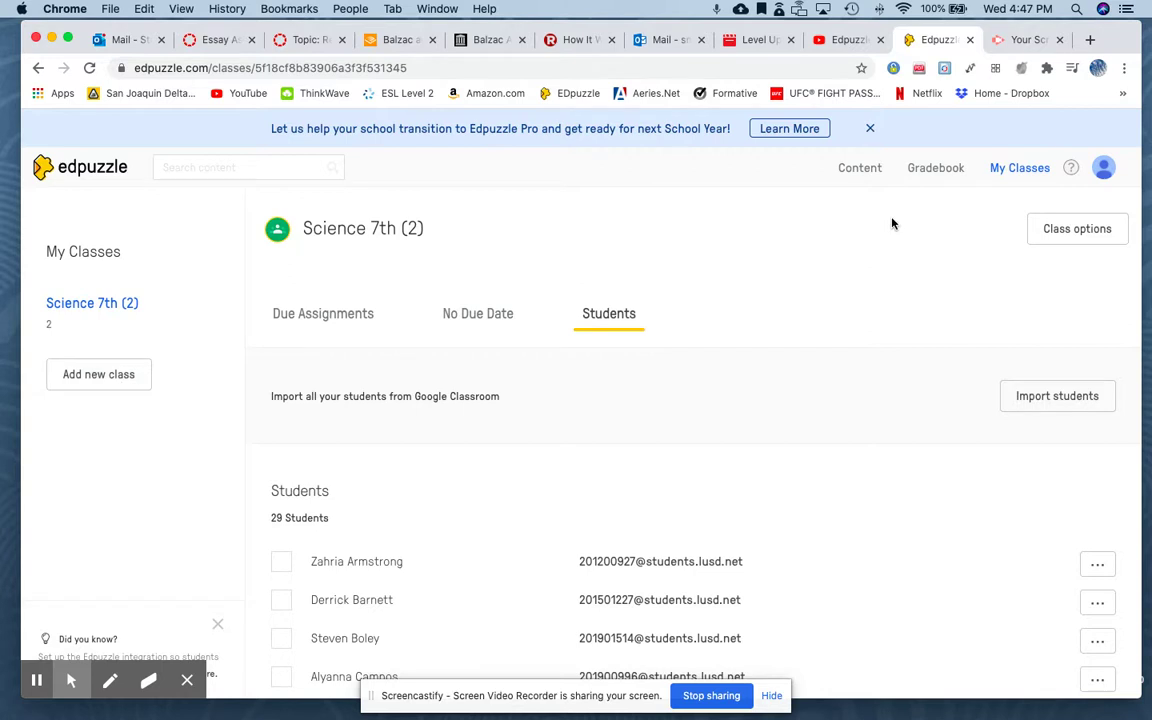
Browse the trending science and California videos on the content home page
click(855, 170)
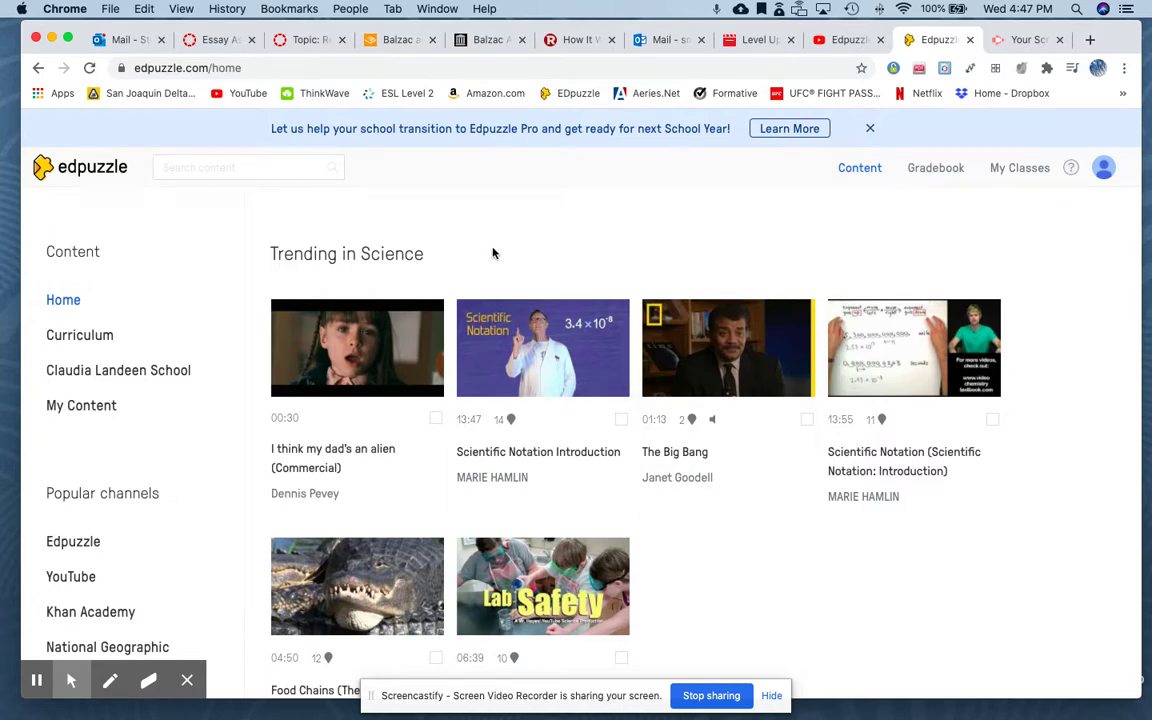
scroll(489, 250, down, 1)
scroll(487, 249, down, 2)
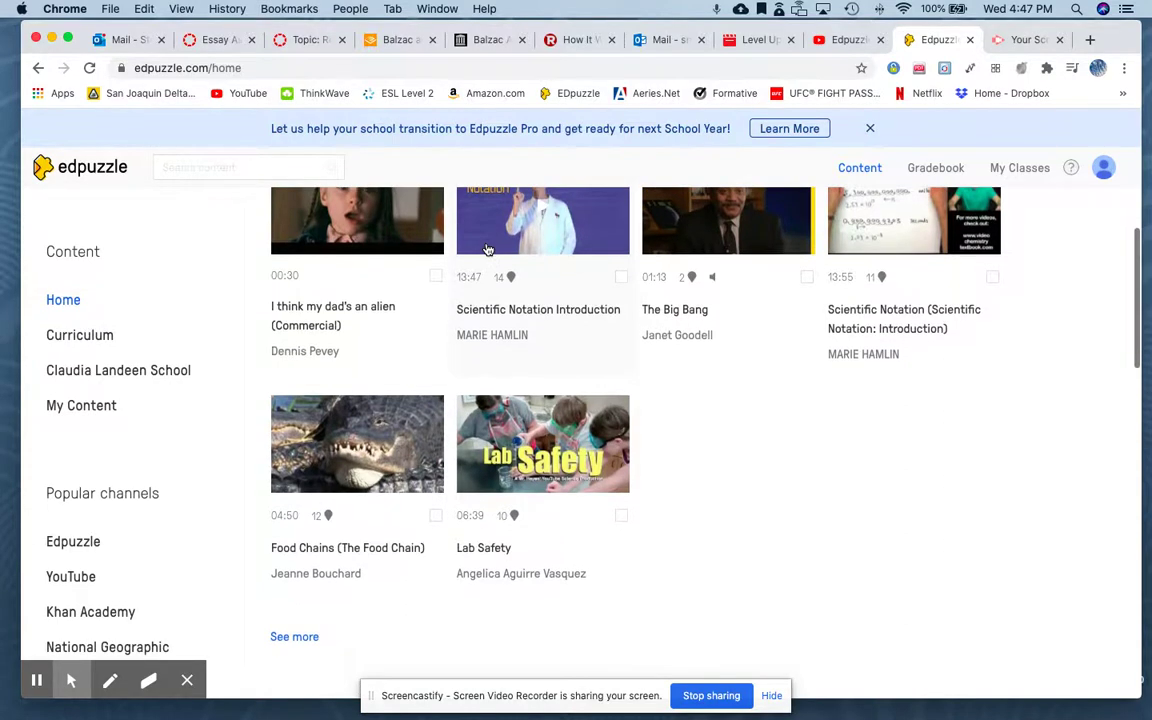
scroll(489, 250, down, 5)
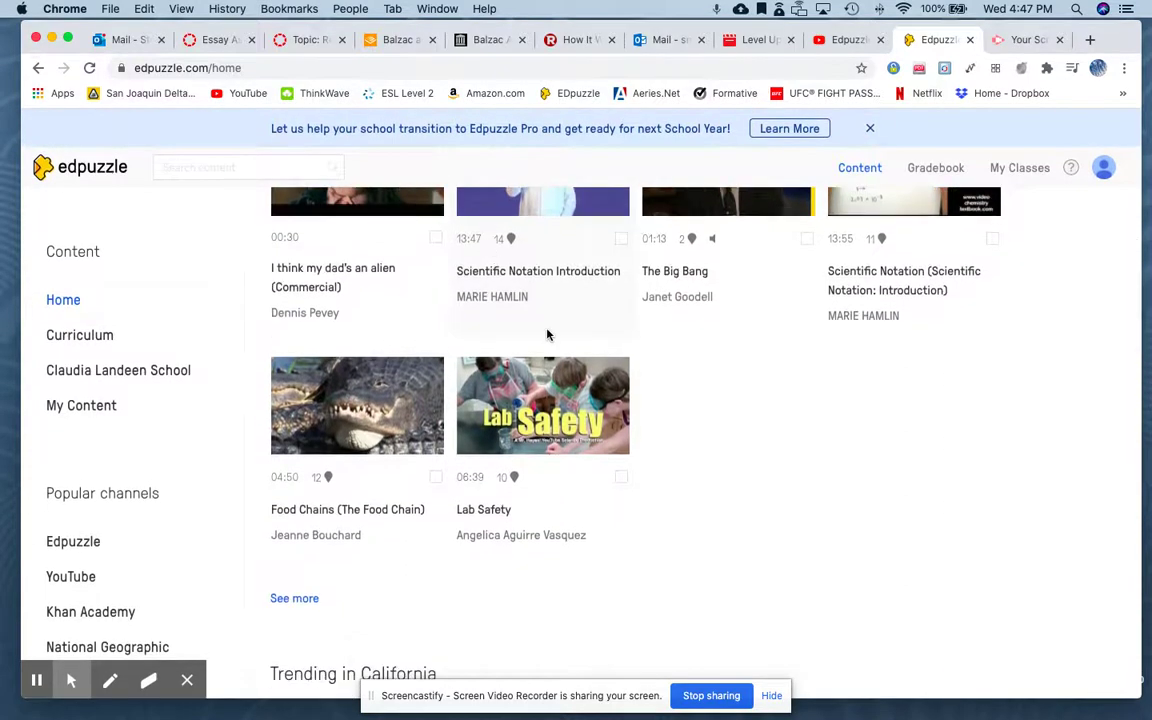
scroll(548, 336, down, 1)
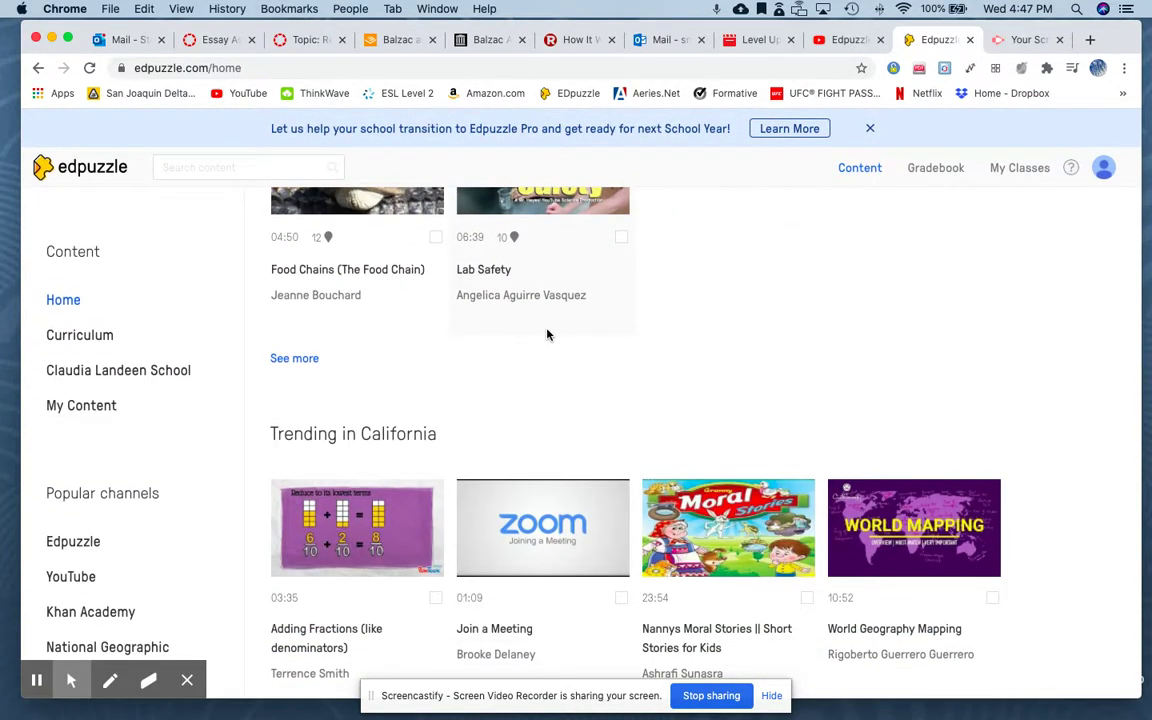
scroll(548, 336, down, 4)
scroll(548, 336, down, 4)
scroll(540, 309, up, 7)
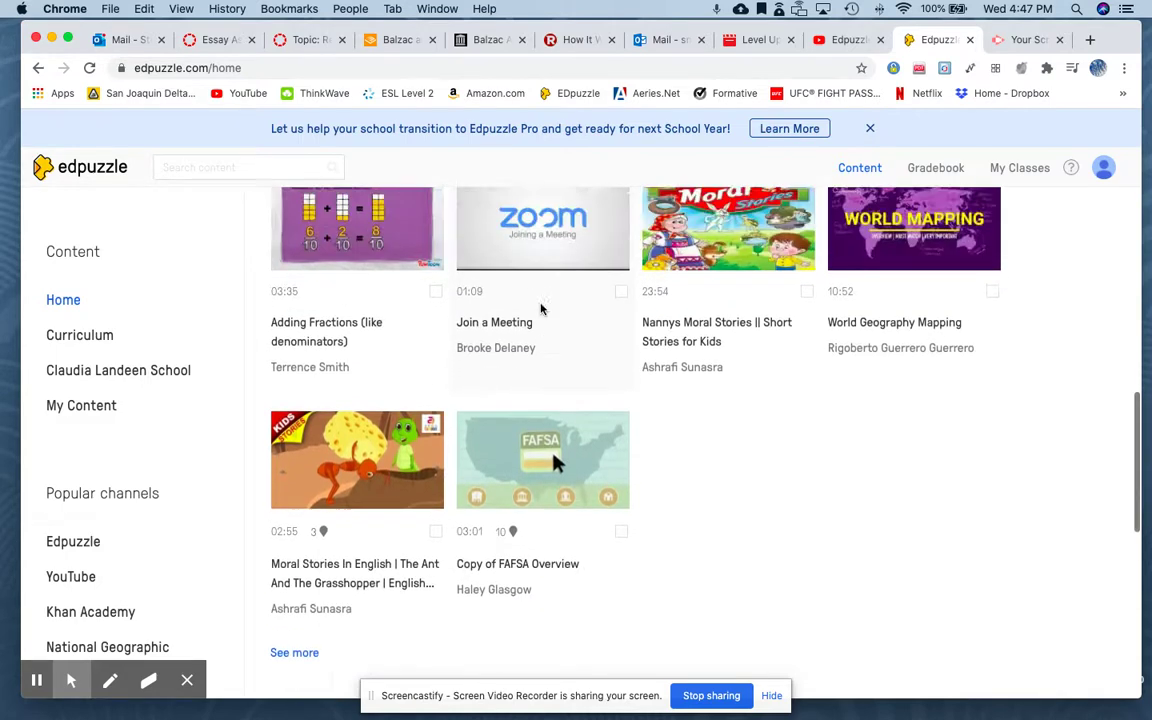
scroll(540, 309, up, 10)
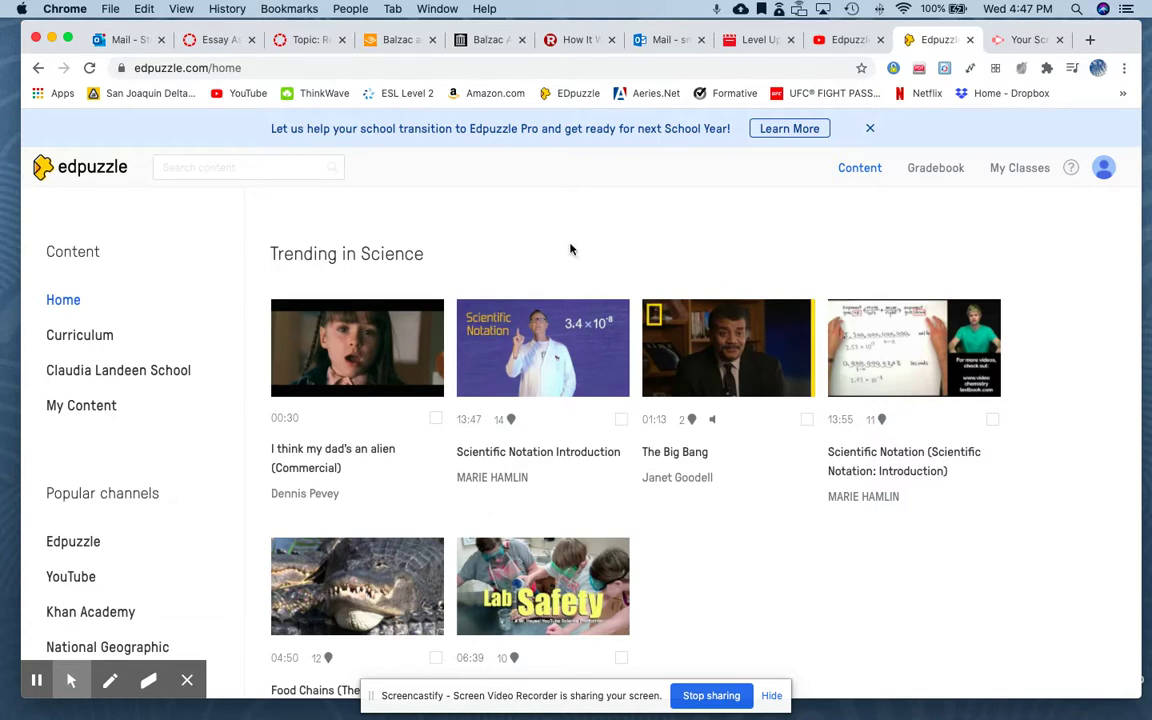
Open the Science section of Edpuzzle's Middle School curriculum and look through its topic folders and videos
click(99, 341)
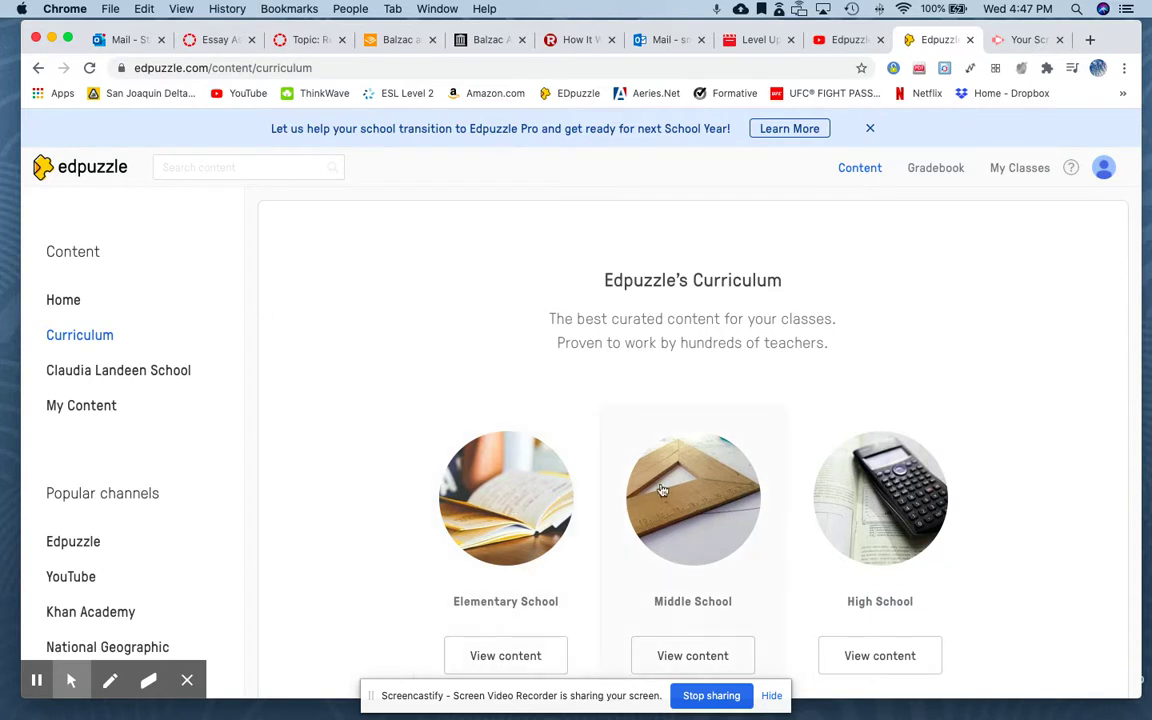
click(697, 529)
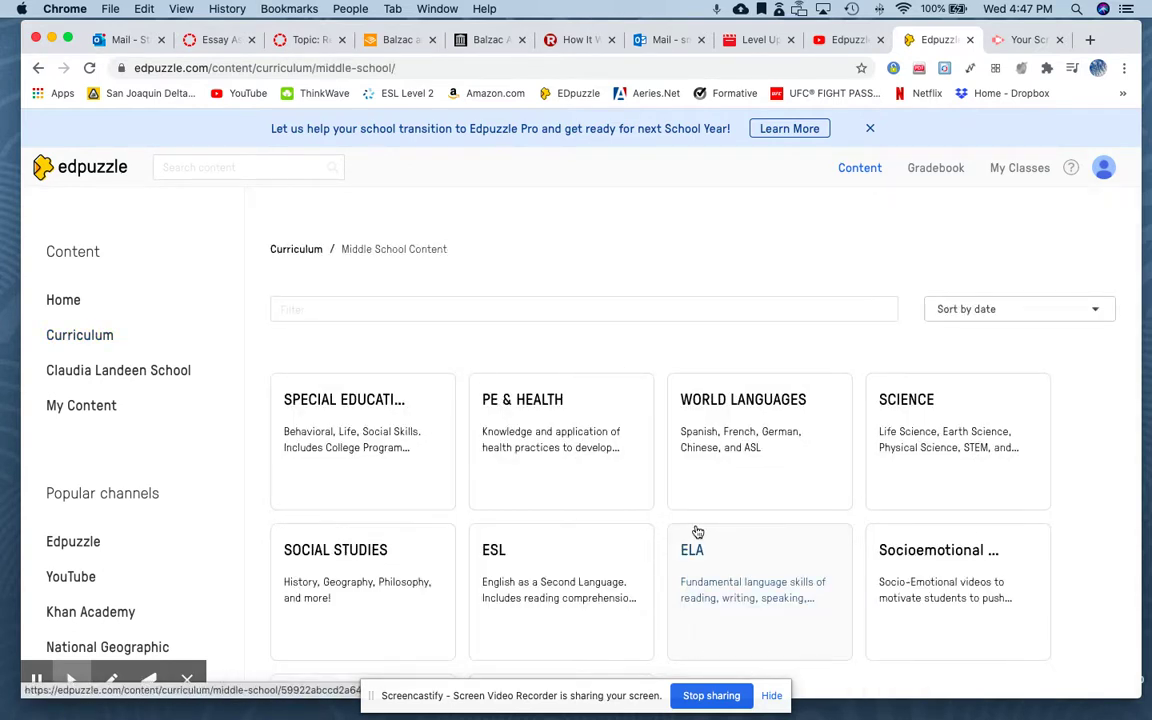
scroll(697, 531, down, 3)
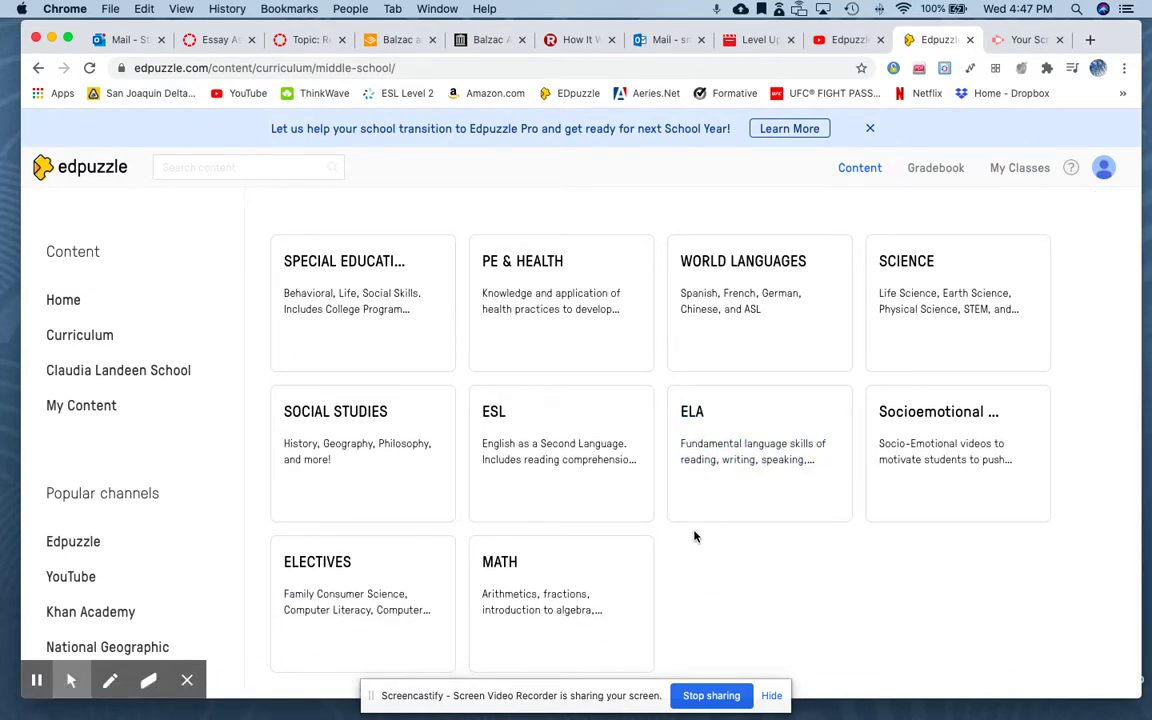
click(971, 310)
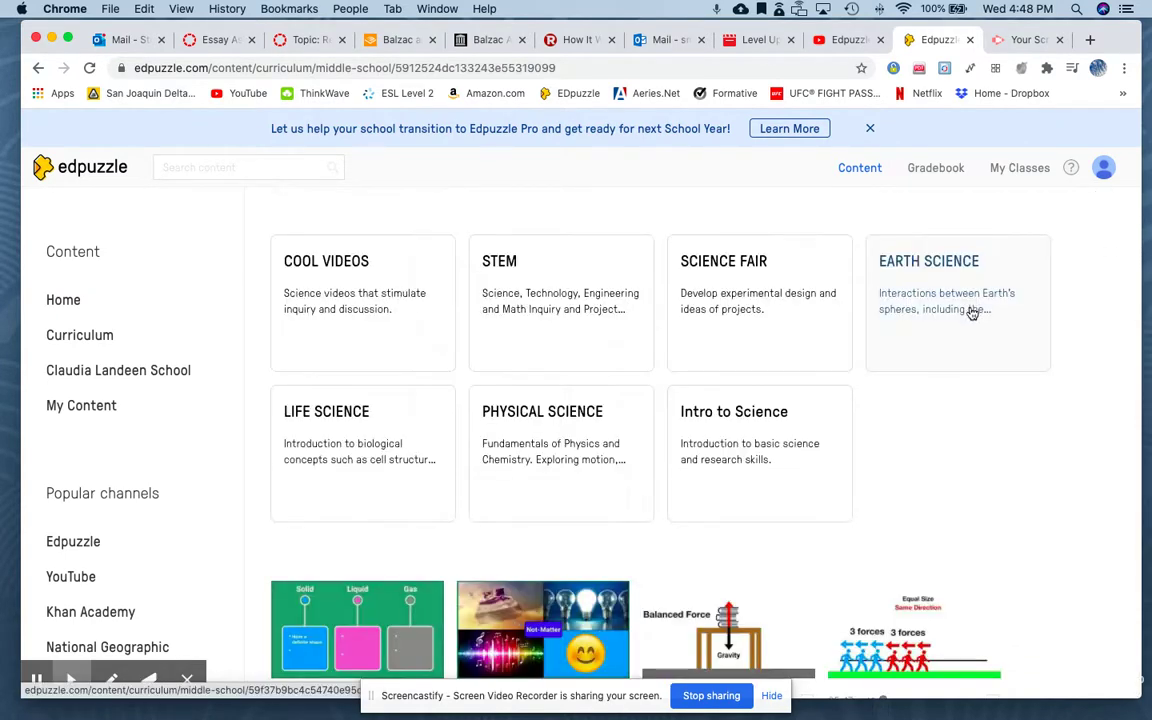
scroll(1033, 404, down, 6)
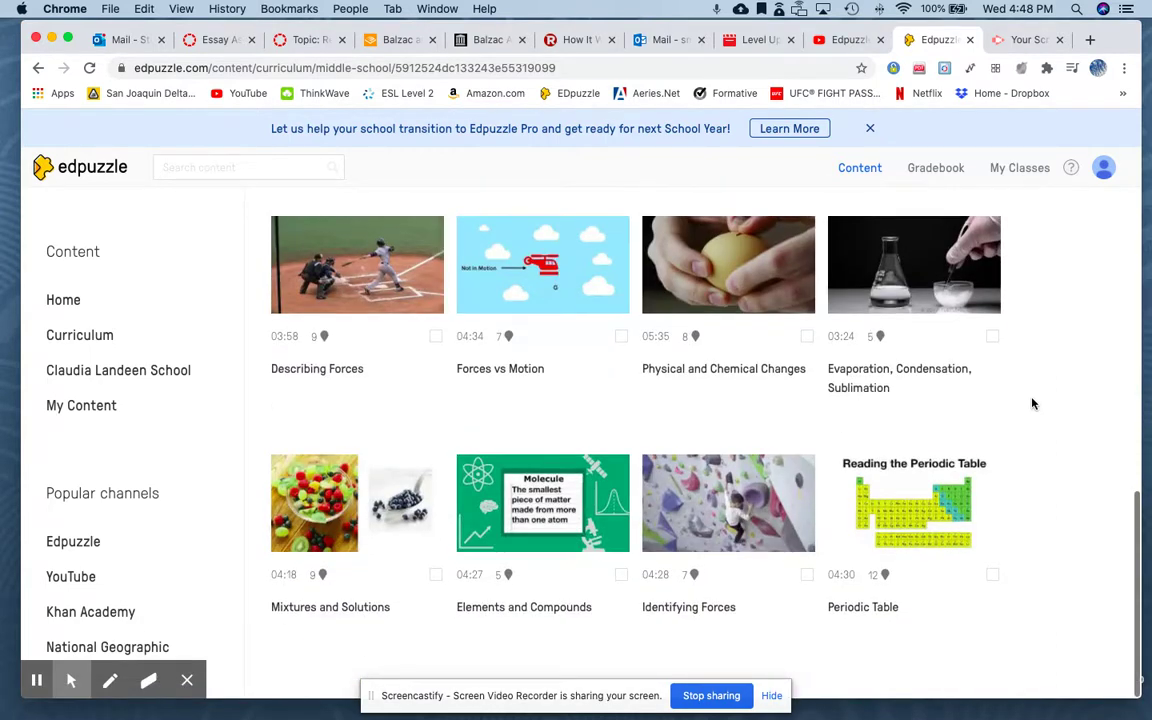
scroll(1033, 404, up, 6)
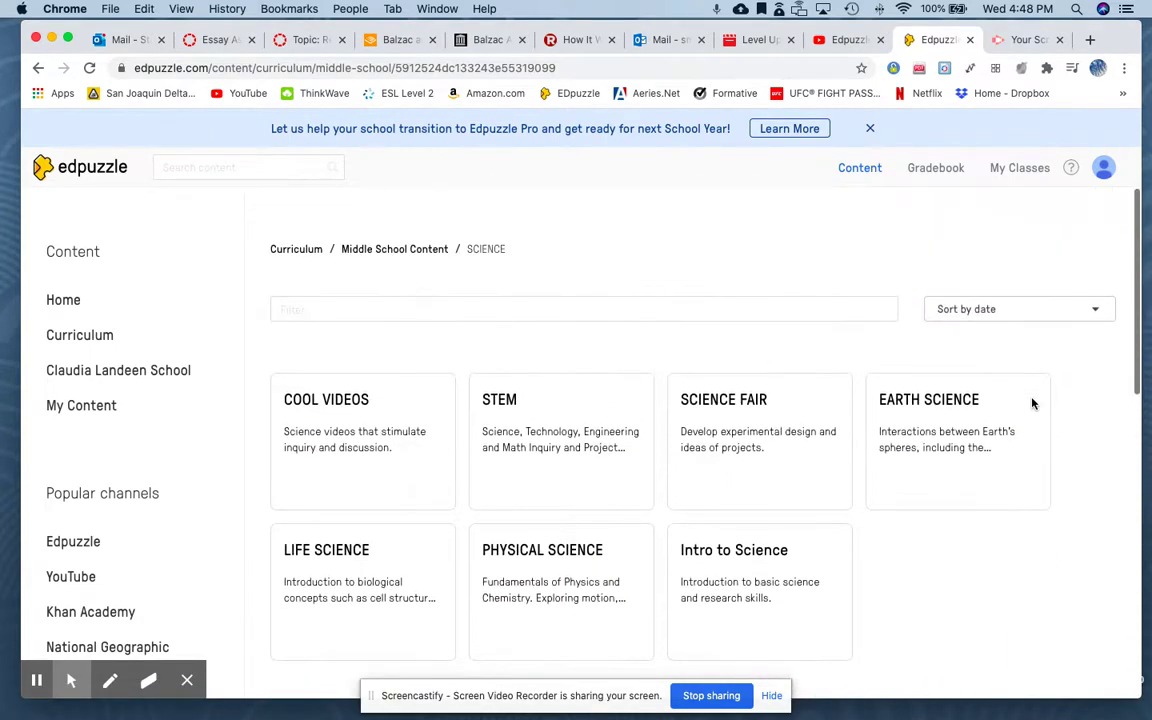
Sort the middle school science content by duration
click(307, 309)
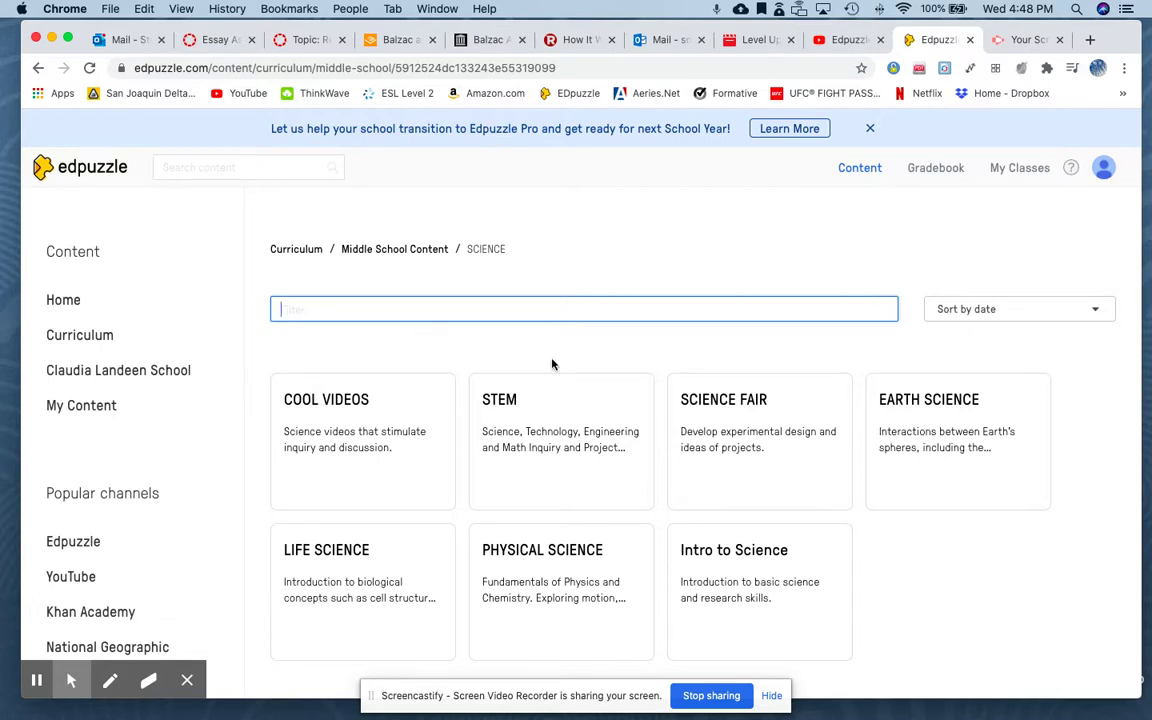
click(1096, 310)
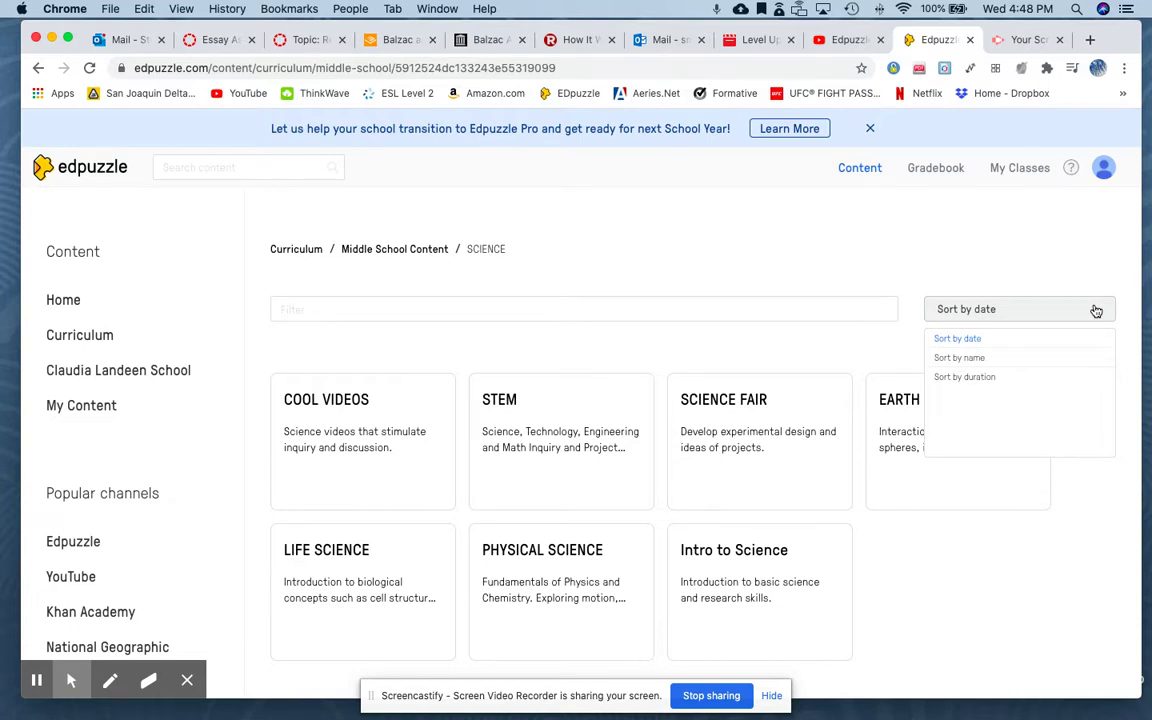
click(1040, 384)
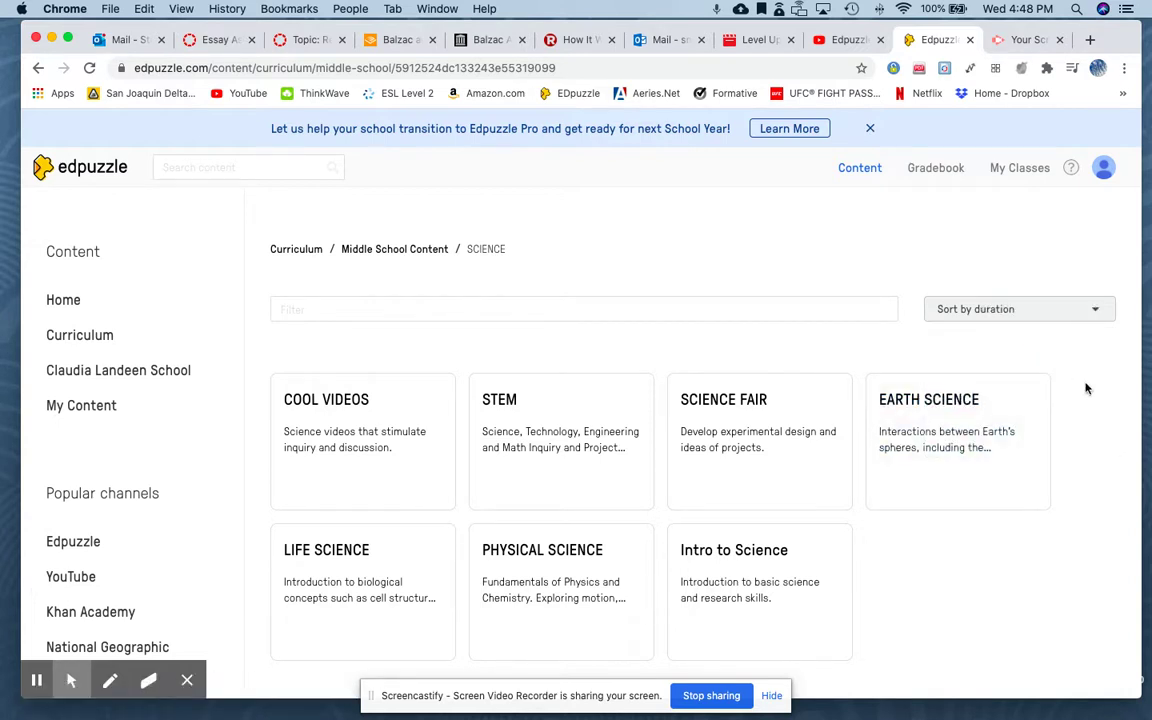
scroll(1118, 412, down, 2)
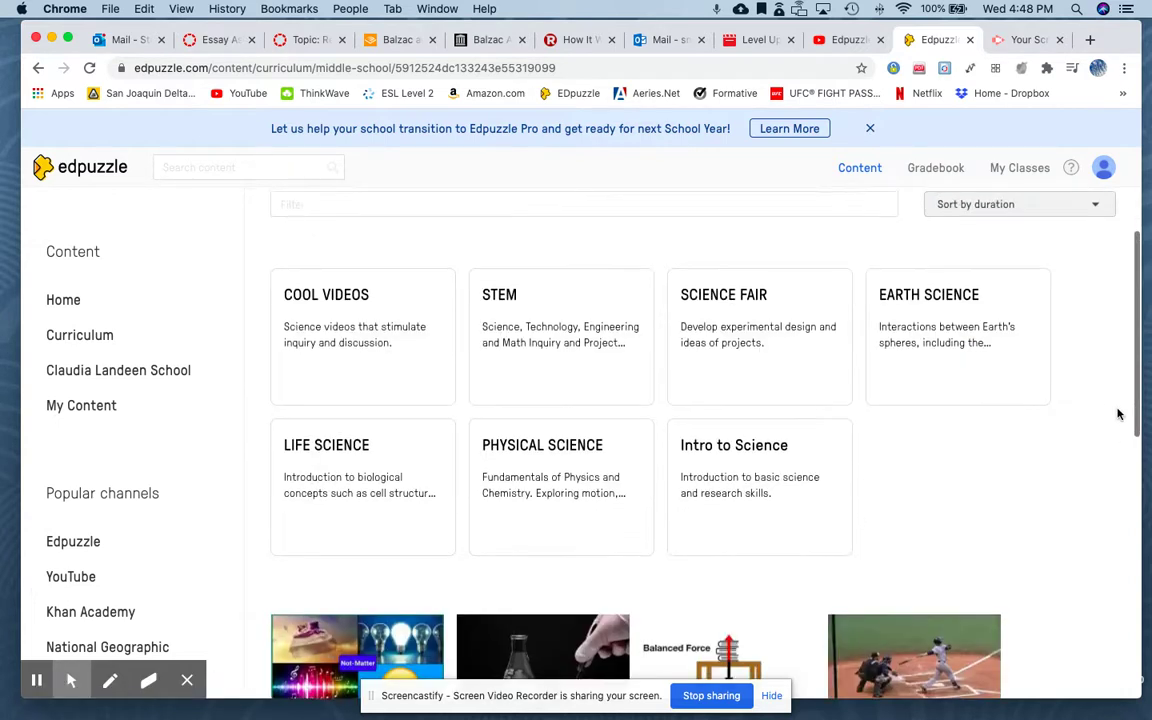
scroll(1118, 412, up, 2)
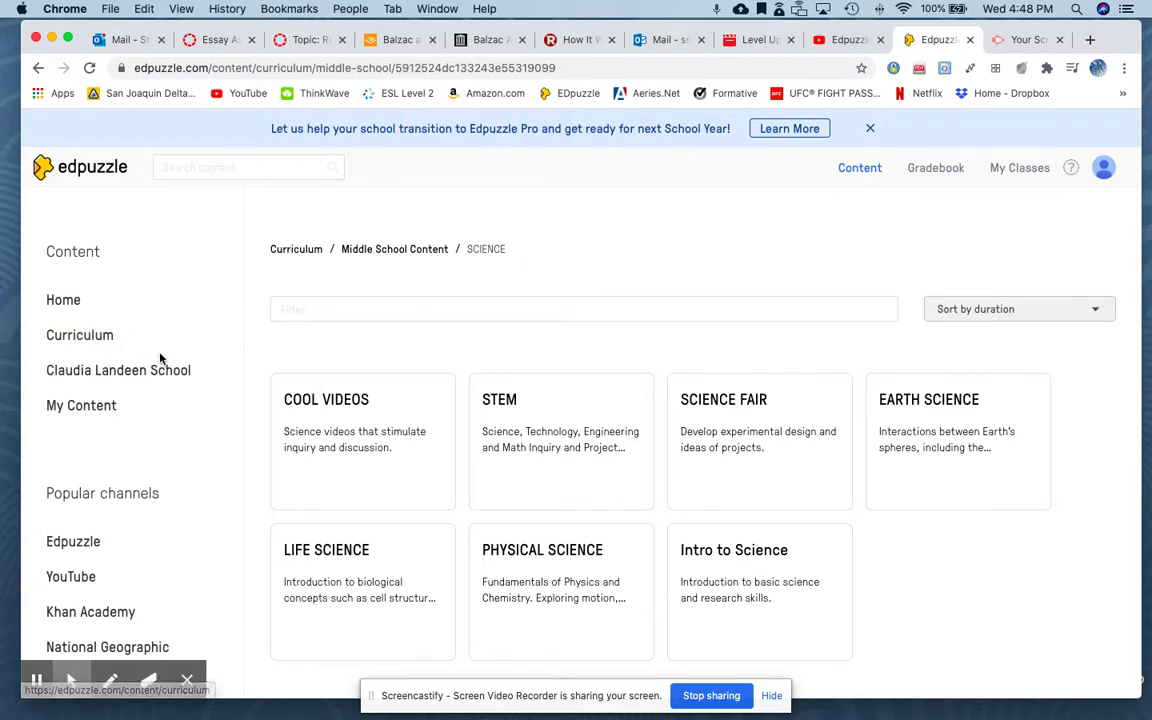
Open the My Content library and look through its lesson folders
click(105, 407)
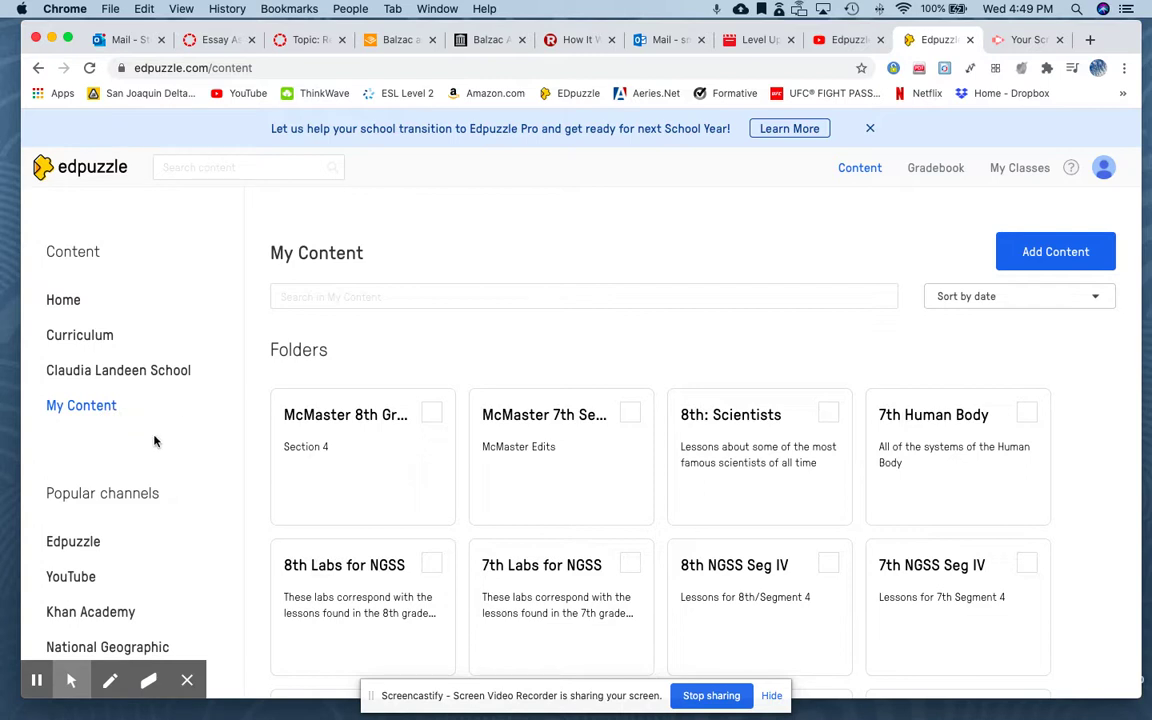
scroll(525, 275, down, 3)
scroll(525, 275, down, 1)
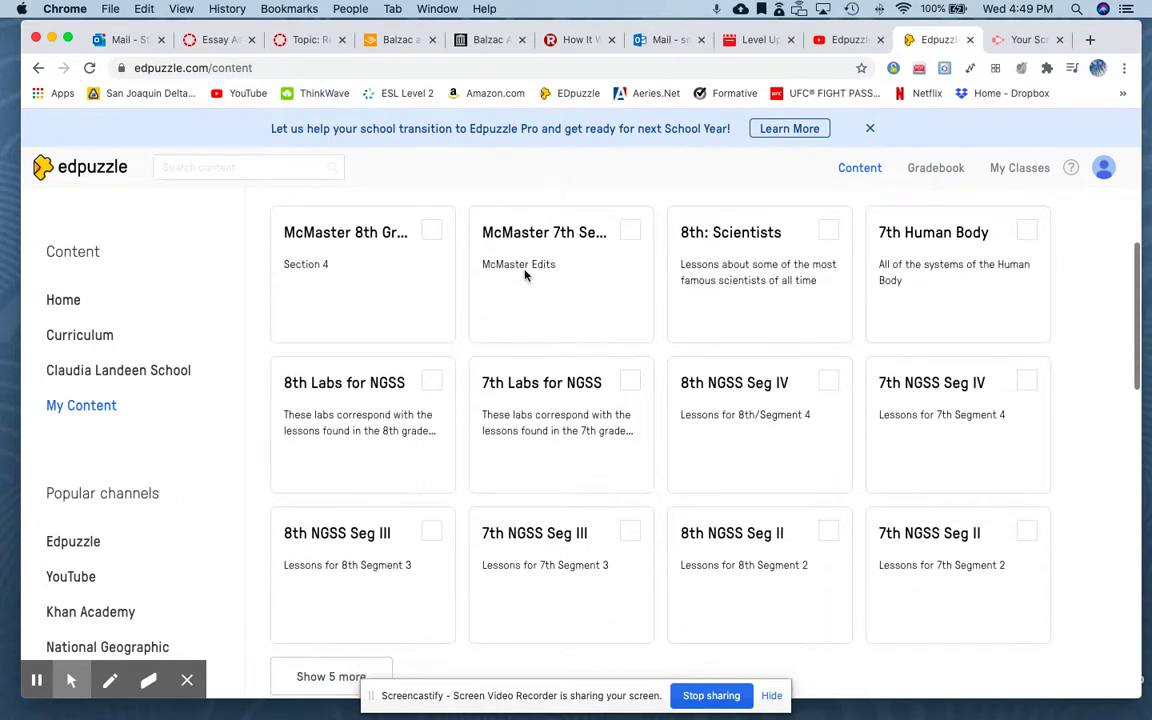
scroll(818, 531, down, 2)
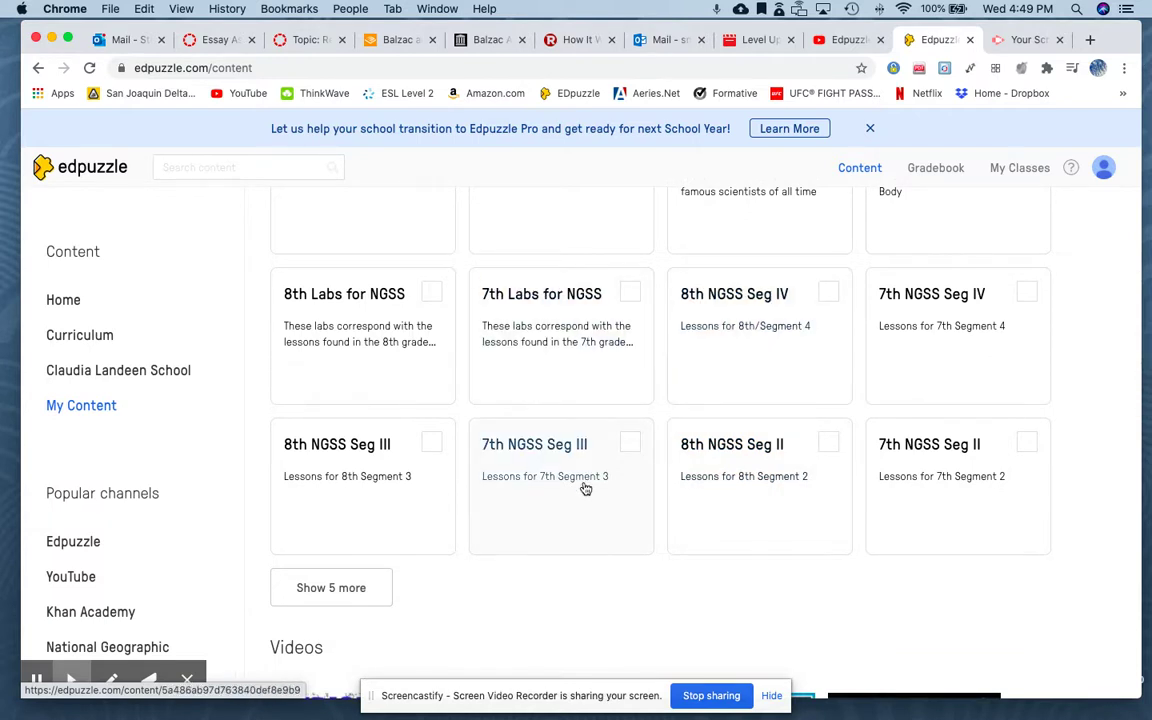
Open the 8th NGSS Seg III folder and look through its lesson videos
click(390, 456)
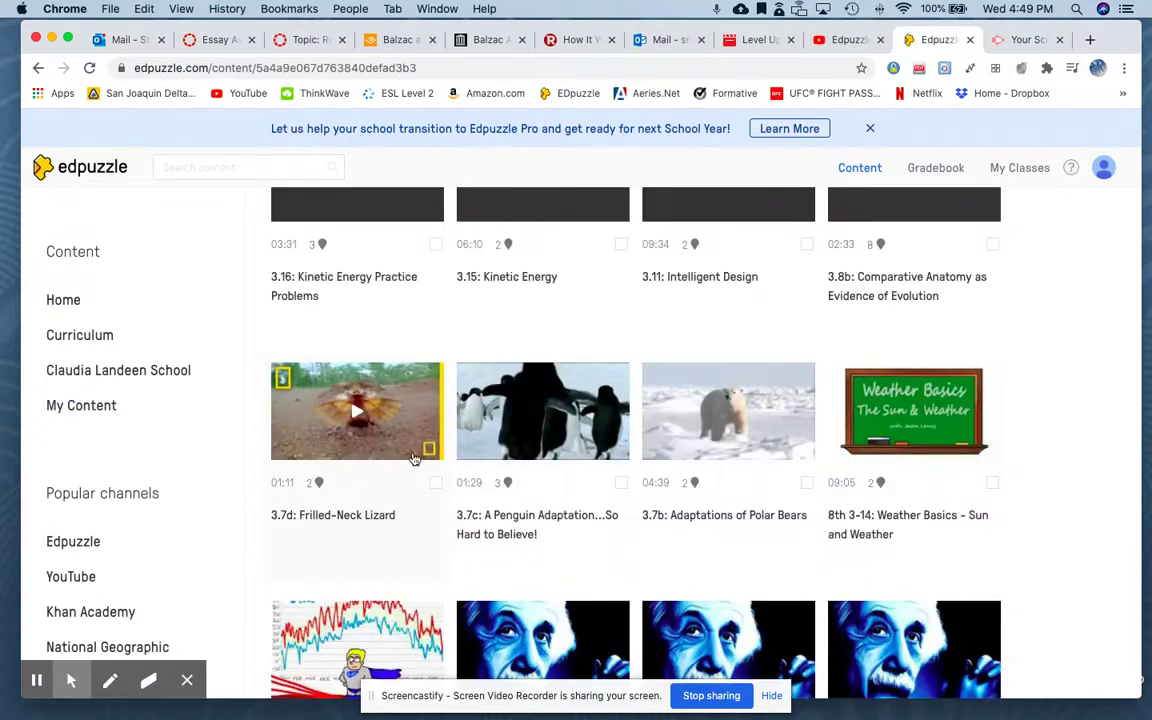
scroll(522, 505, down, 3)
scroll(524, 506, down, 10)
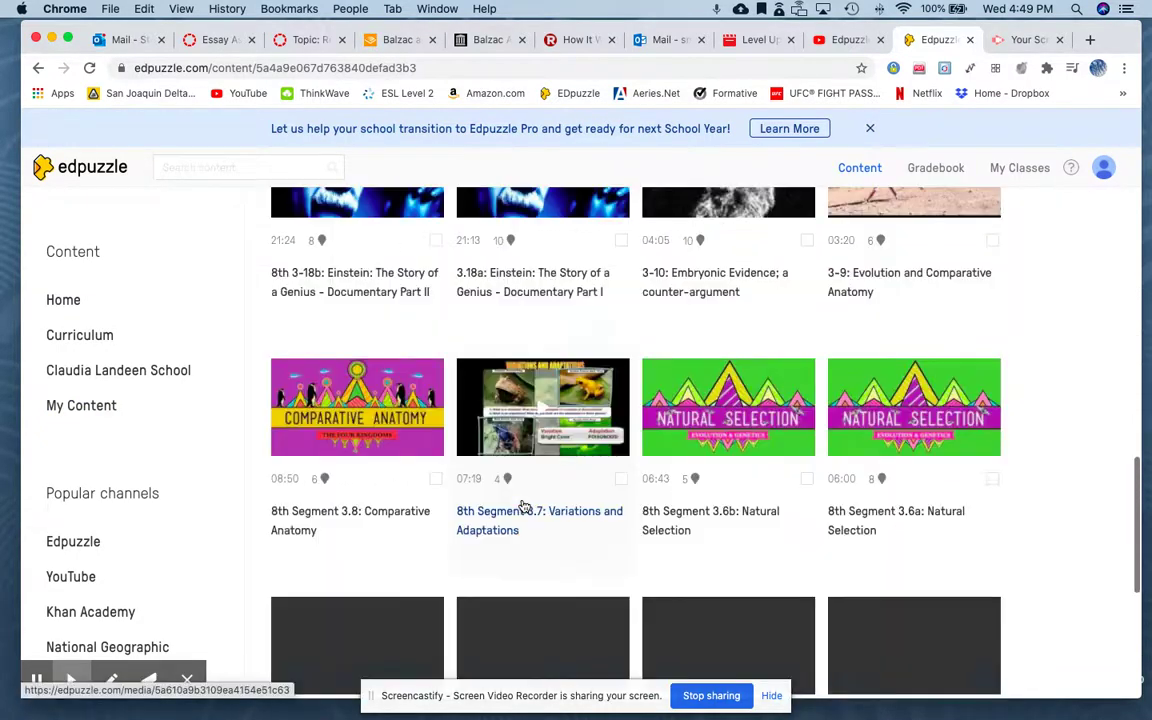
scroll(524, 506, up, 5)
scroll(524, 506, up, 12)
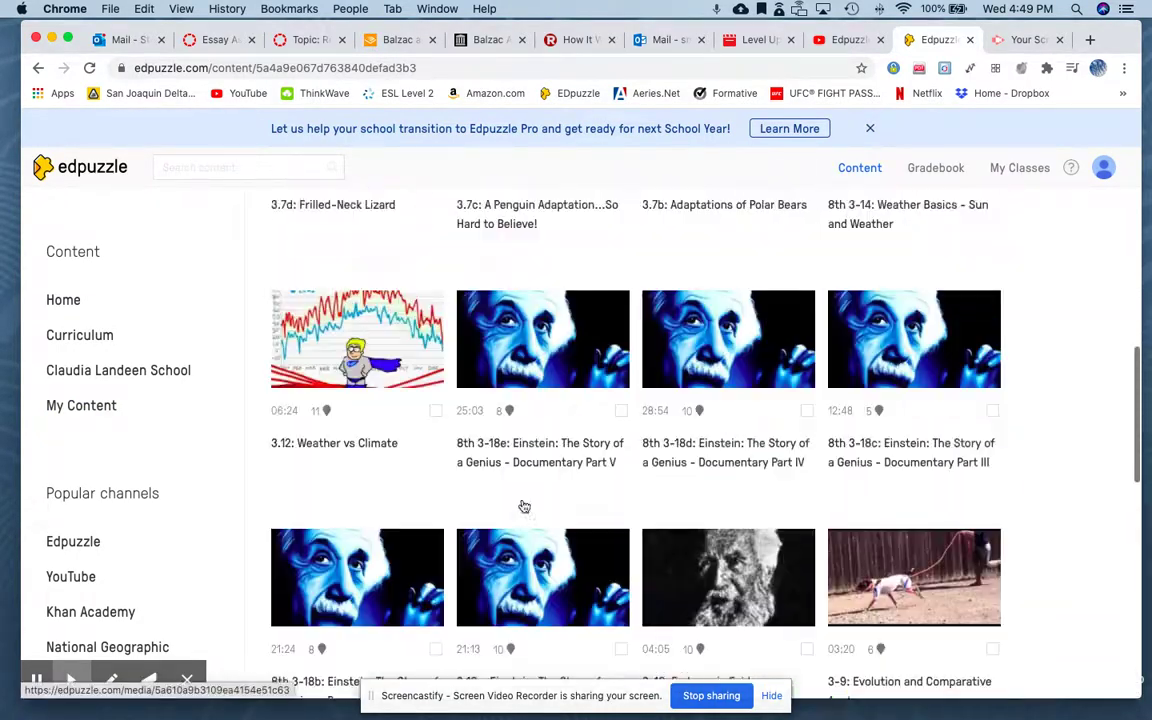
Look through the folder's remaining lesson videos and the list of popular channels
scroll(521, 506, down, 3)
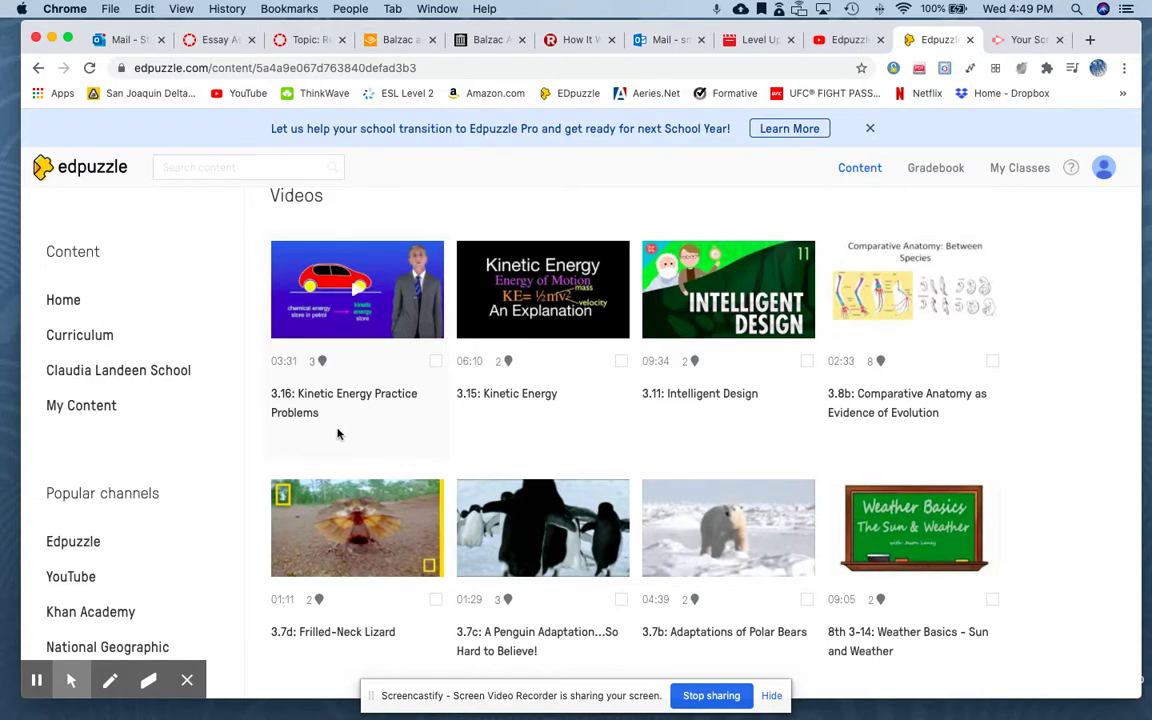
scroll(167, 526, down, 2)
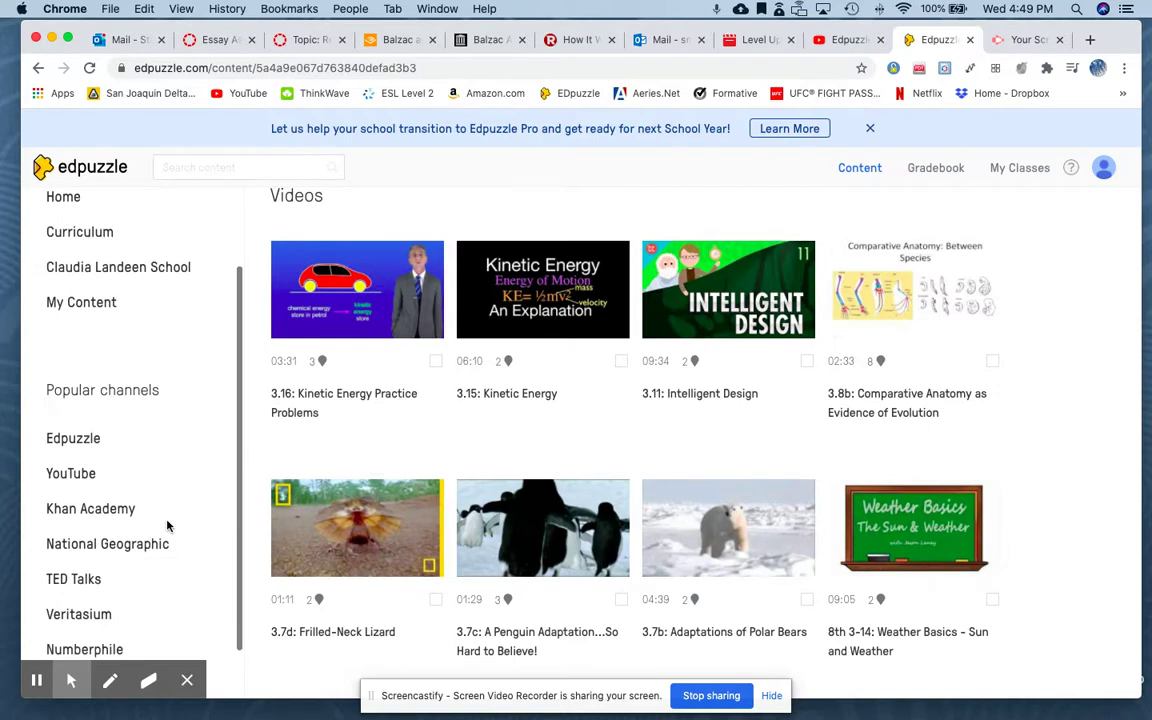
scroll(177, 446, down, 1)
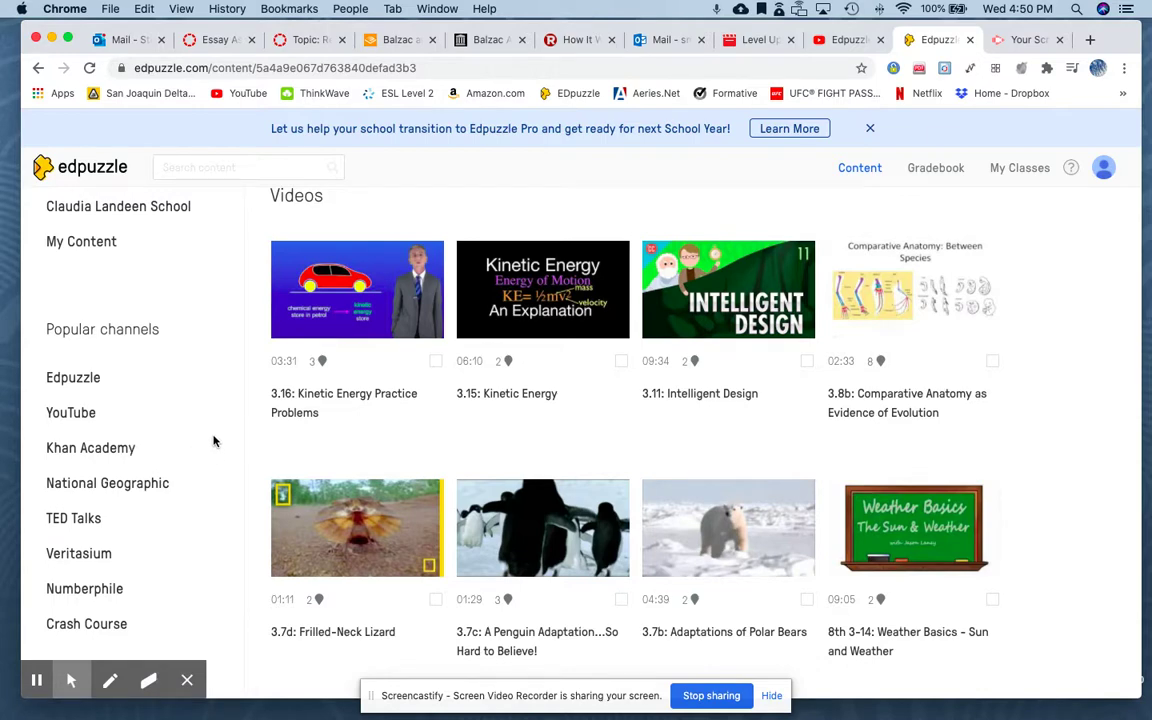
scroll(214, 406, up, 3)
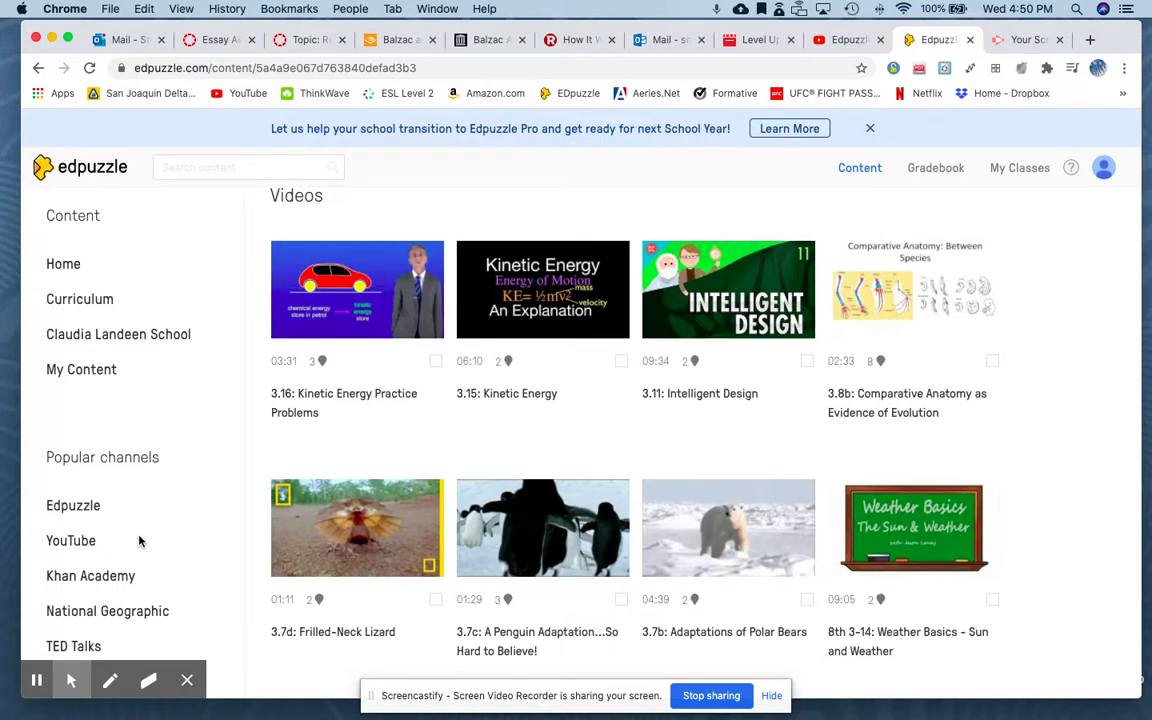
scroll(139, 540, down, 2)
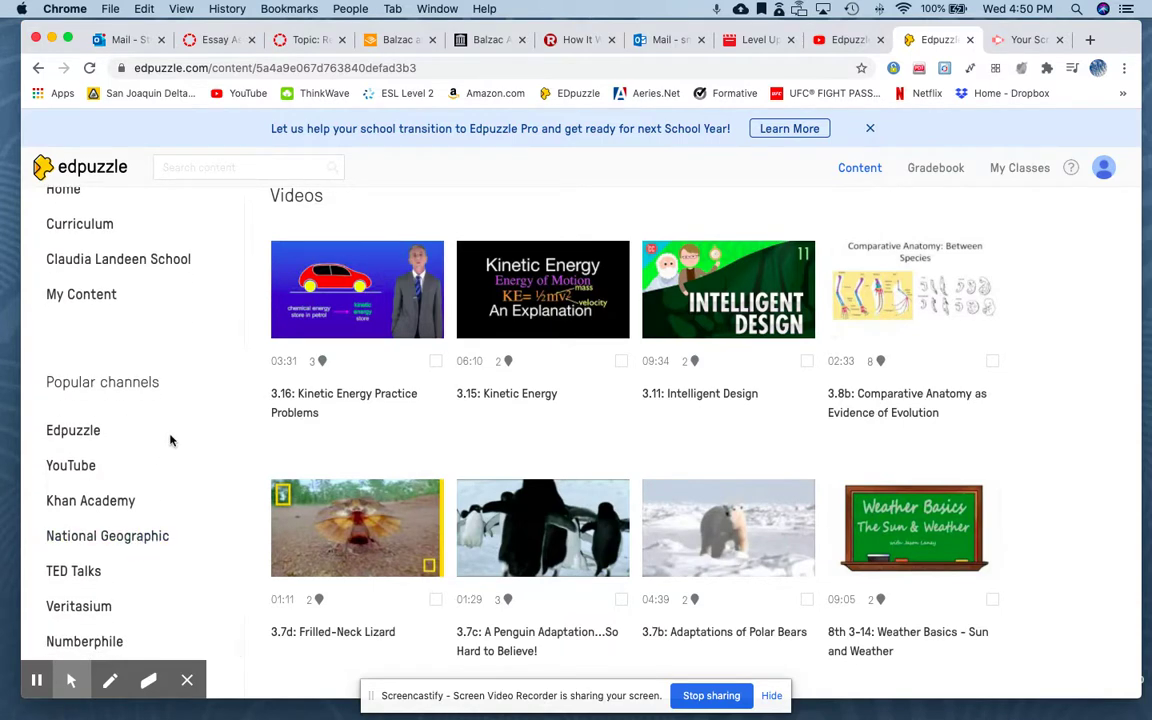
Search the Edpuzzle channel for "california hurricanes"
click(85, 431)
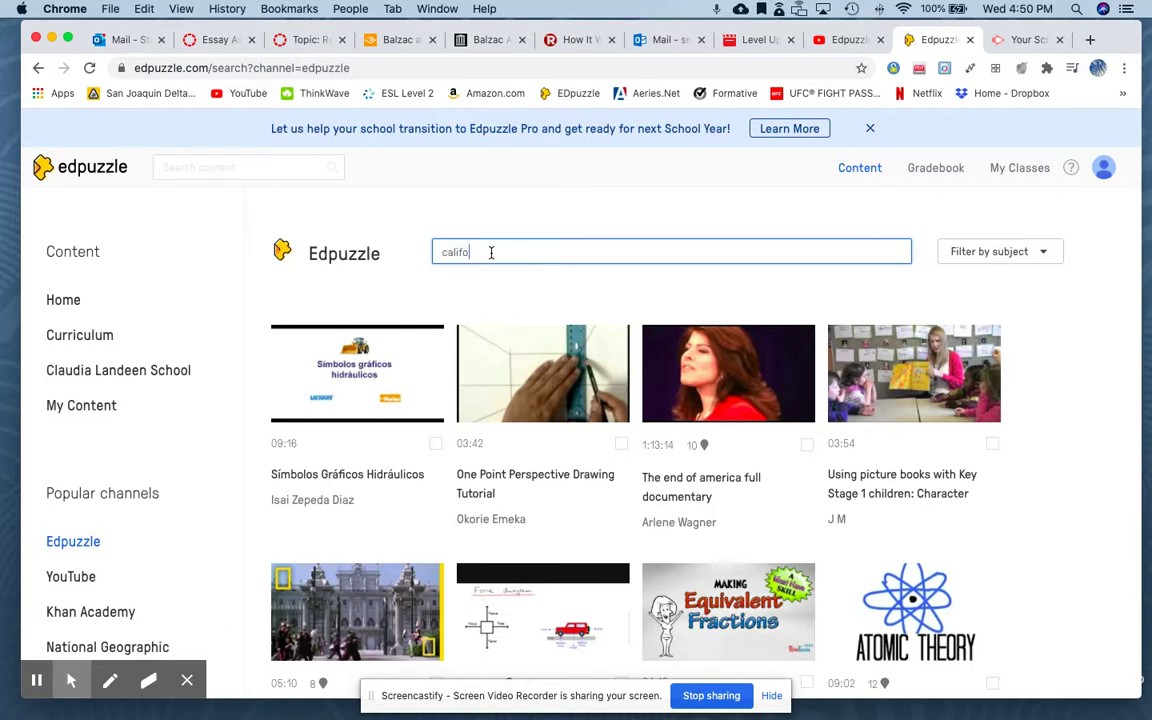
text(nia curric)
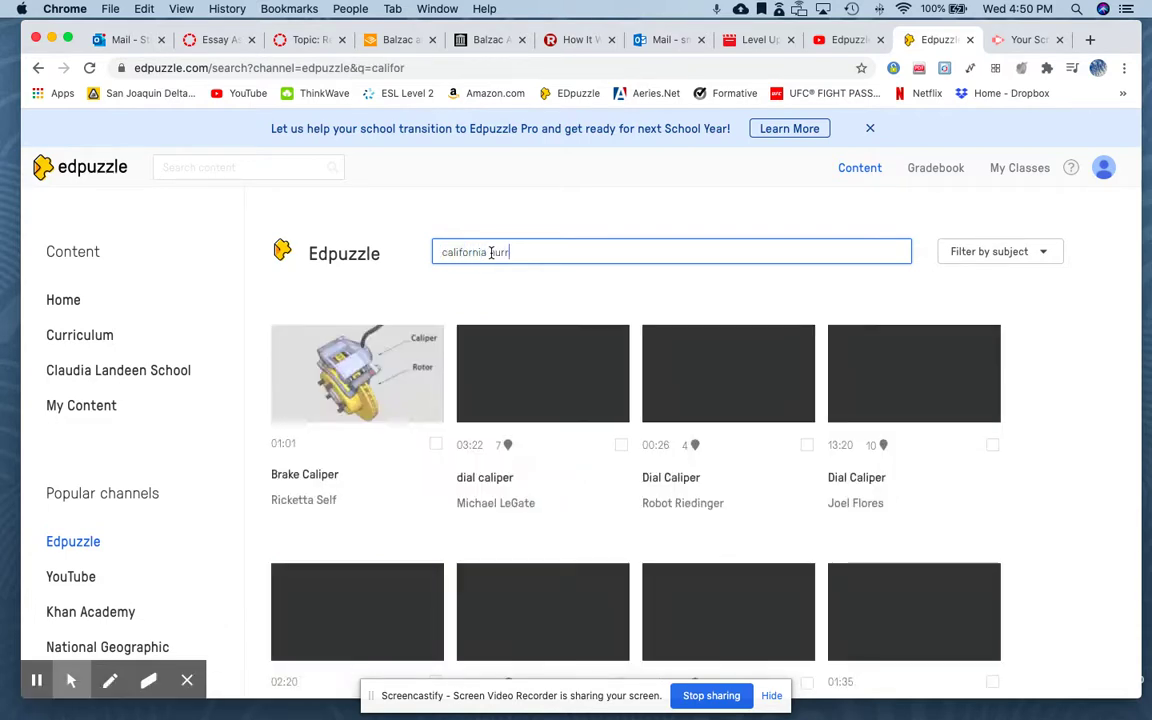
text(anes)
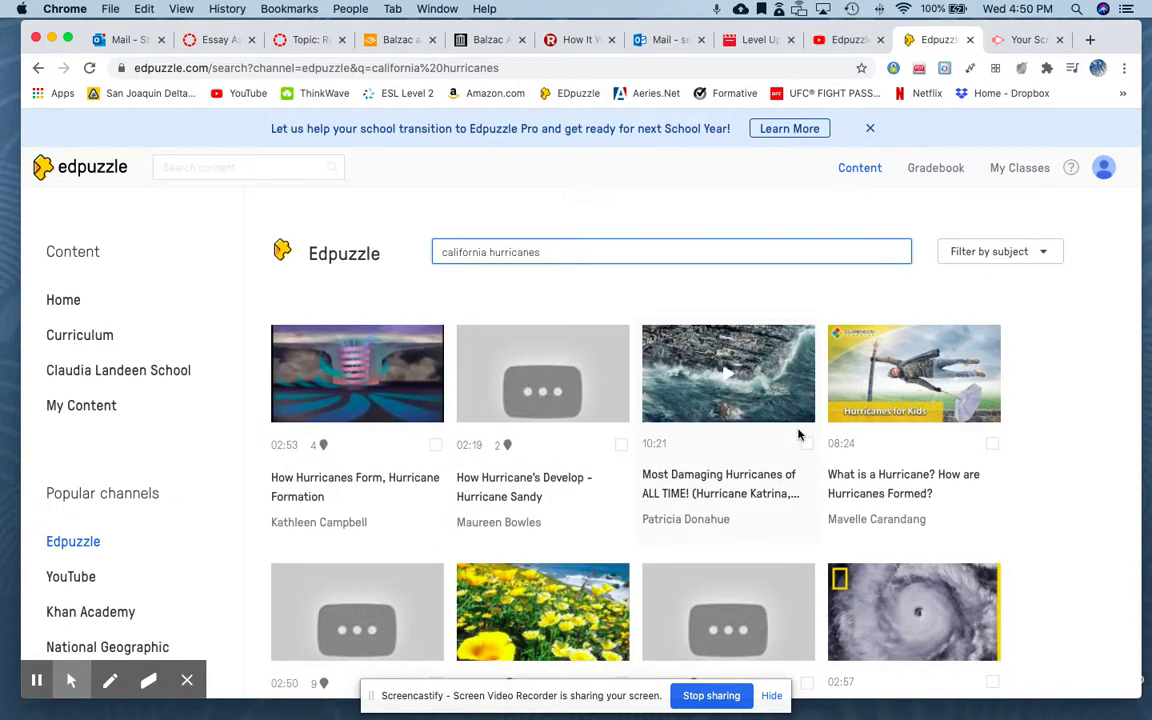
Open the 02:57 Hurricanes video from the results, look over its page, and return to the search results
scroll(799, 435, down, 5)
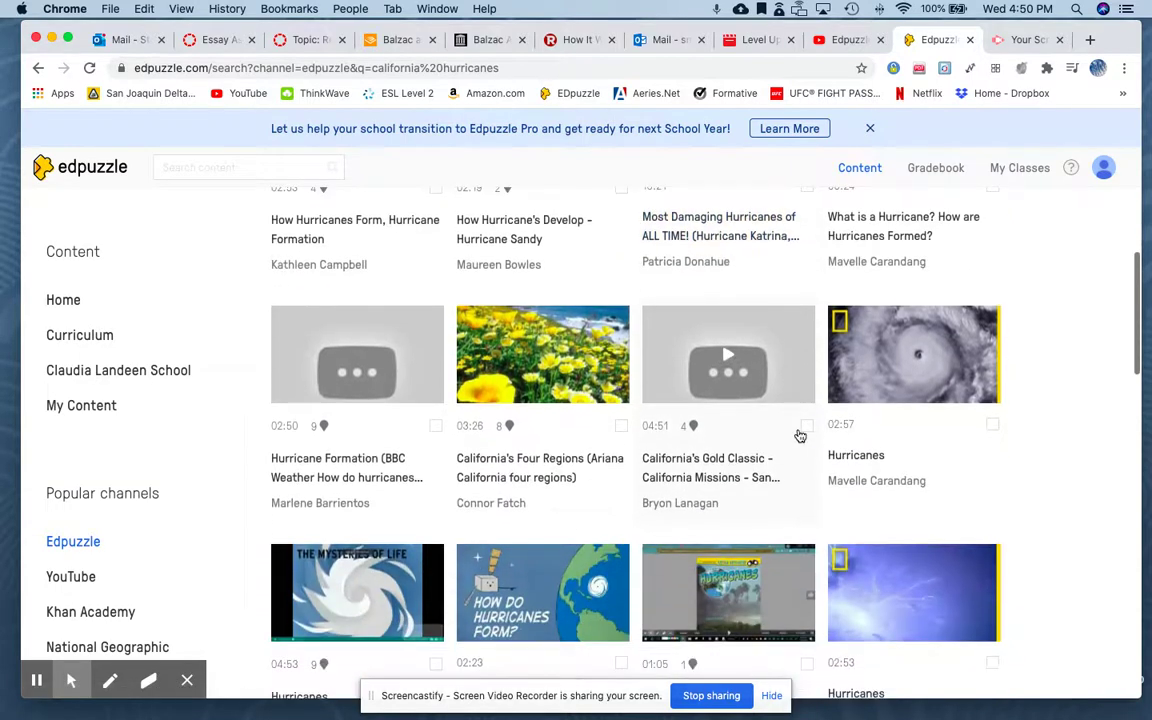
click(919, 364)
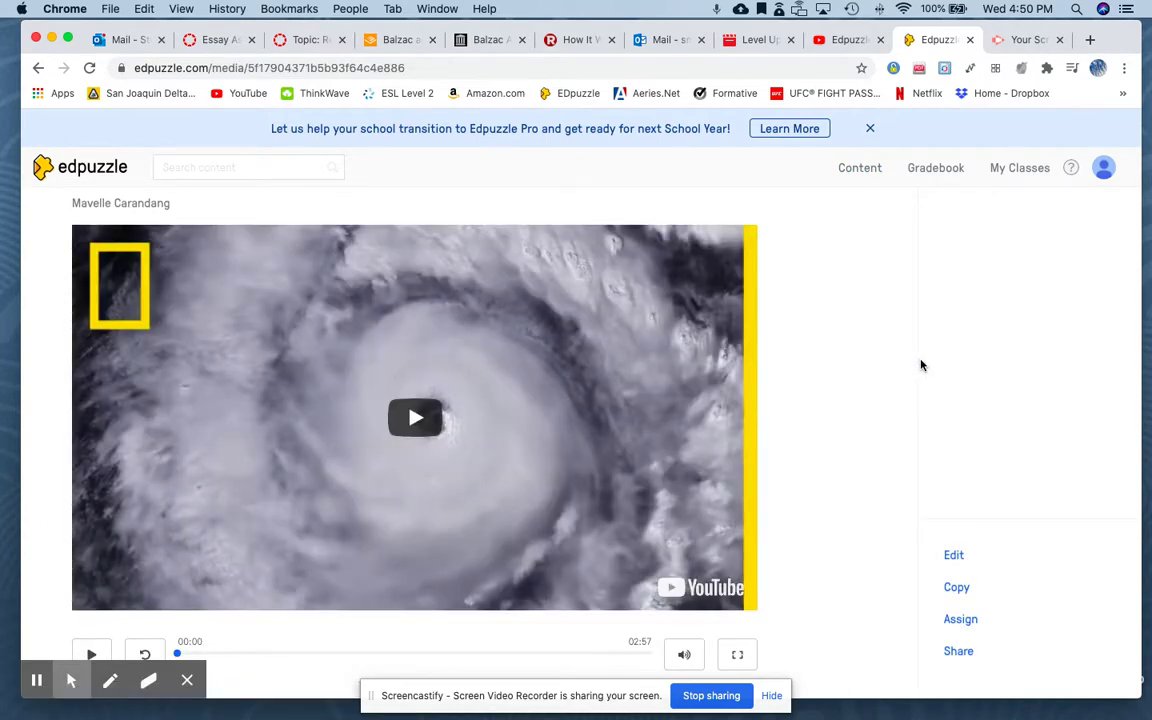
scroll(834, 462, down, 3)
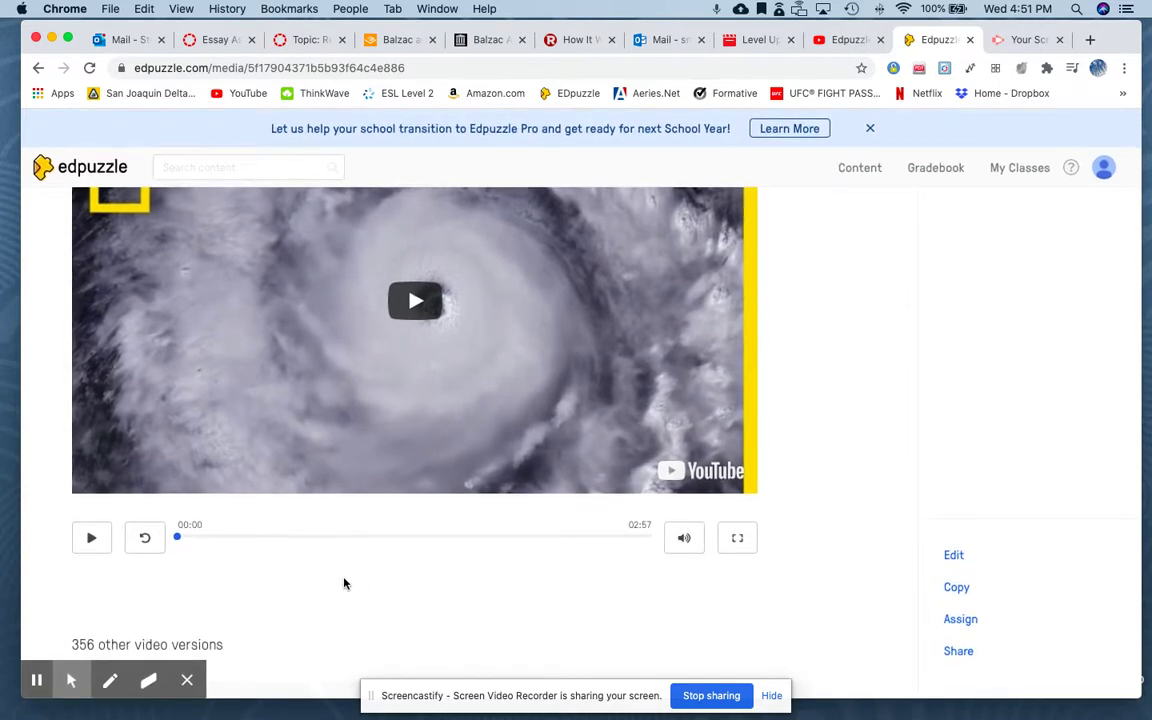
scroll(343, 583, up, 4)
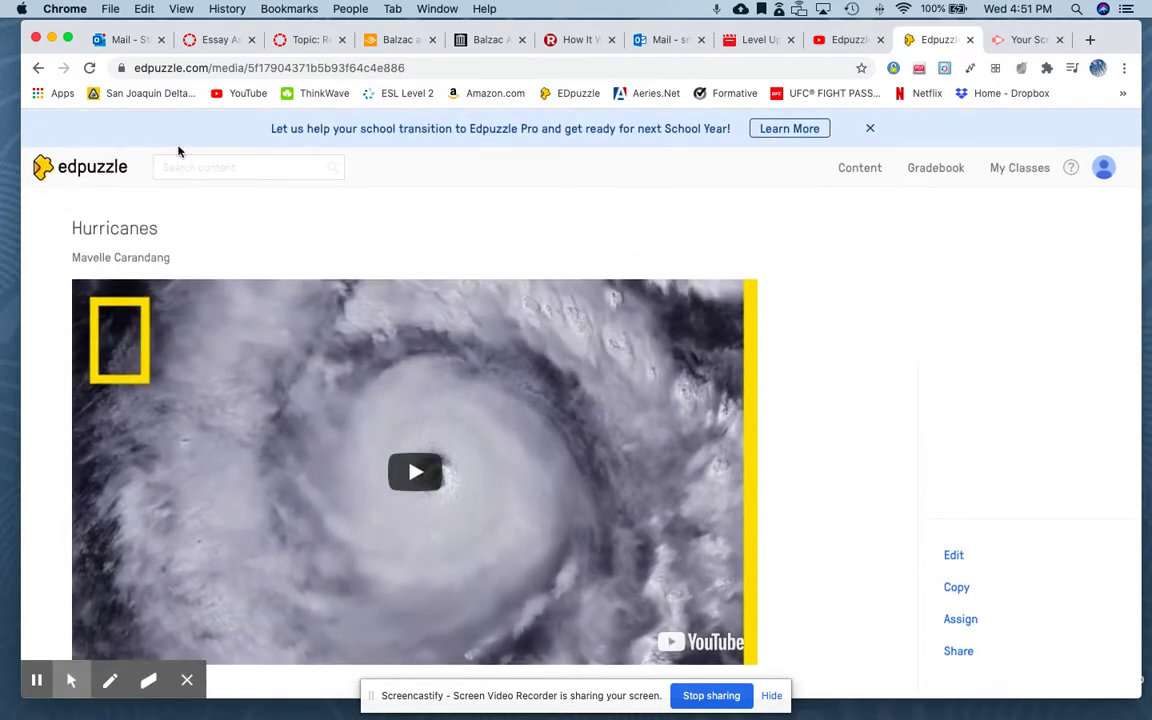
click(37, 68)
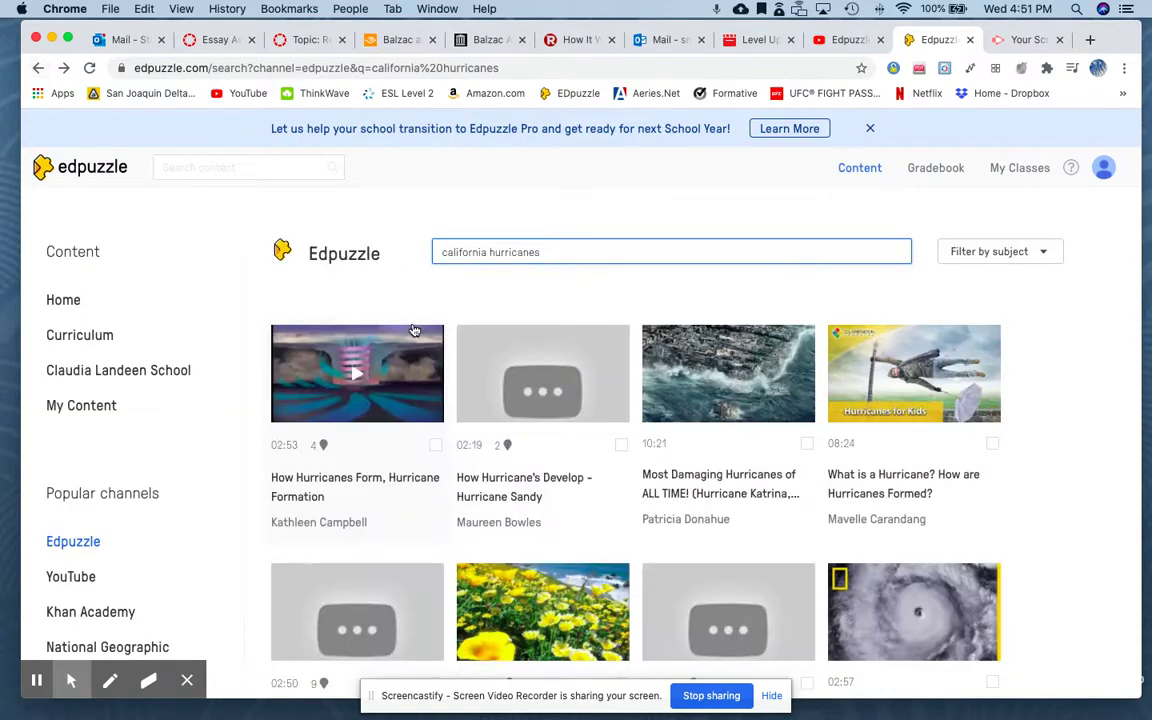
Open the 03:06 Hurricanes video farther down the results, check its page for questions, and return to the results
scroll(448, 418, down, 10)
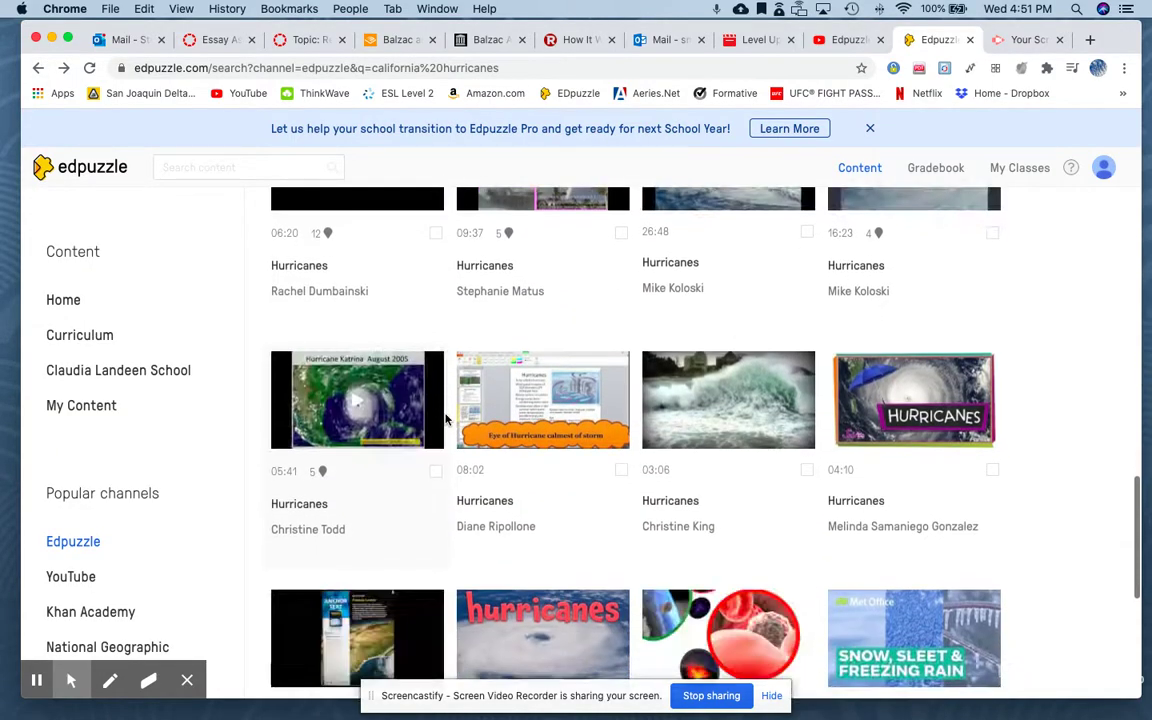
click(764, 470)
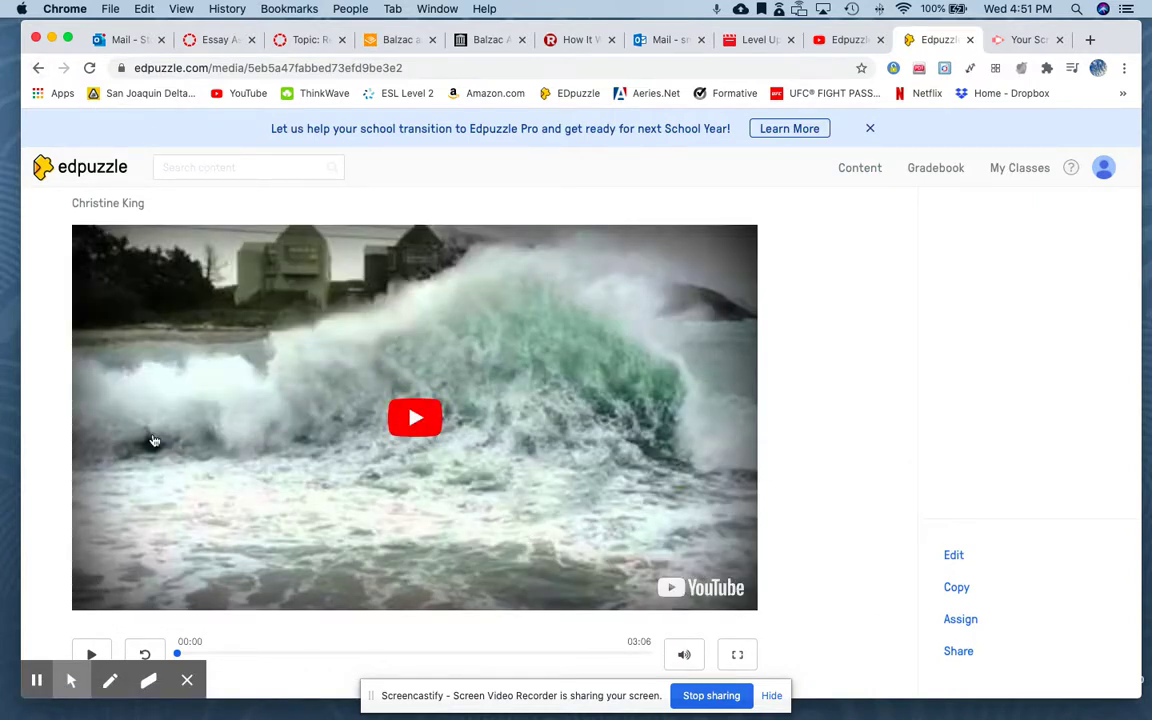
scroll(154, 441, down, 2)
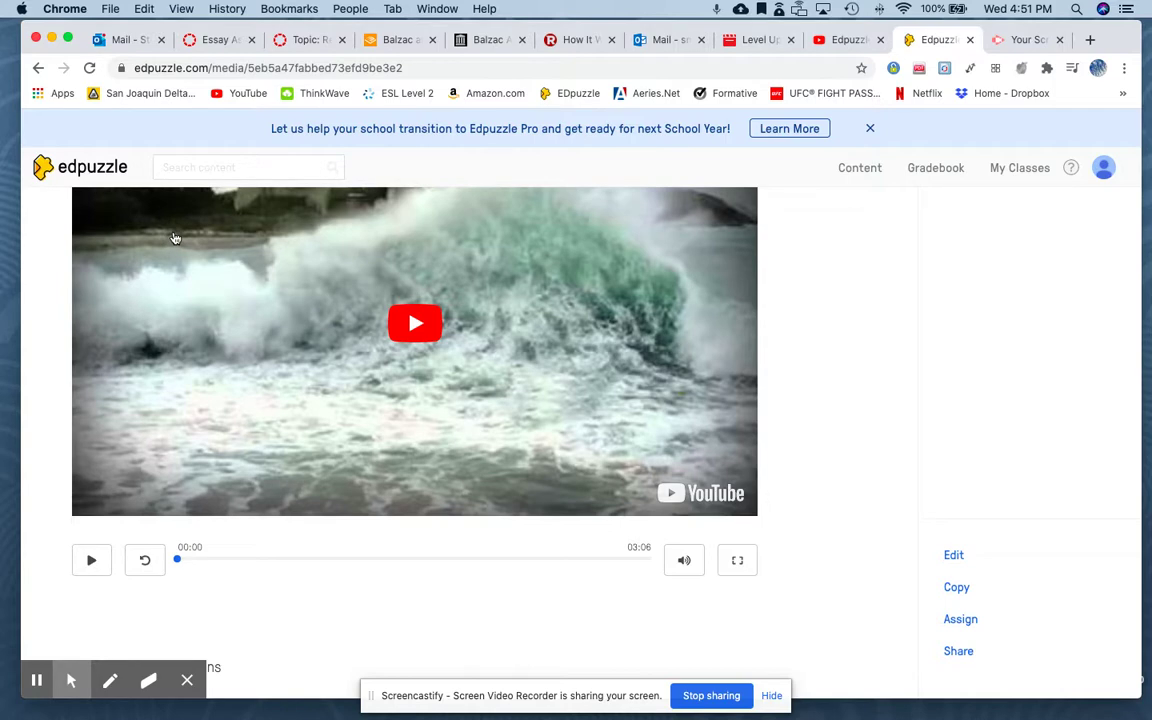
click(38, 67)
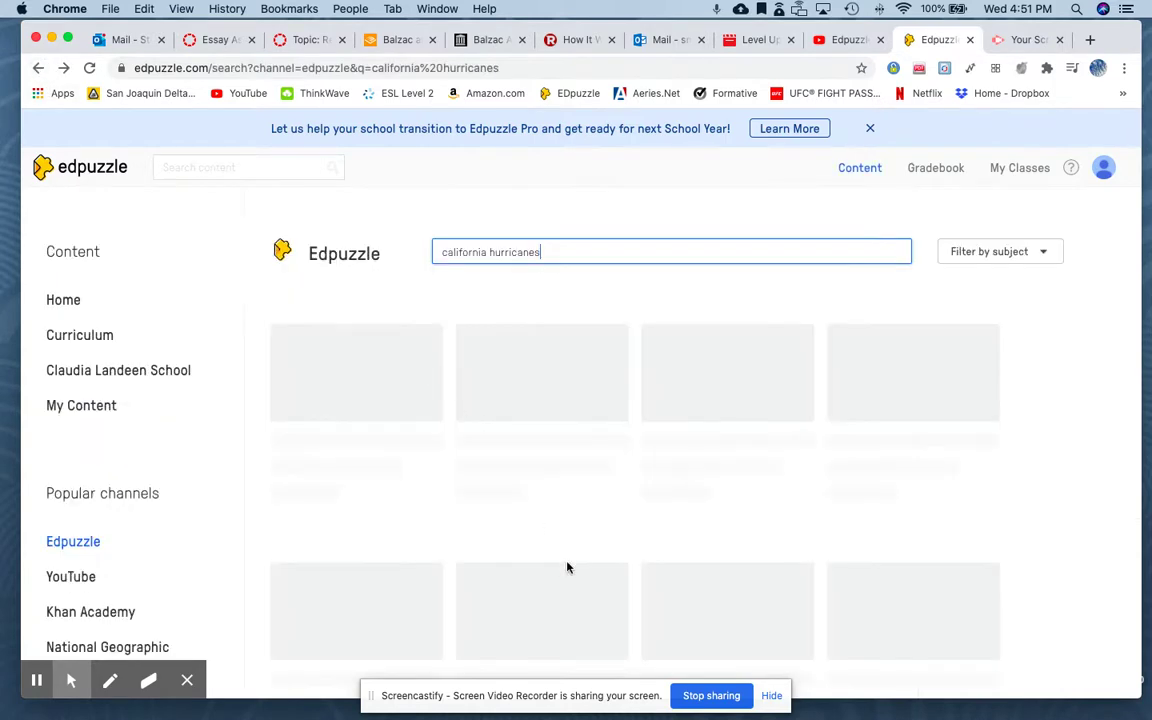
Open the lesson "How Hurricanes Form, Hurricane Formation" and examine its to-do list and the question markers on the timeline
scroll(567, 568, down, 5)
scroll(567, 568, up, 3)
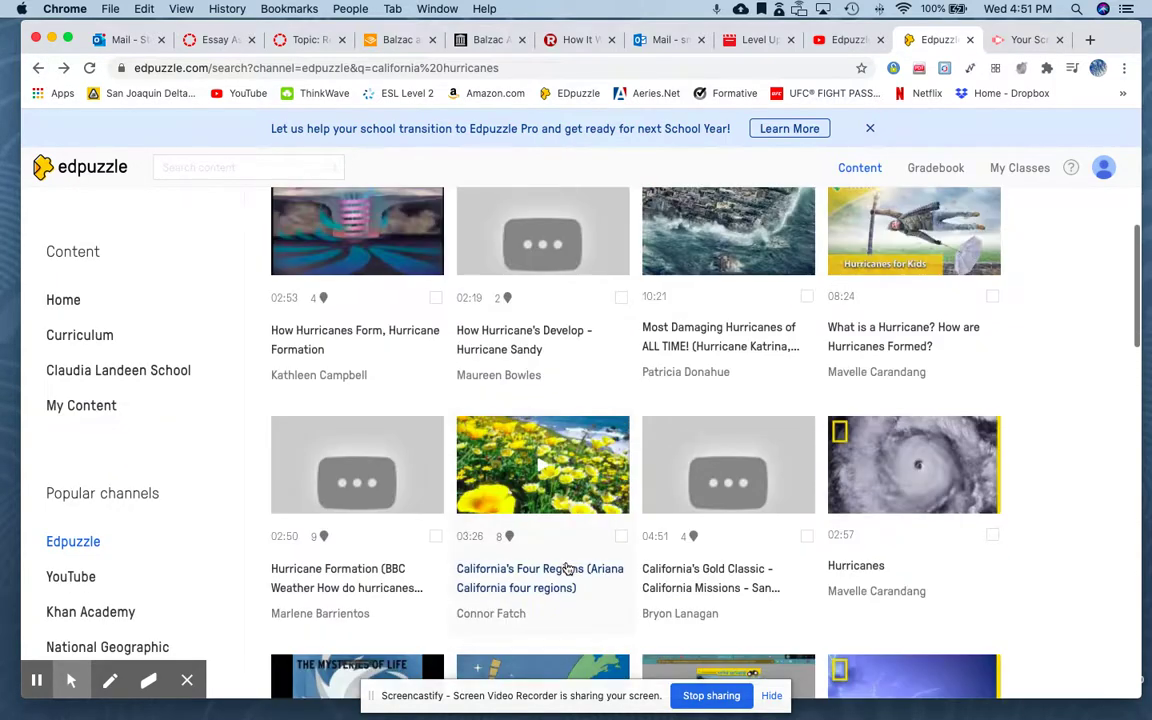
click(330, 226)
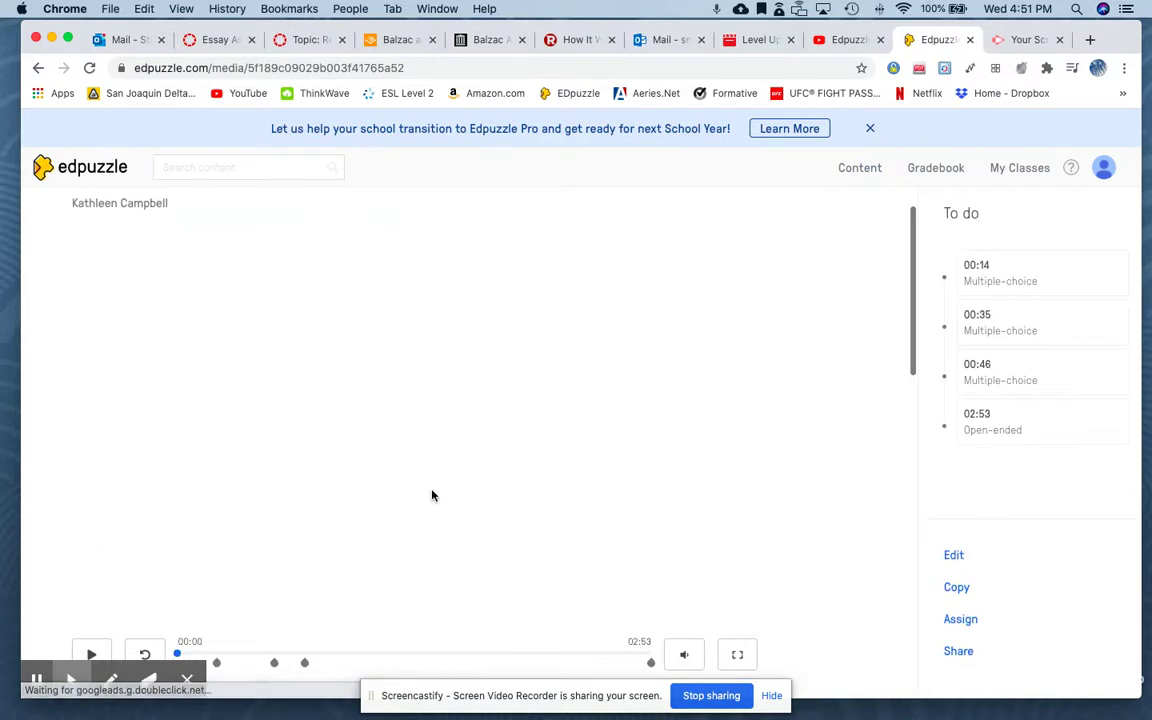
scroll(450, 450, down, 2)
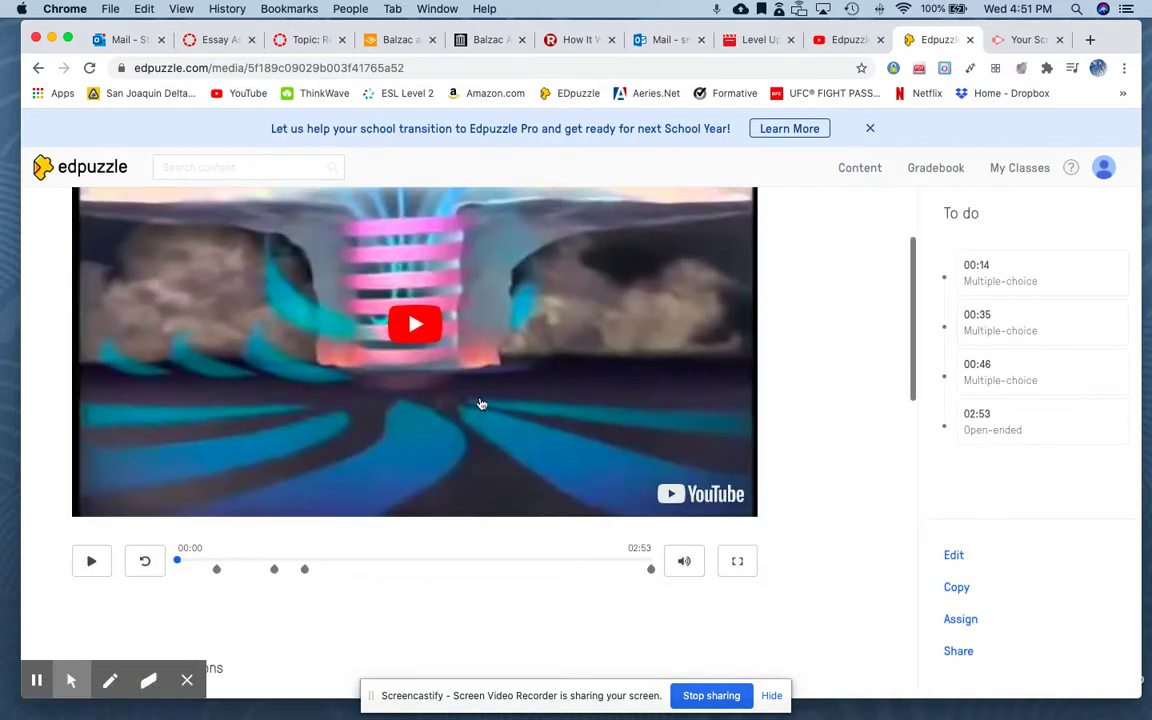
scroll(470, 410, up, 2)
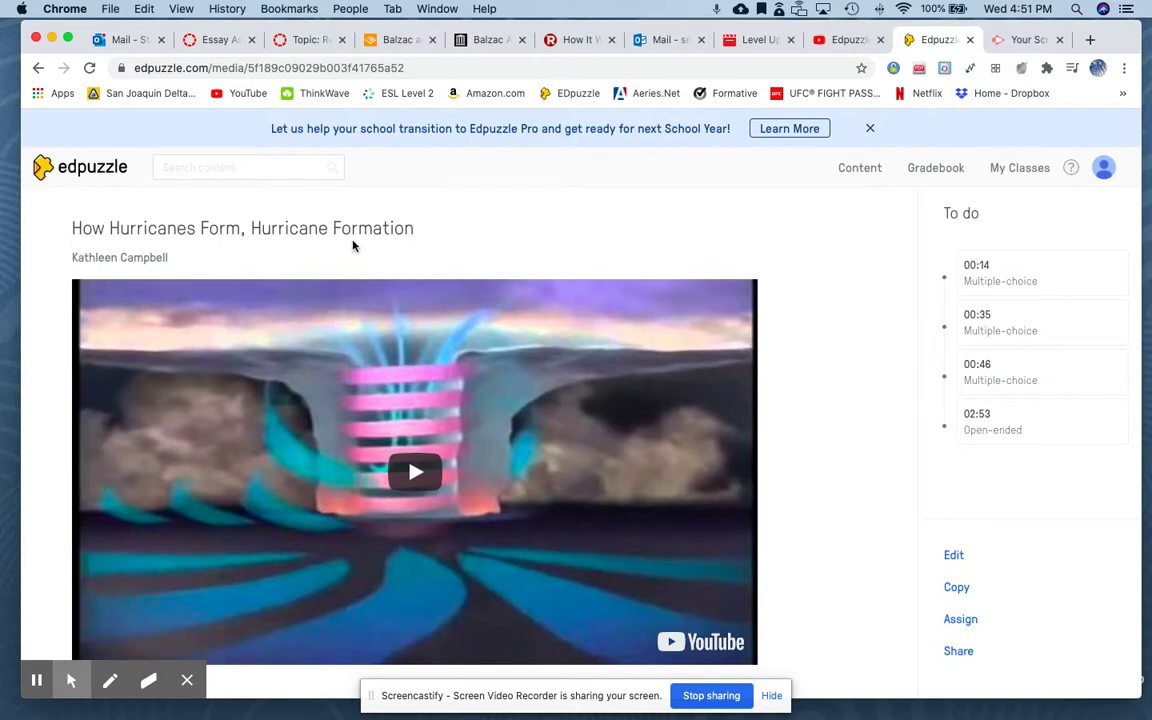
scroll(501, 319, down, 3)
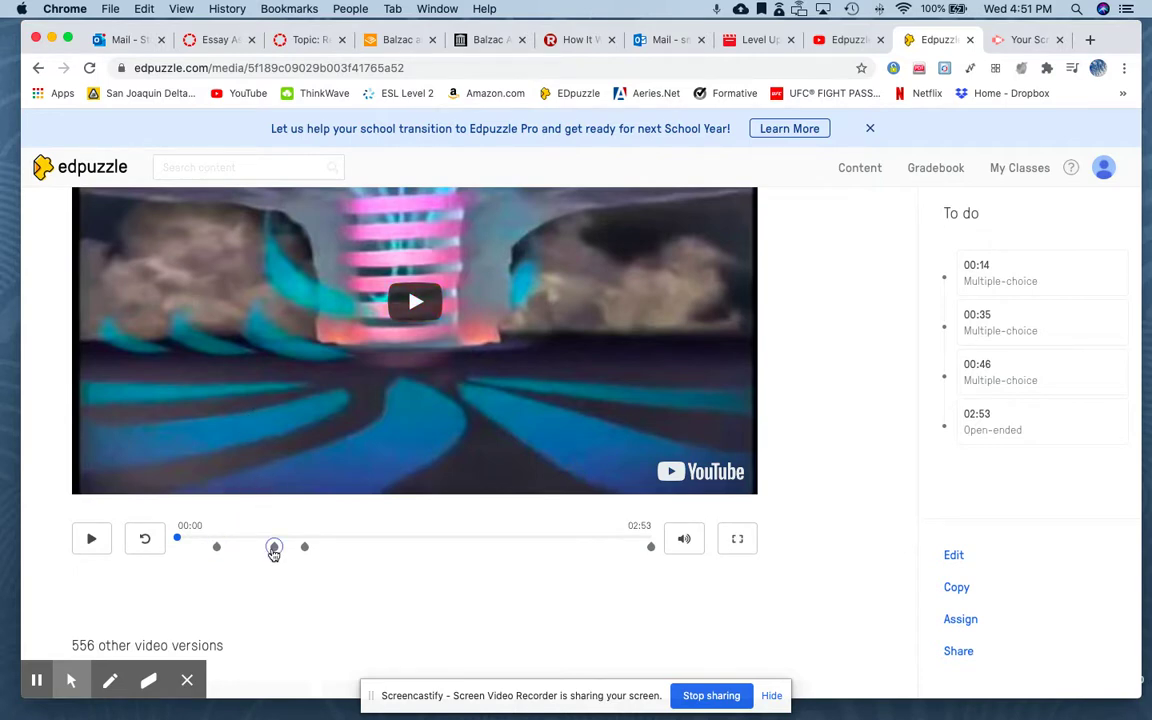
Go to the lesson's question at 00:14, submit "typhoon" as the answer, and continue the video briefly before pausing it
click(208, 541)
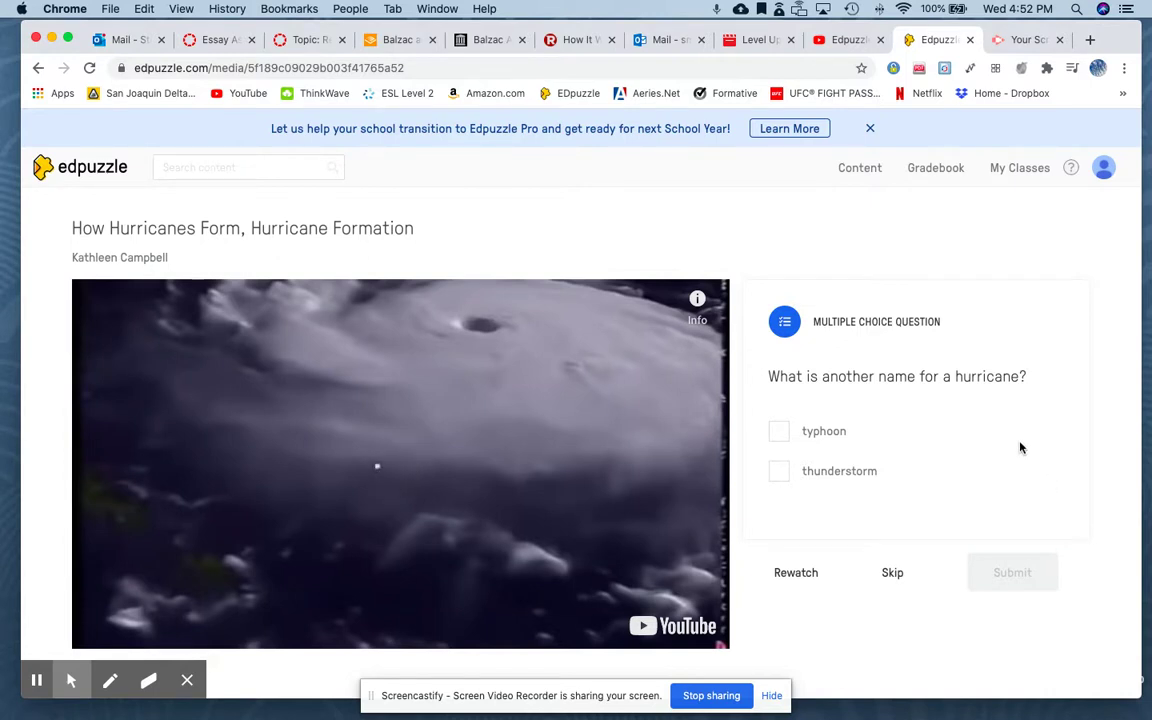
click(778, 432)
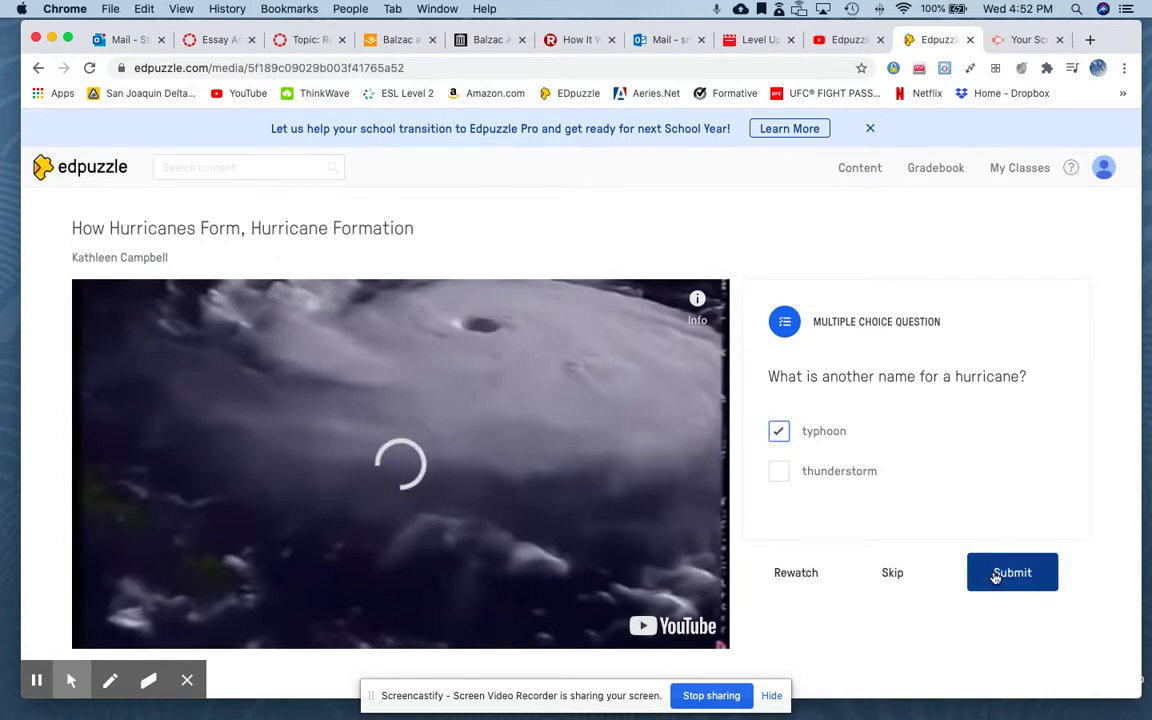
click(995, 575)
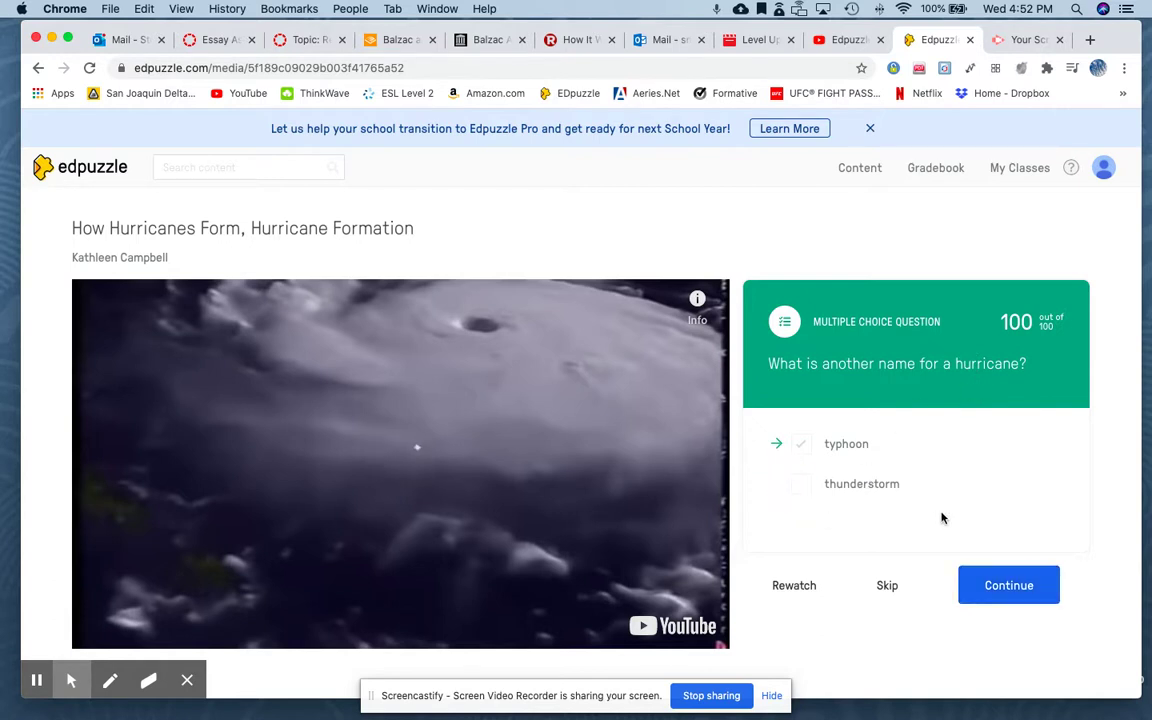
click(886, 586)
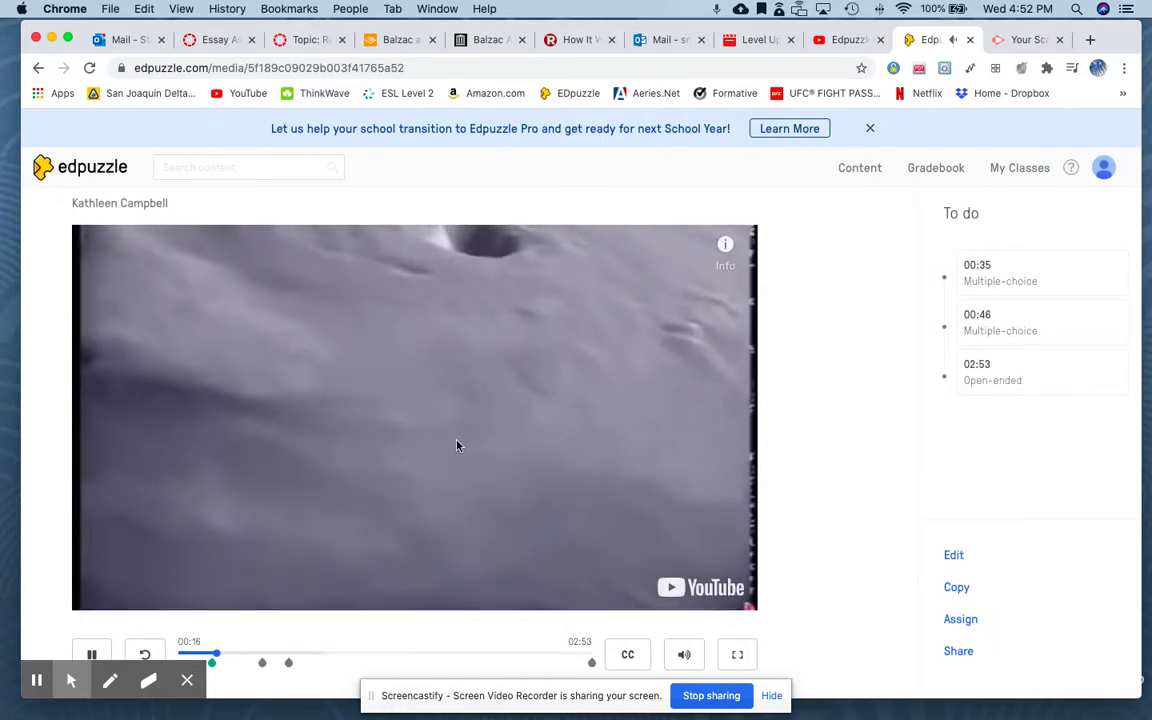
click(91, 653)
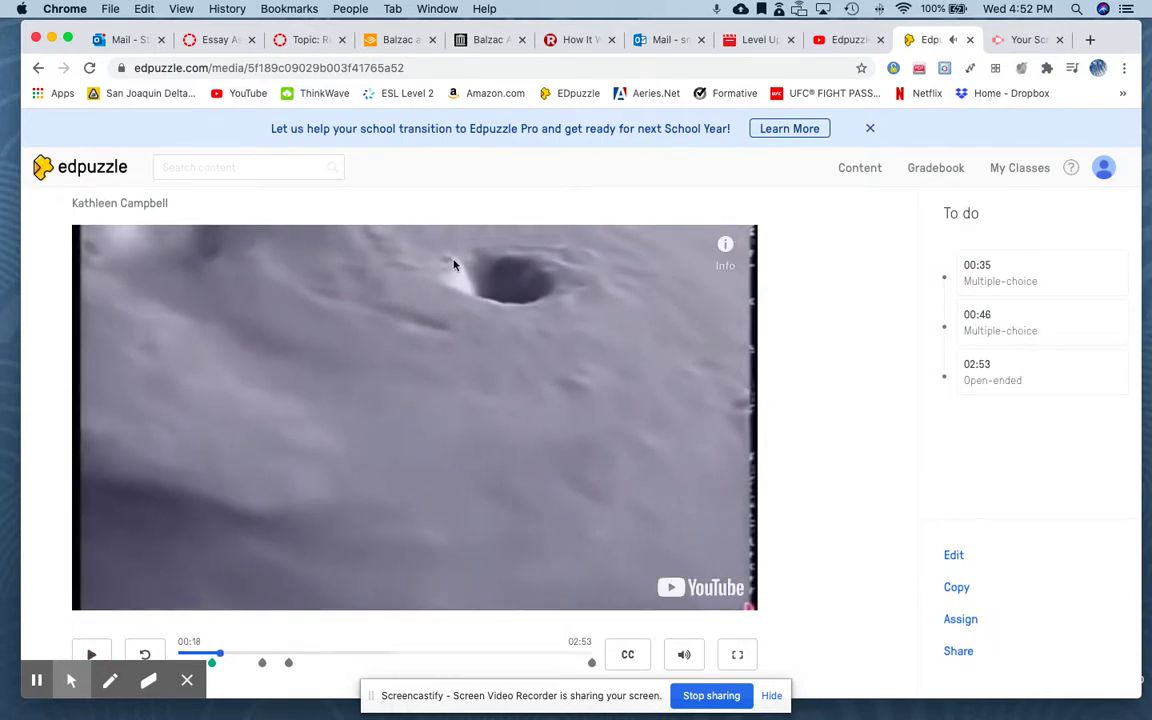
Return to the "california hurricanes" results and look through more of the hurricane videos
click(37, 69)
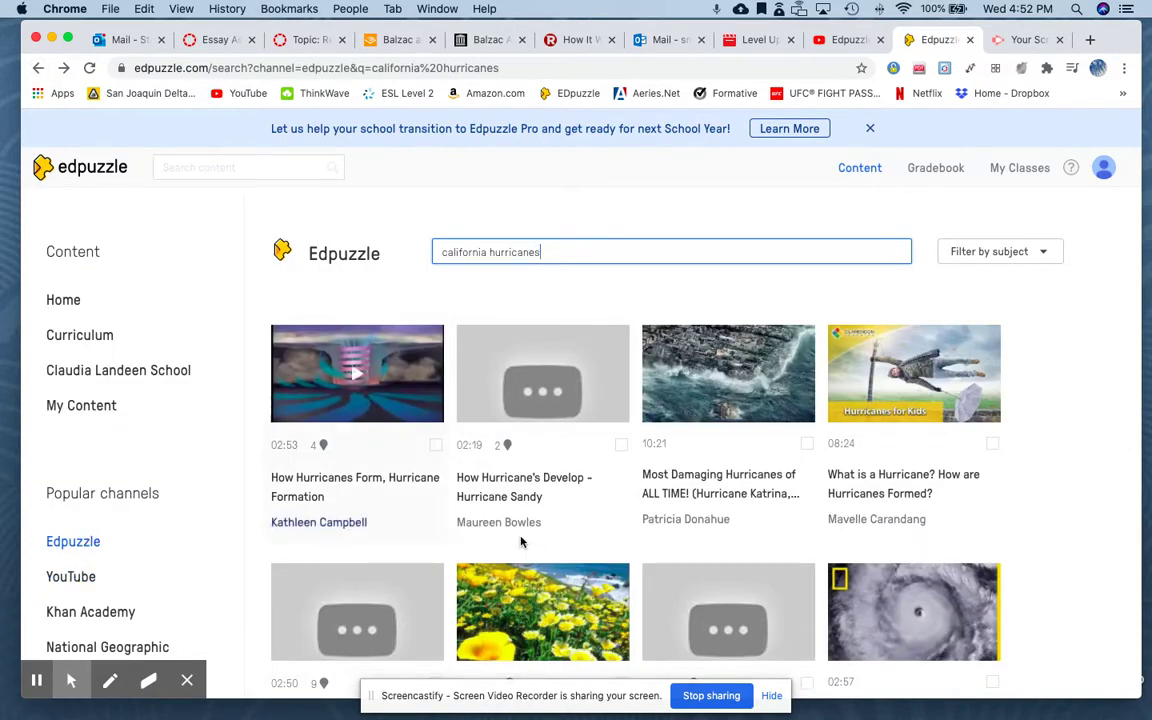
scroll(536, 538, down, 5)
scroll(536, 540, down, 3)
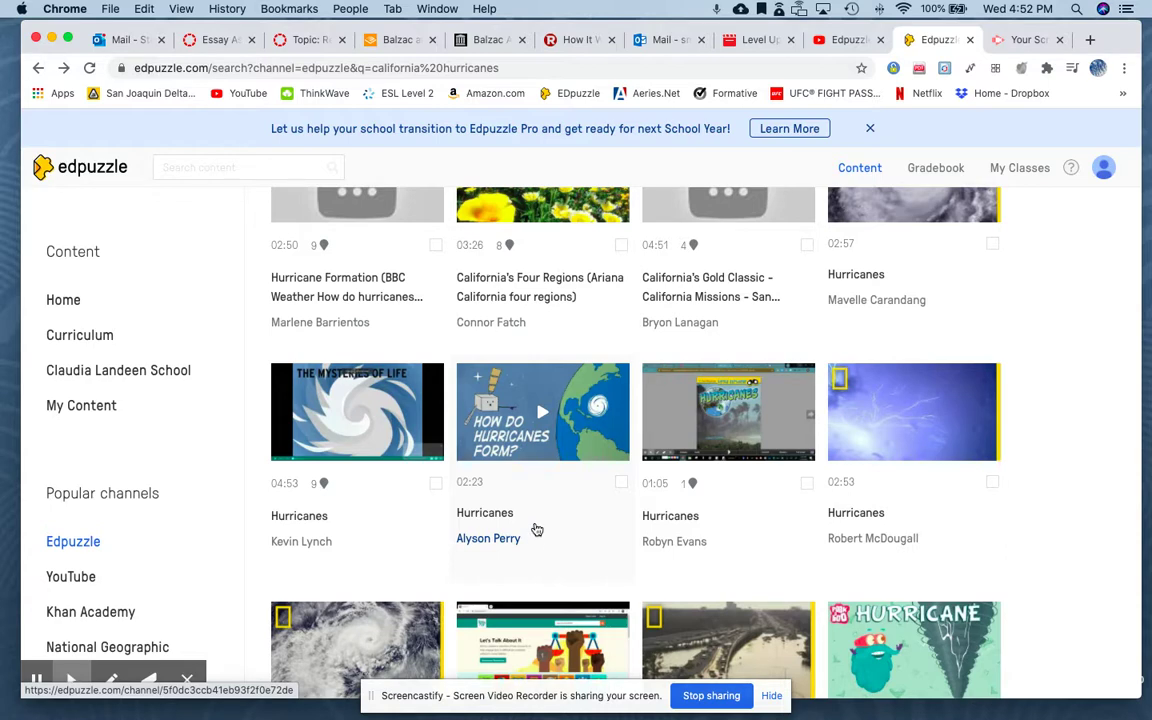
Search the YouTube channel for "solar system" in place of the earlier hurricane search
click(85, 578)
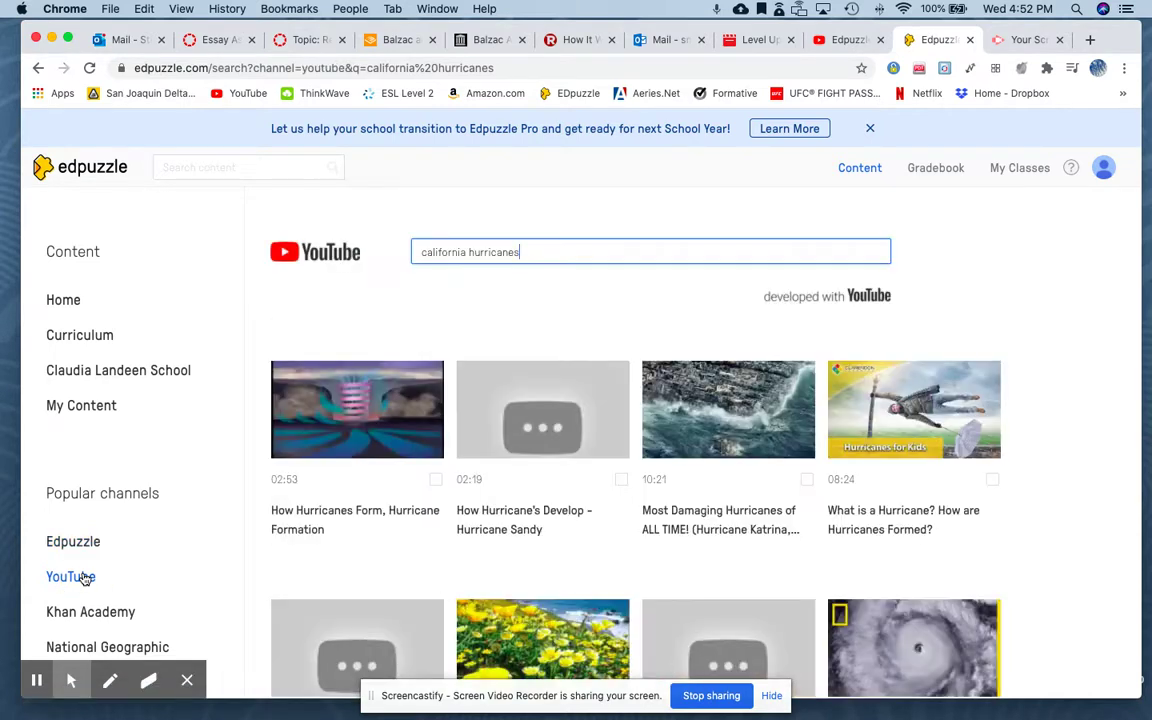
scroll(85, 578, down, 2)
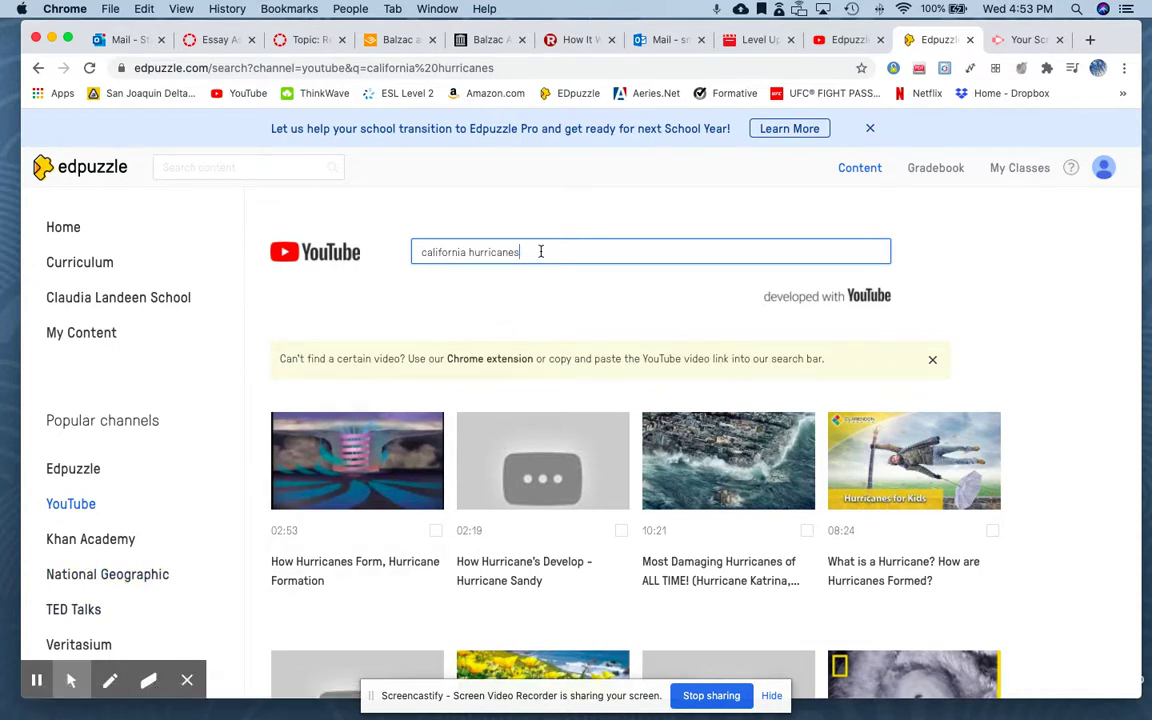
drag(520, 251, 373, 247)
key(BackSpace)
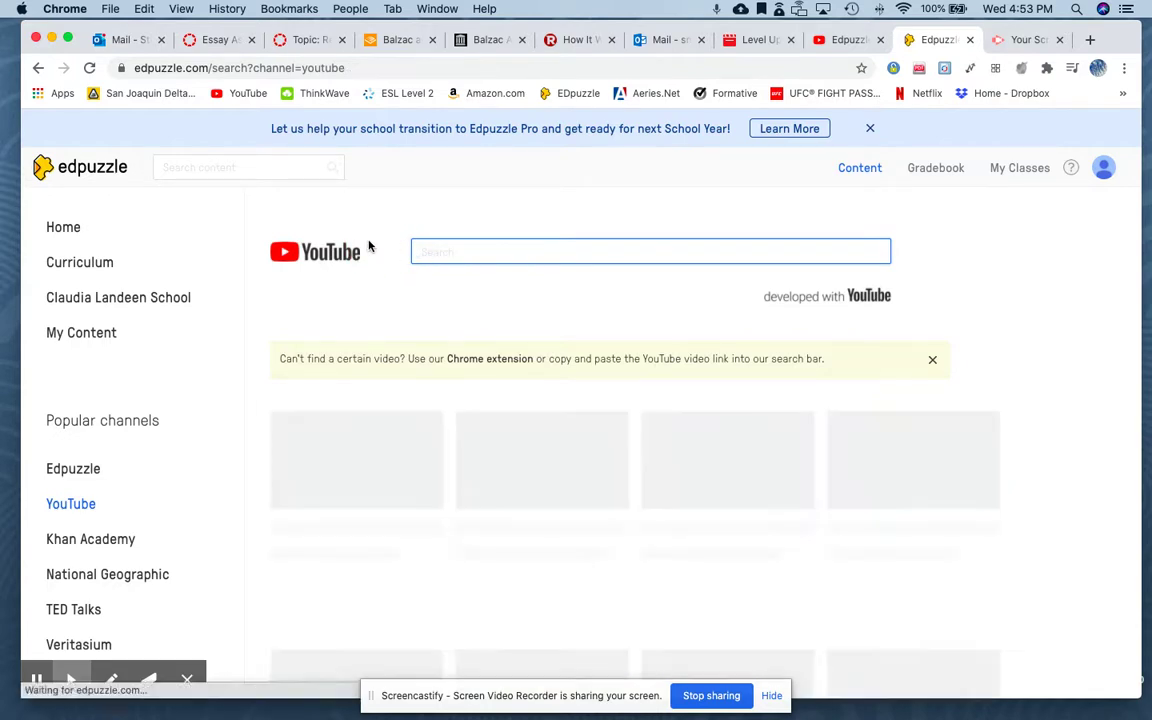
text(solar sy)
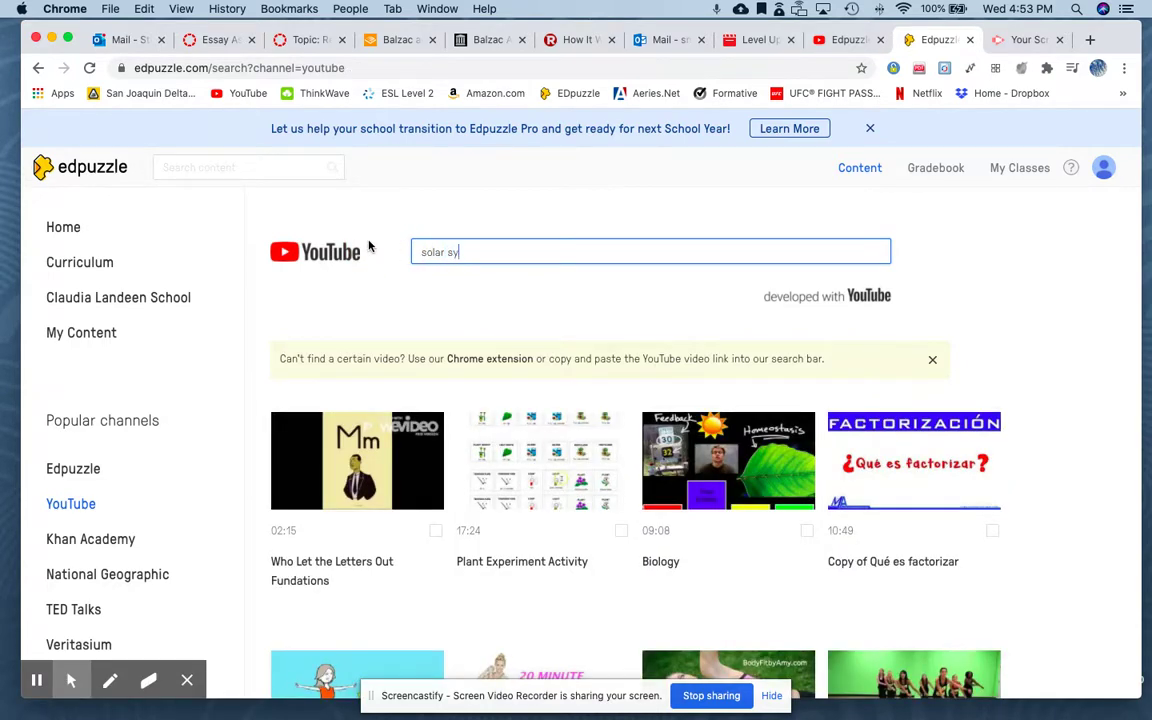
text(stem)
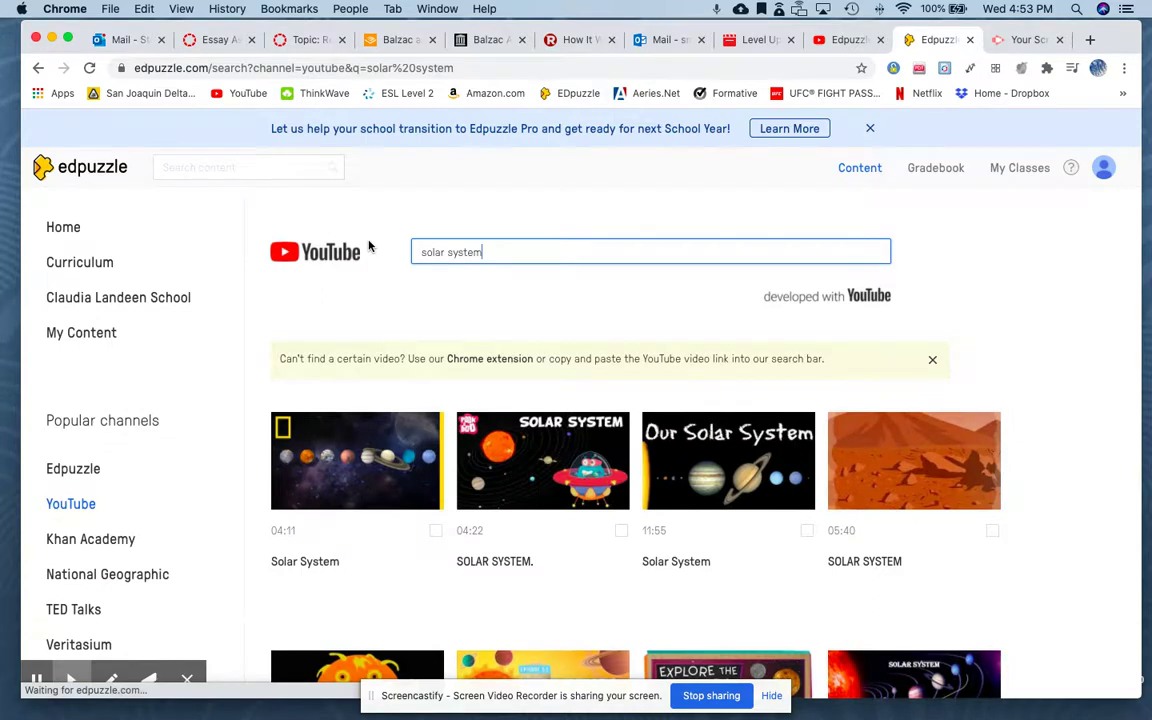
Open the 04:11 Solar System video from the results, dismissing the solar advertisement and closing the extra page it opened
click(360, 414)
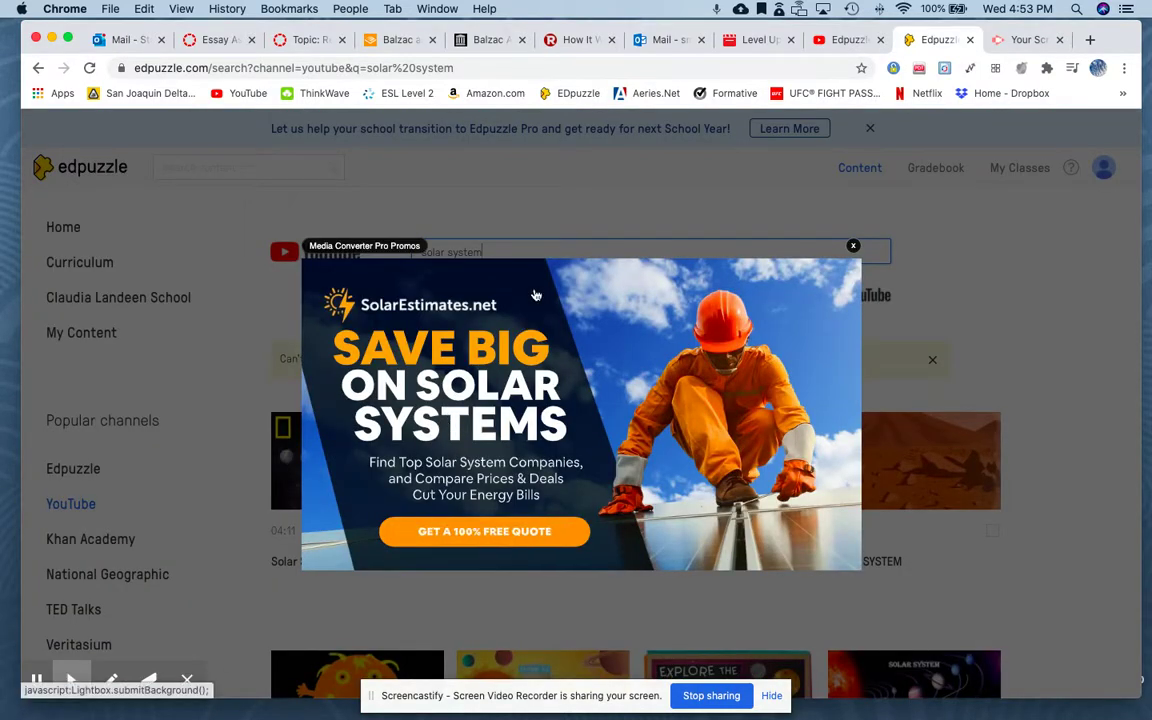
click(853, 248)
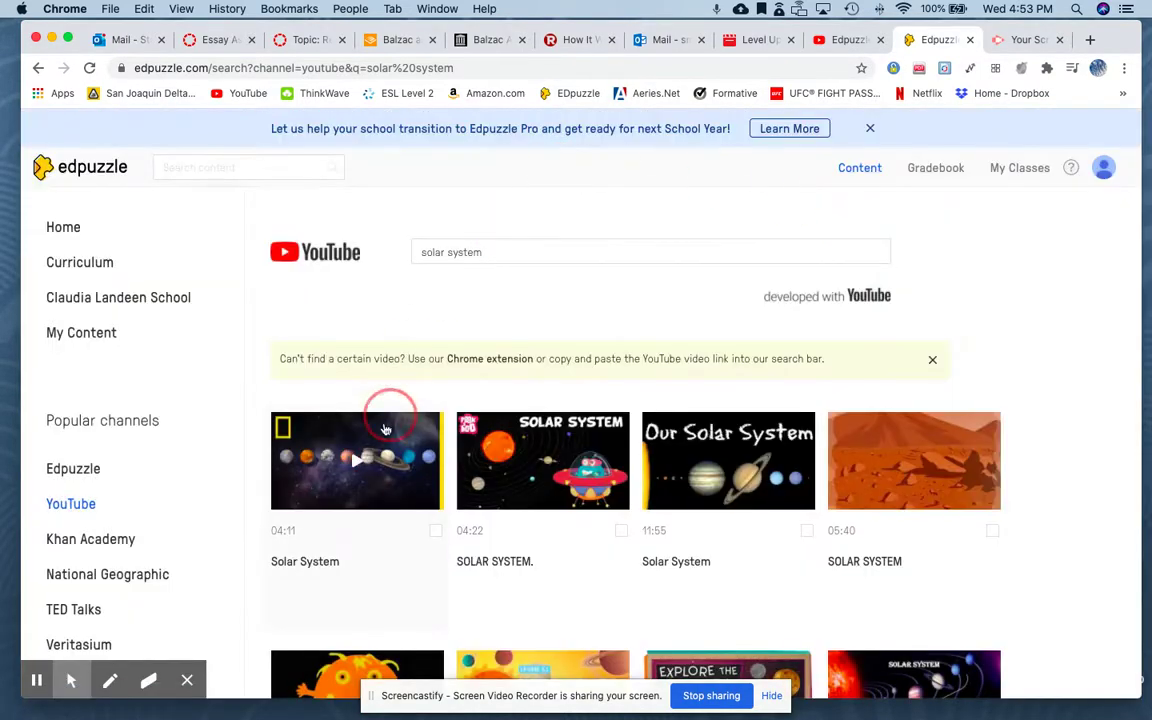
click(370, 458)
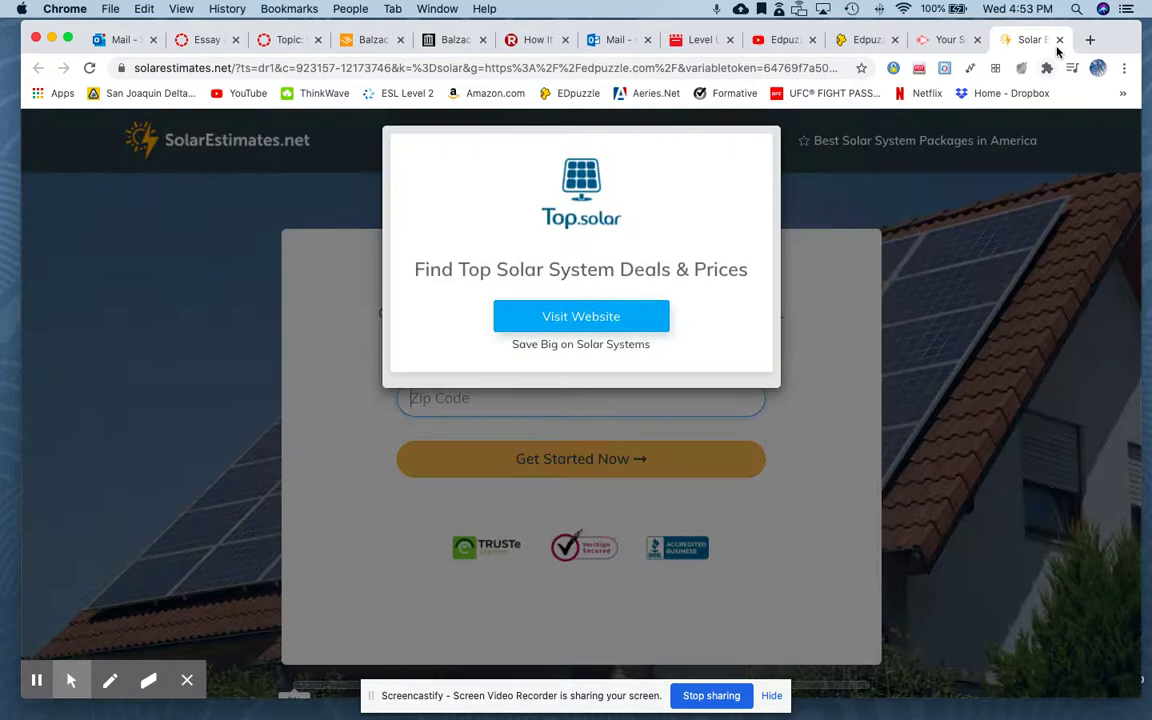
click(1059, 40)
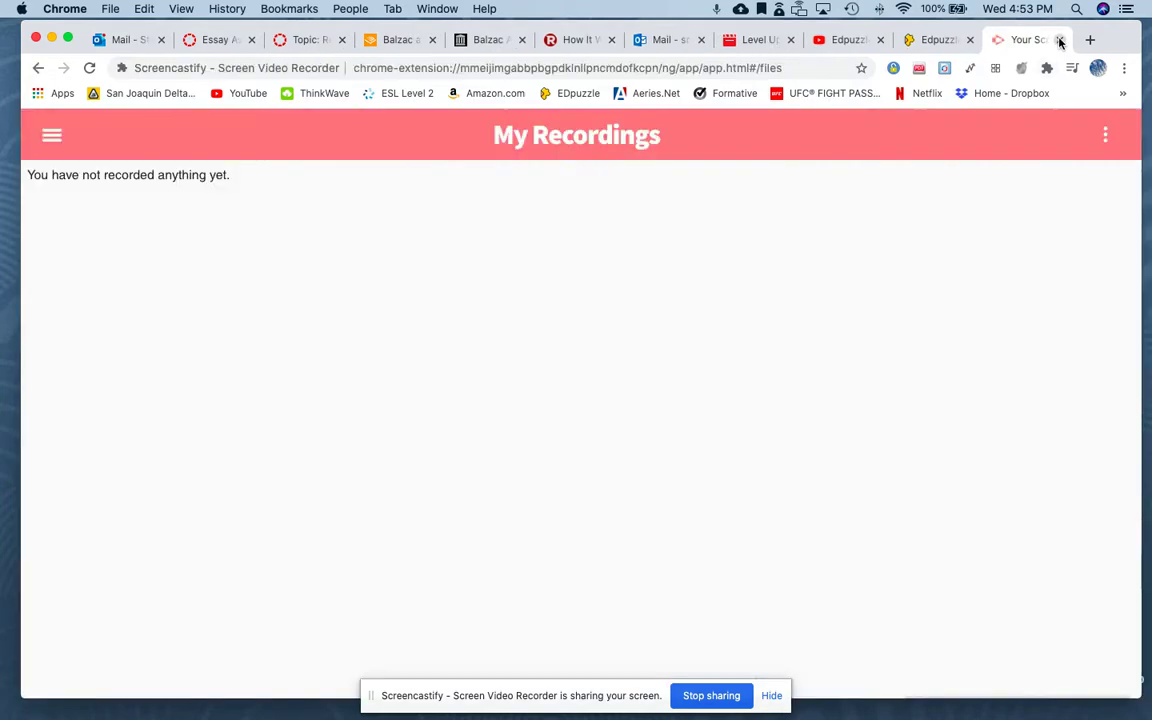
click(945, 41)
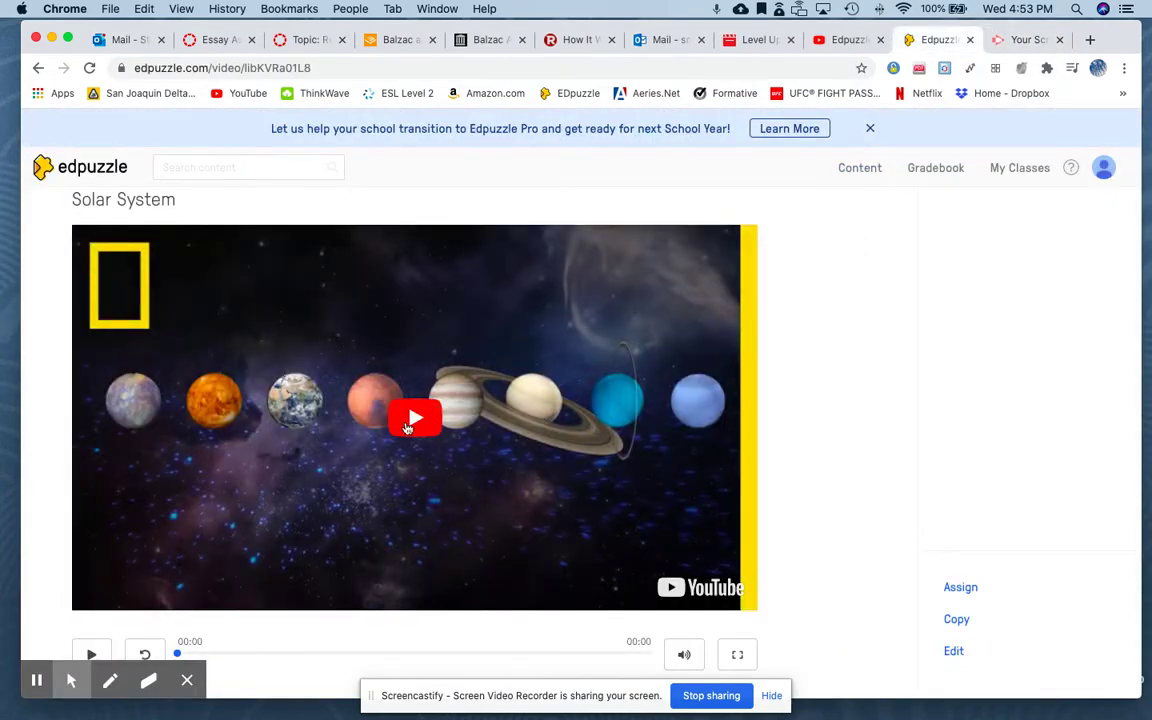
Play the opening seconds of the Solar System video and pause it at about 00:08
click(489, 522)
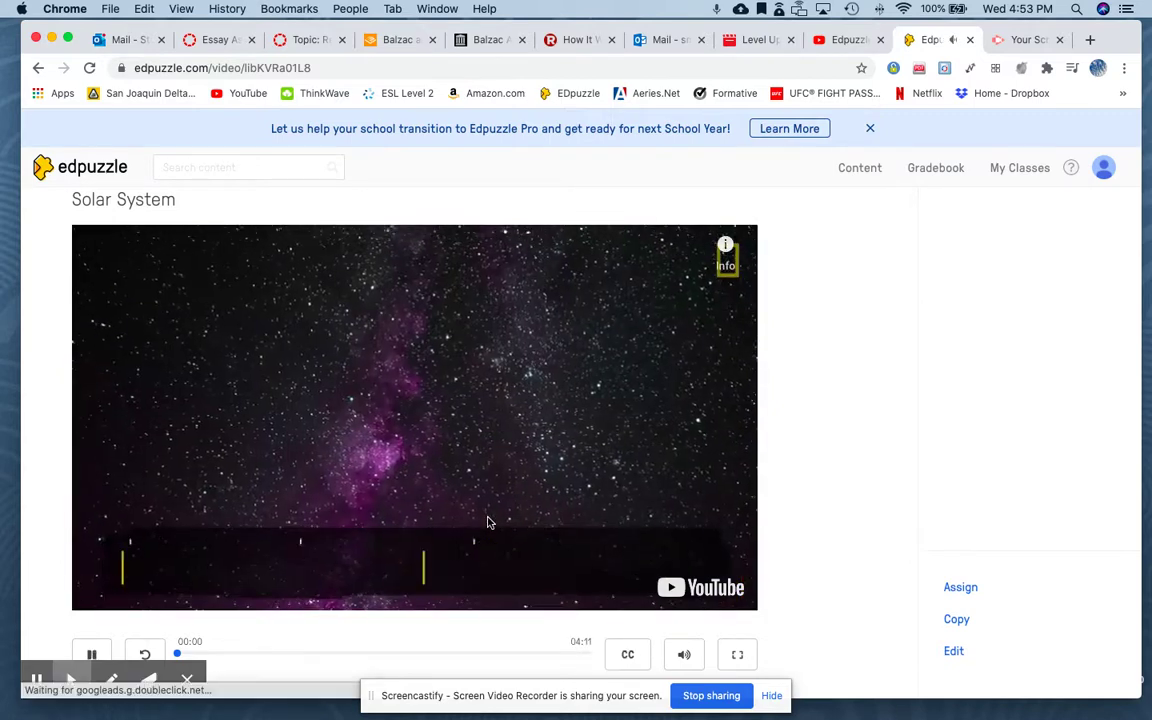
scroll(835, 477, down, 2)
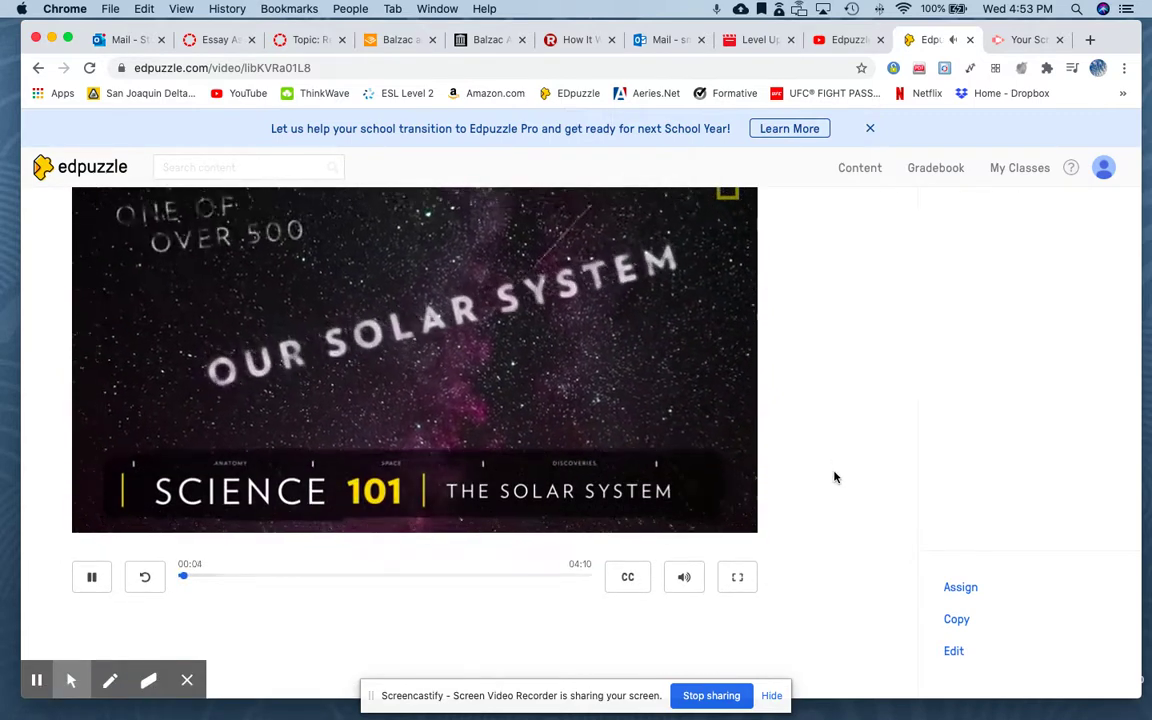
click(92, 581)
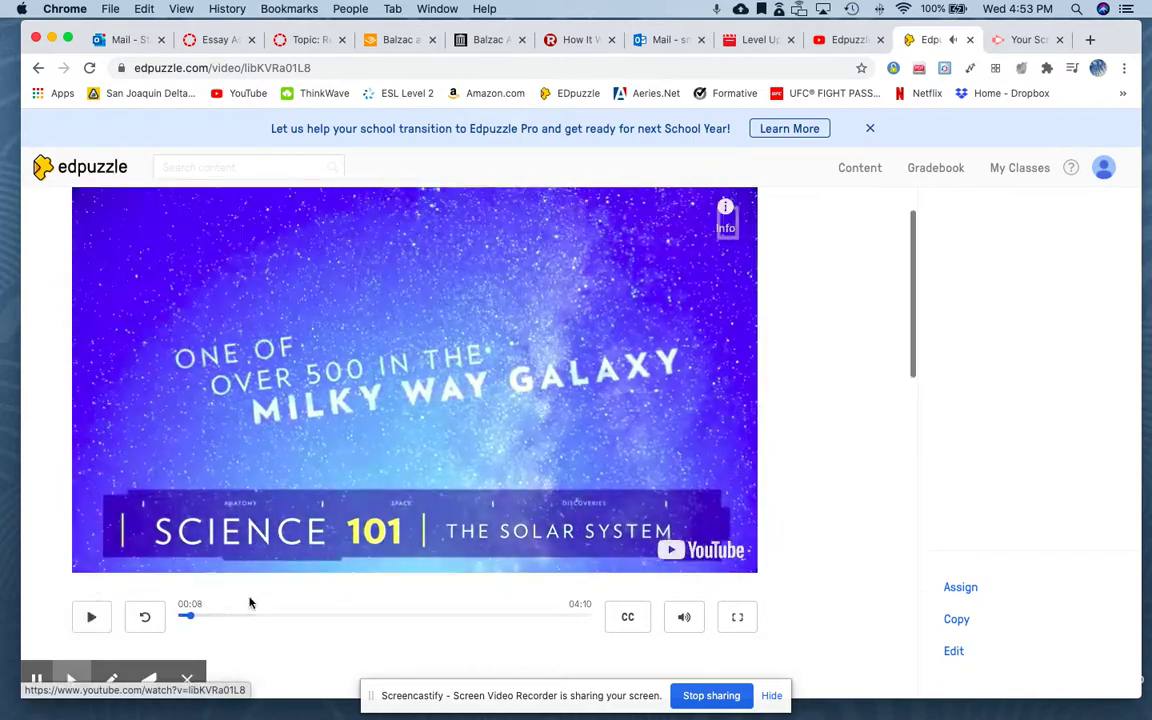
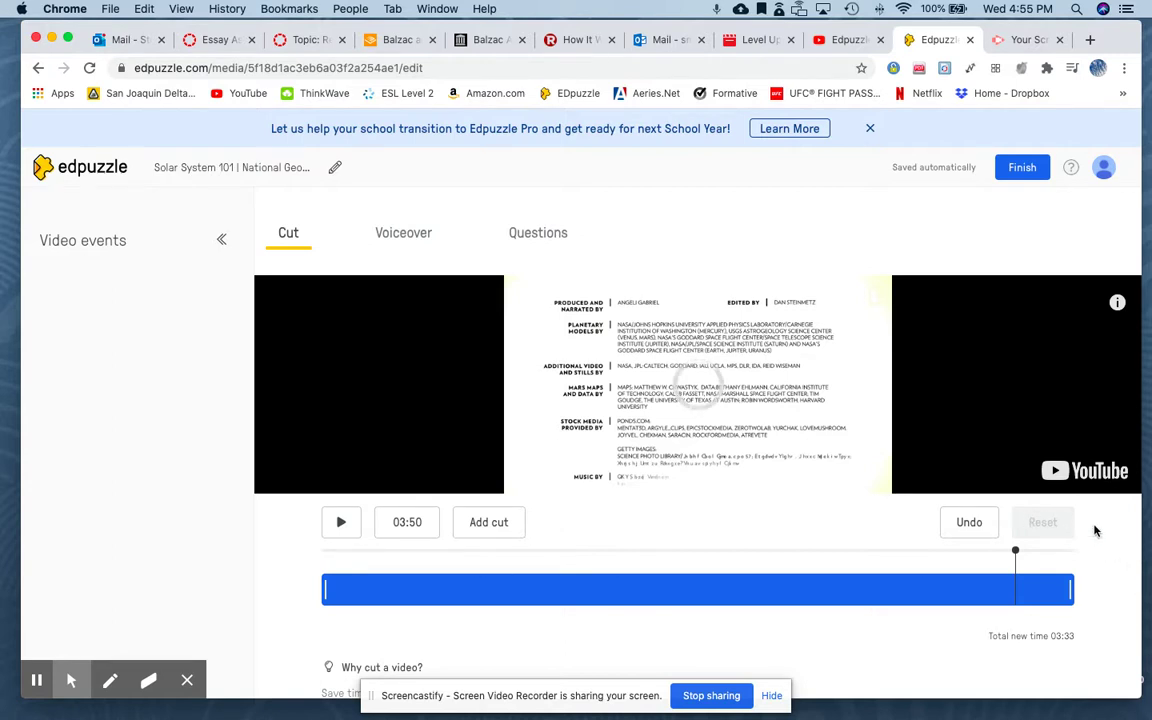
Compare the cut tools with the question and note options in the Solar System 101 video editor
scroll(1095, 531, down, 1)
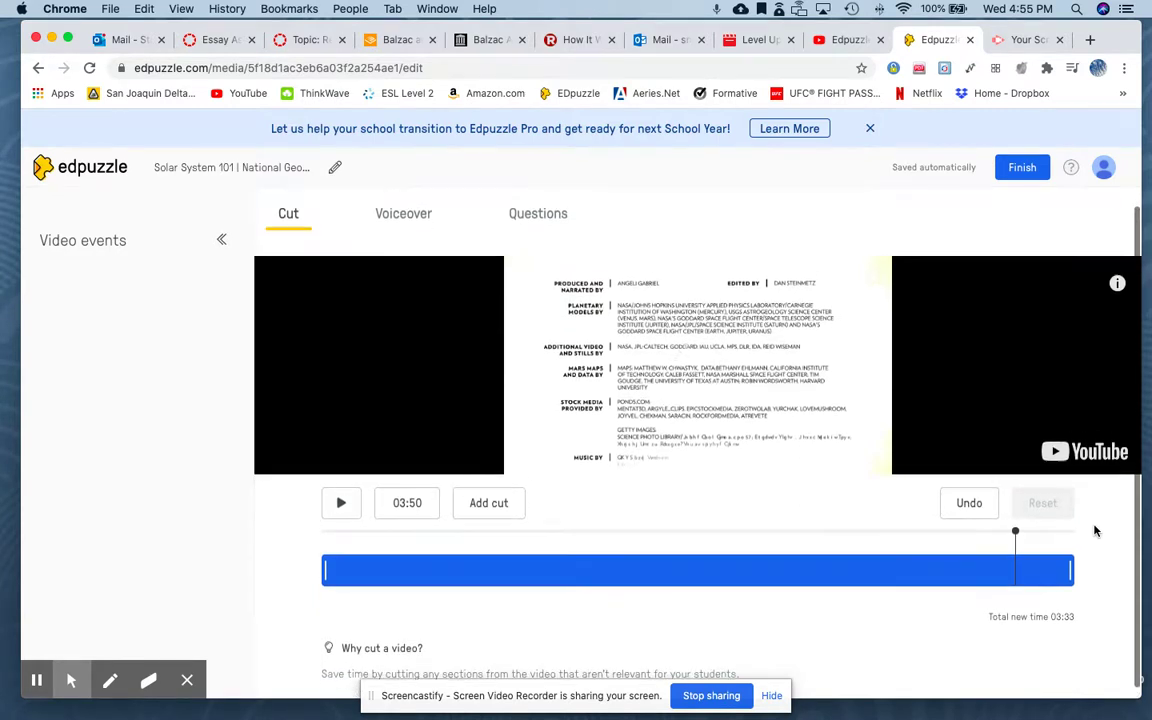
scroll(1095, 531, up, 1)
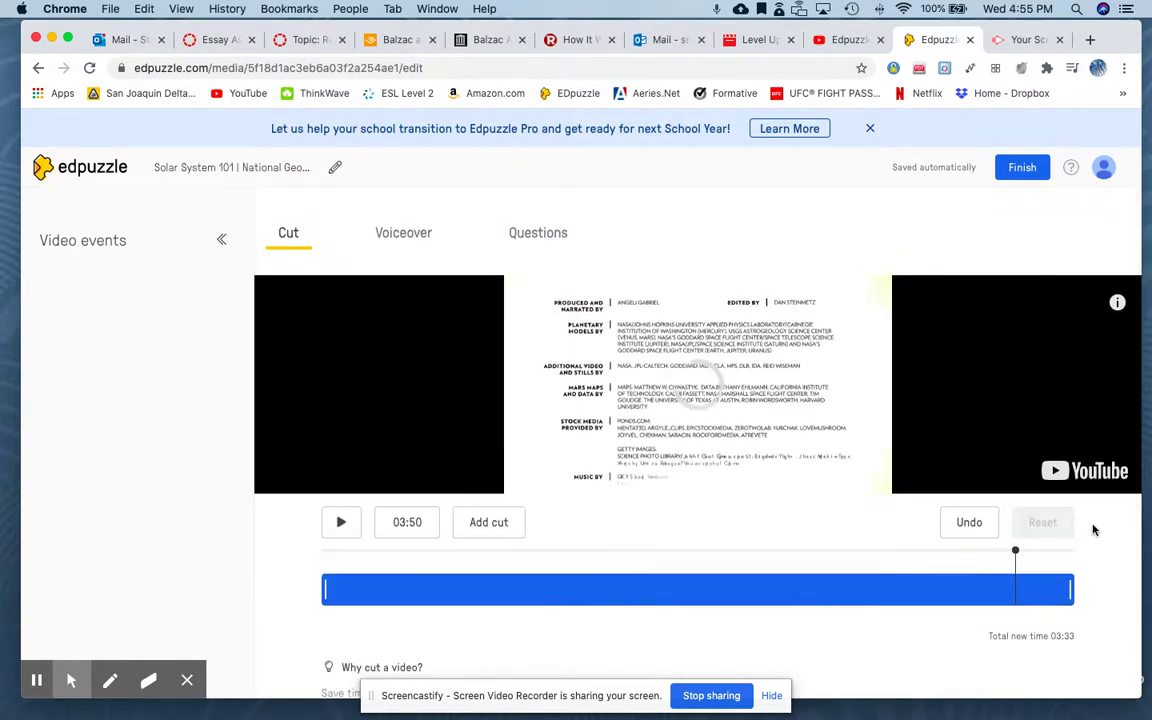
click(537, 235)
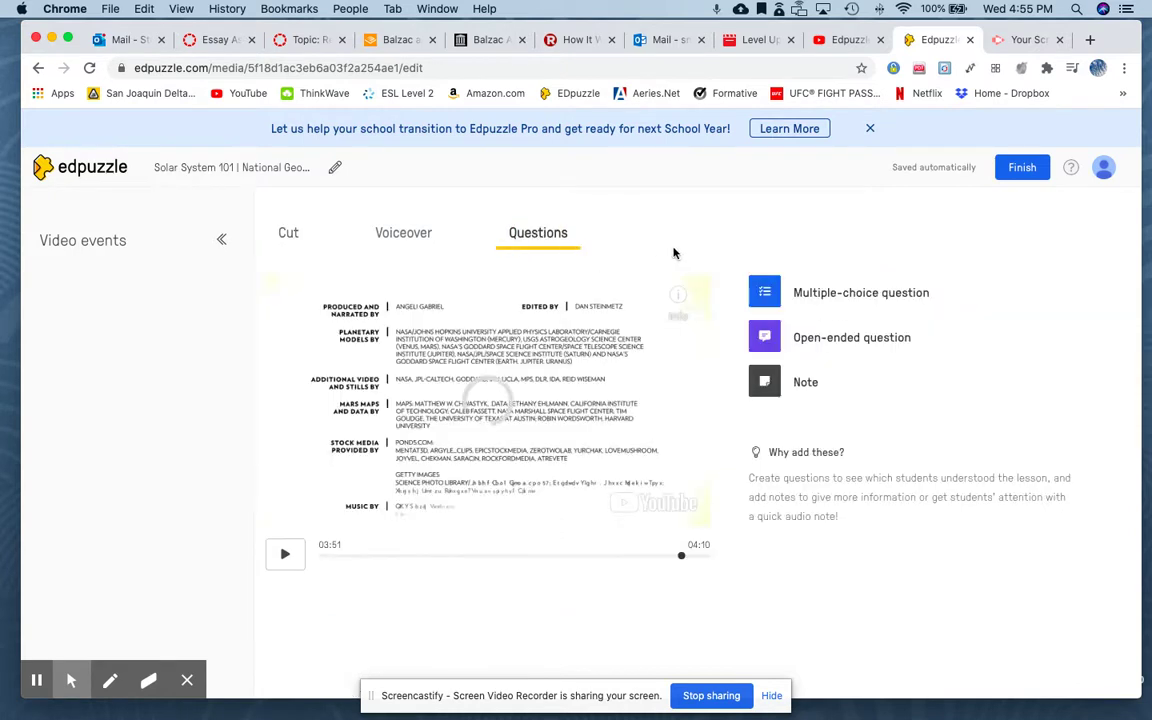
click(289, 243)
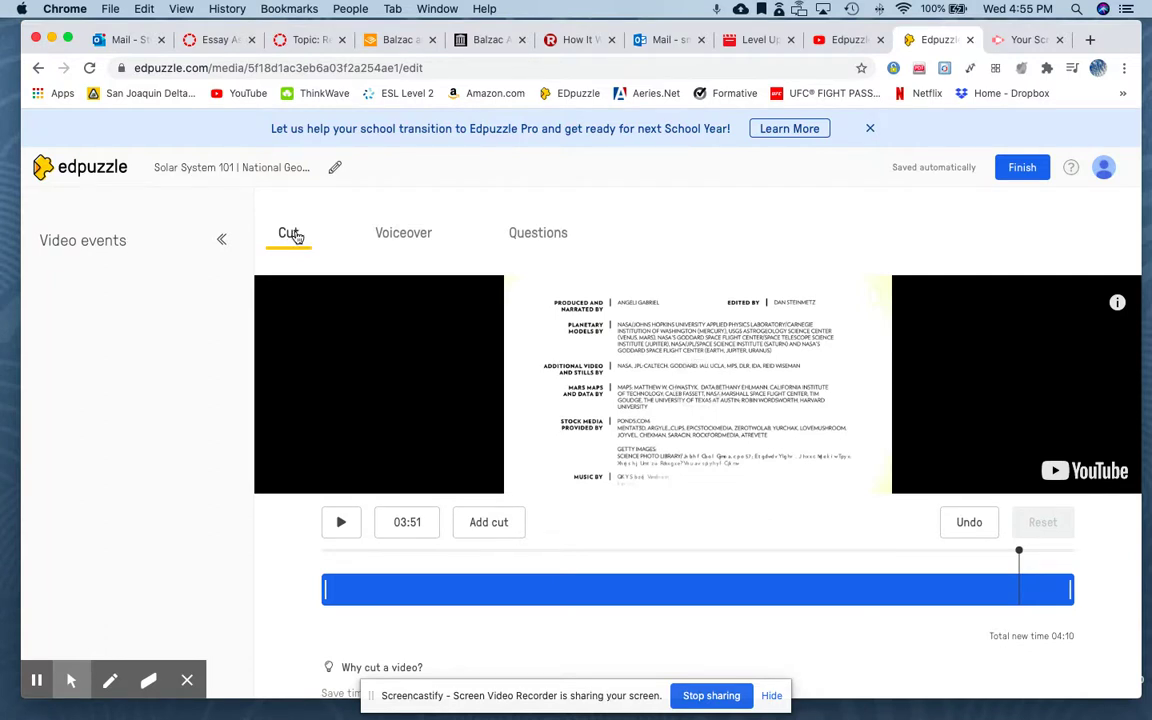
In the question-adding view, move the video back to shortly before 02:16, play it, and pause at 02:19
click(535, 232)
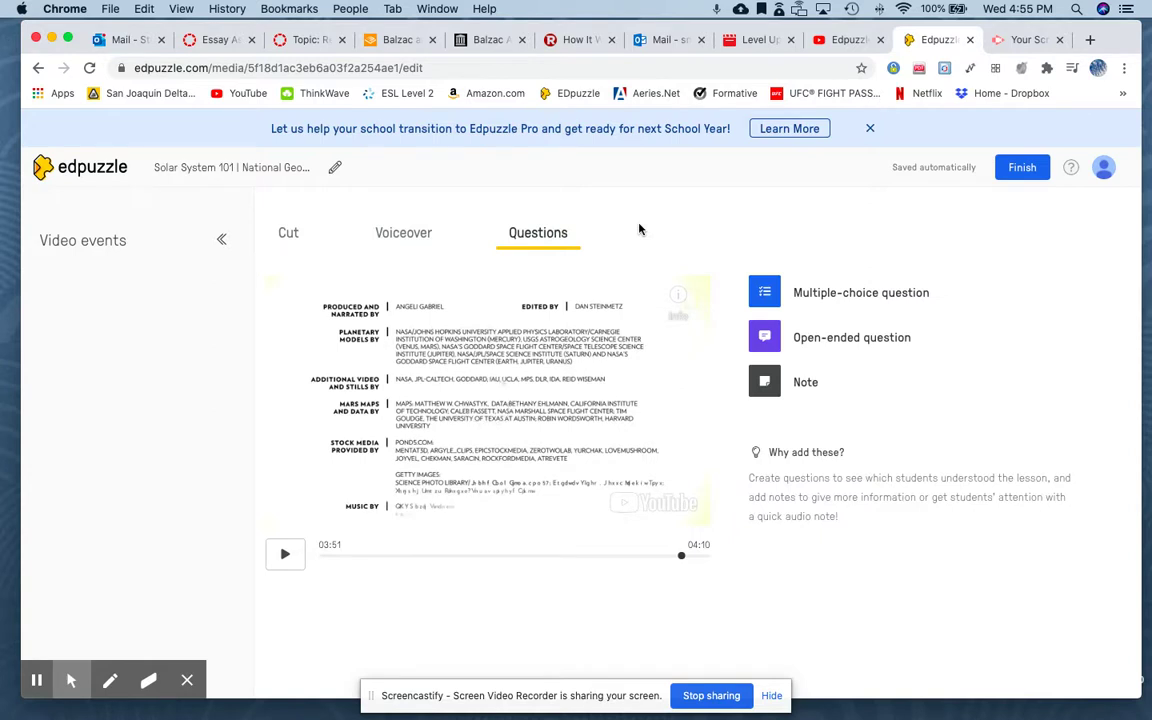
click(681, 557)
drag(681, 557, 522, 555)
click(286, 553)
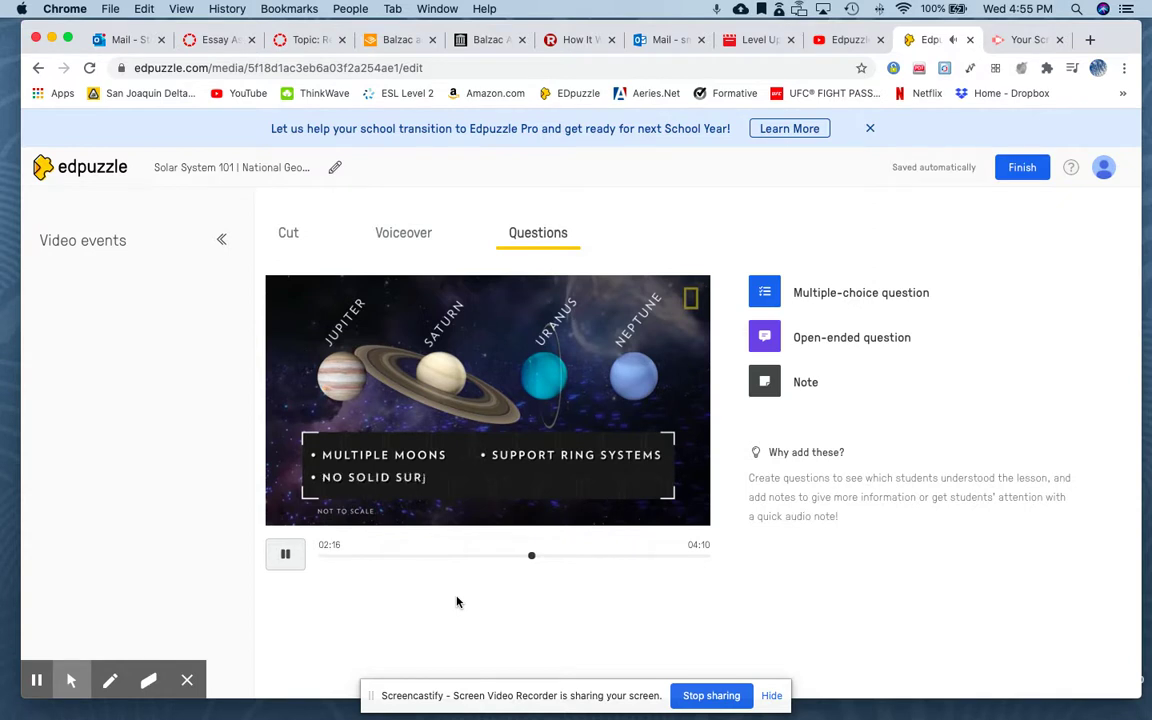
click(285, 554)
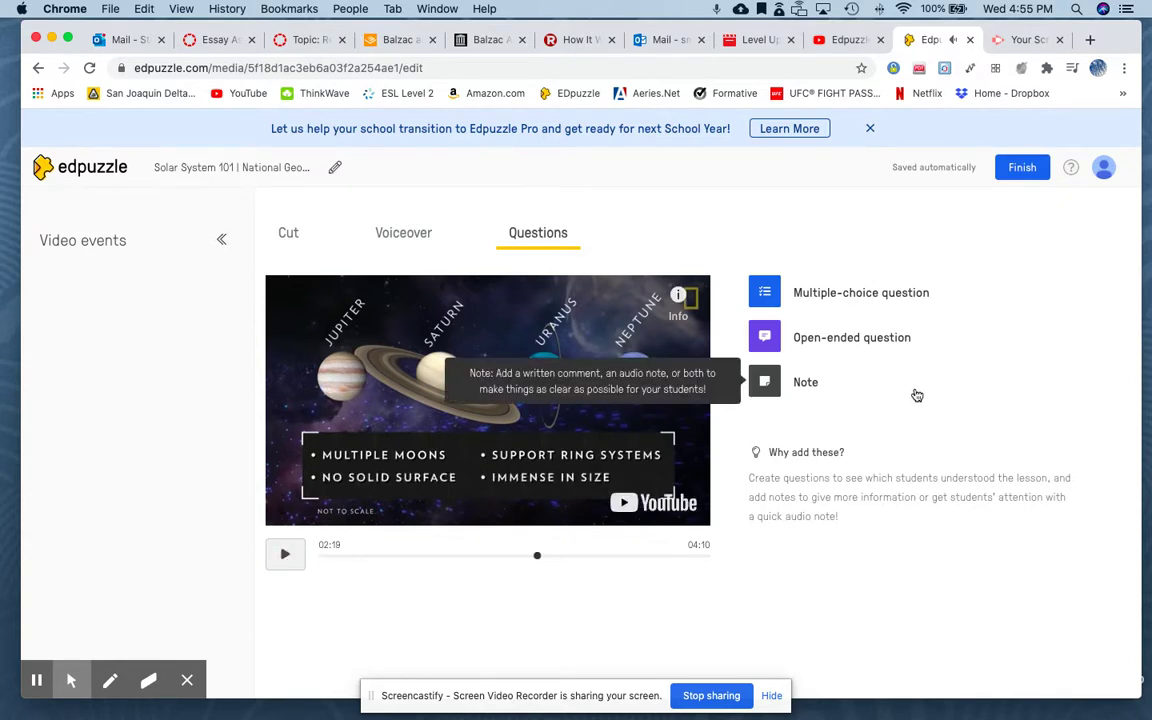
Add and save a note at 02:19 reading "This is really important. Make sure that you take good notes."
click(805, 383)
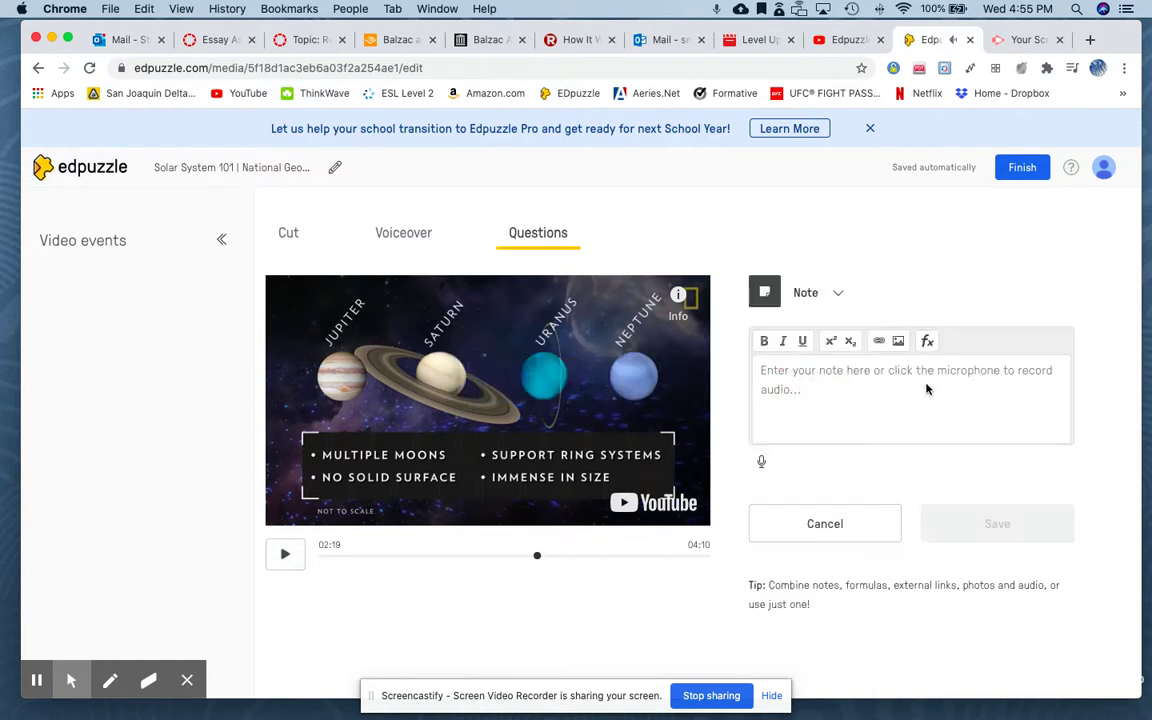
text(Th)
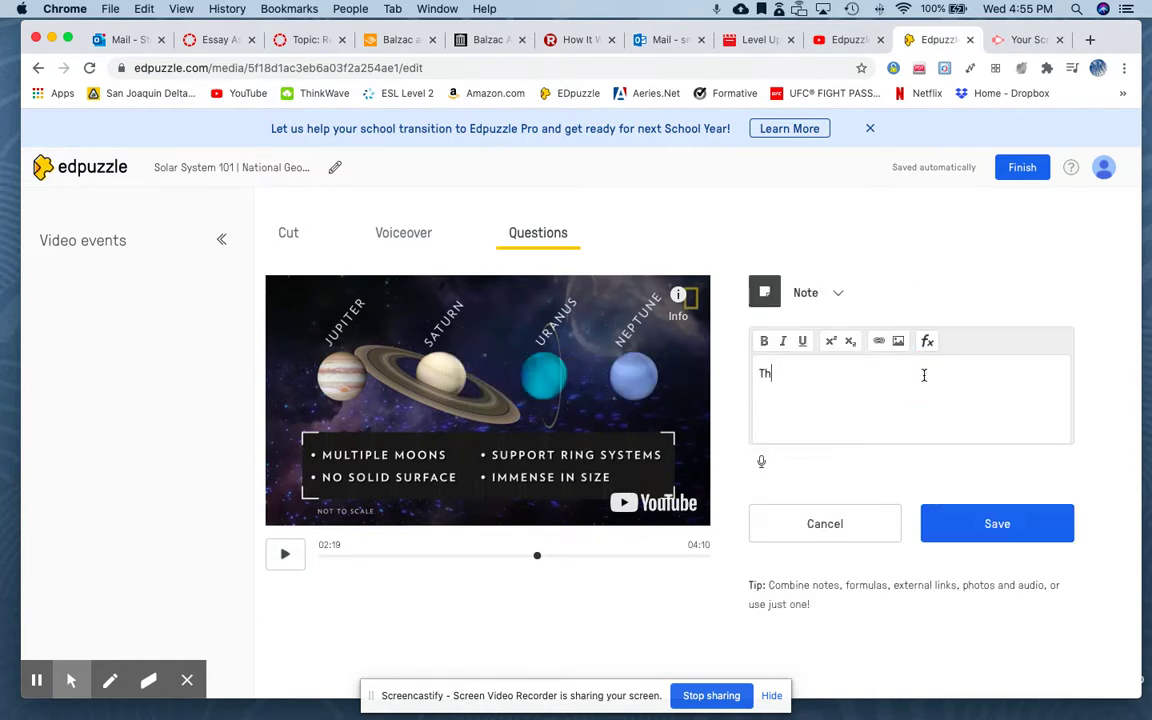
text(is is really importatn)
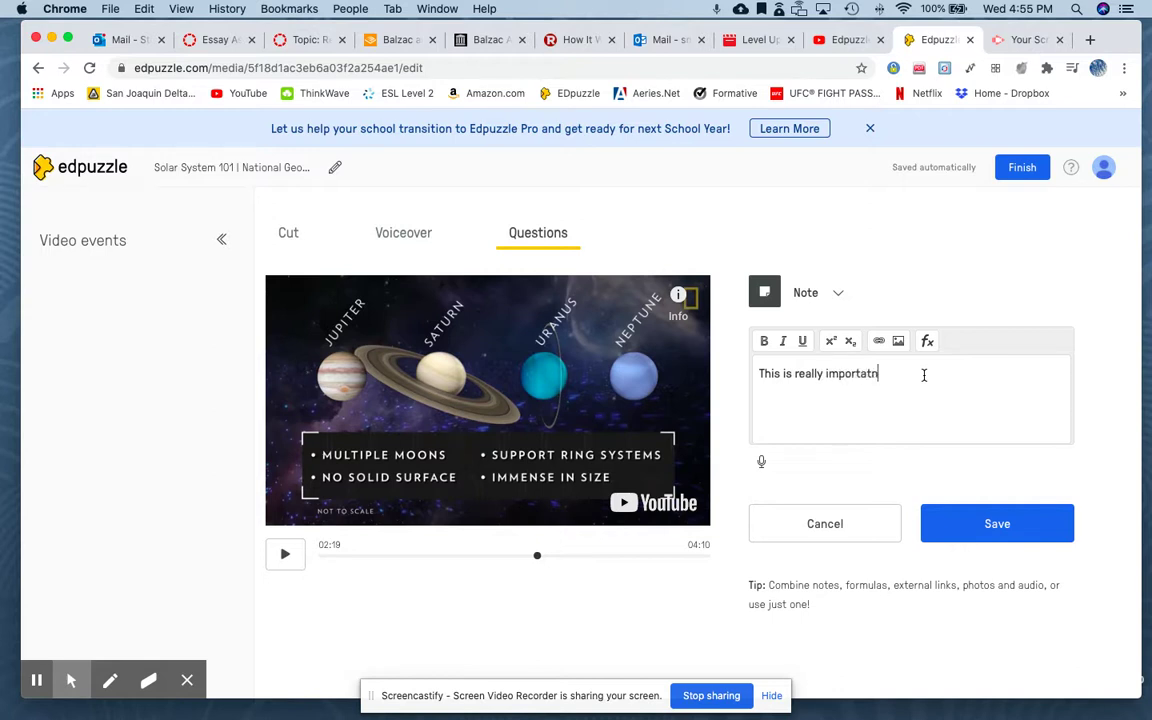
key(BackSpace)
key(BackSpace)
text(nt. Make sure that yo)
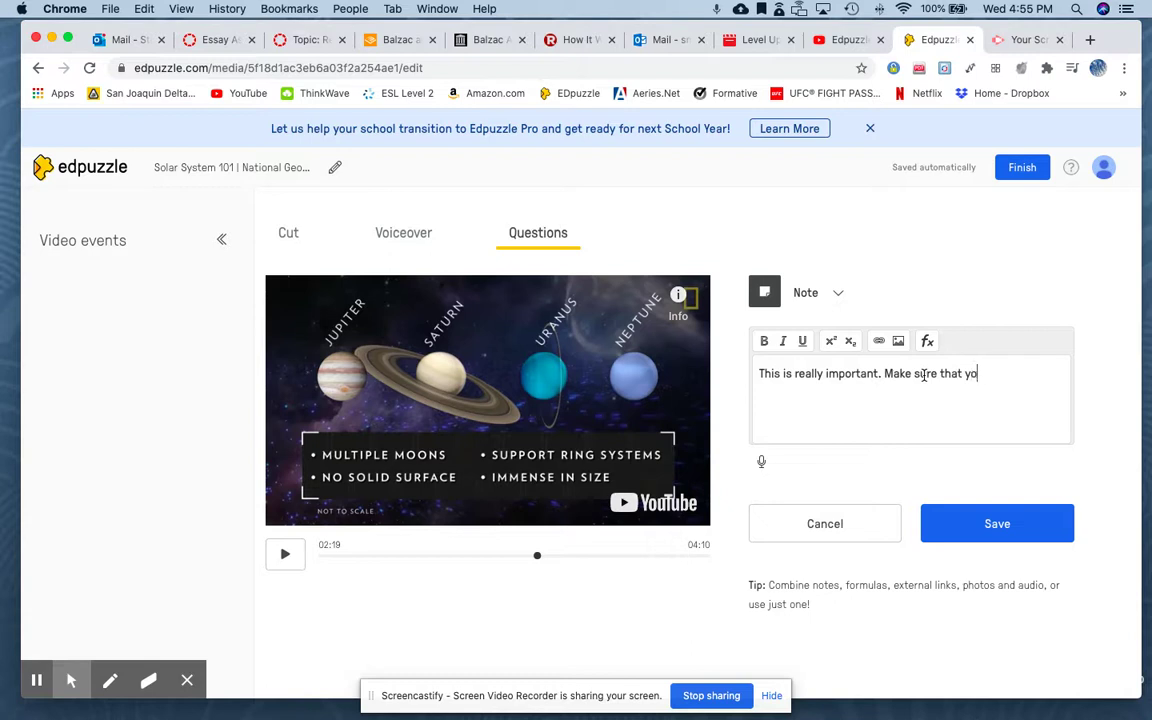
text(u take good notes.)
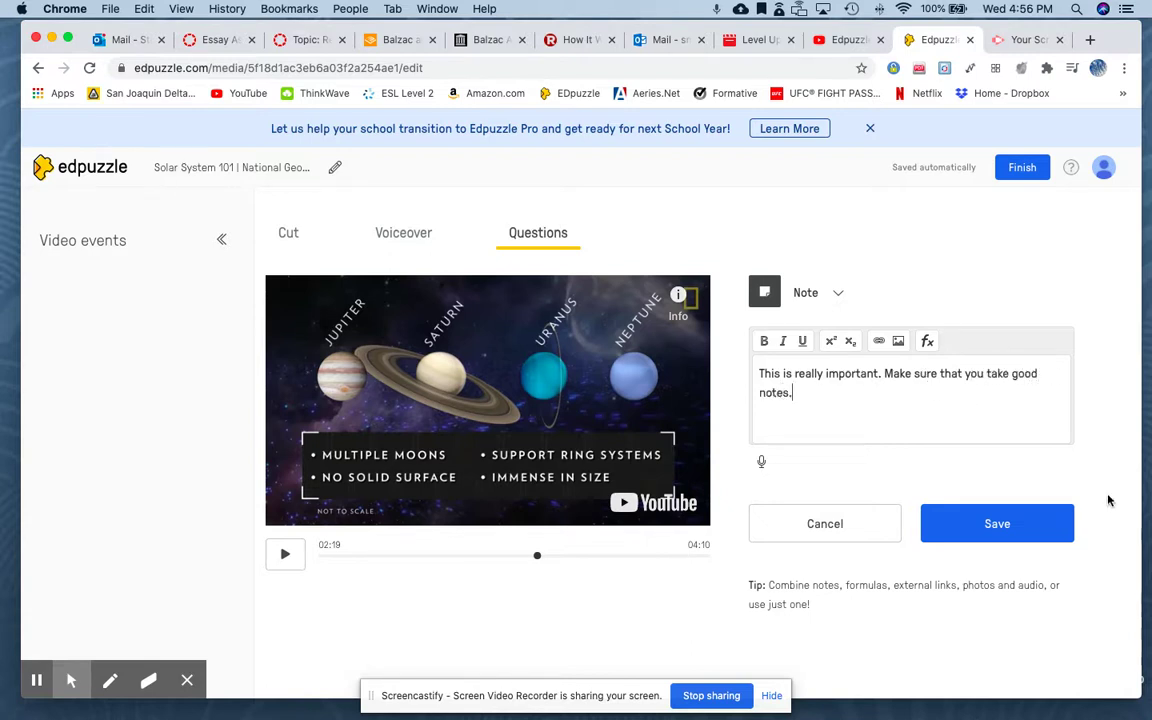
click(997, 523)
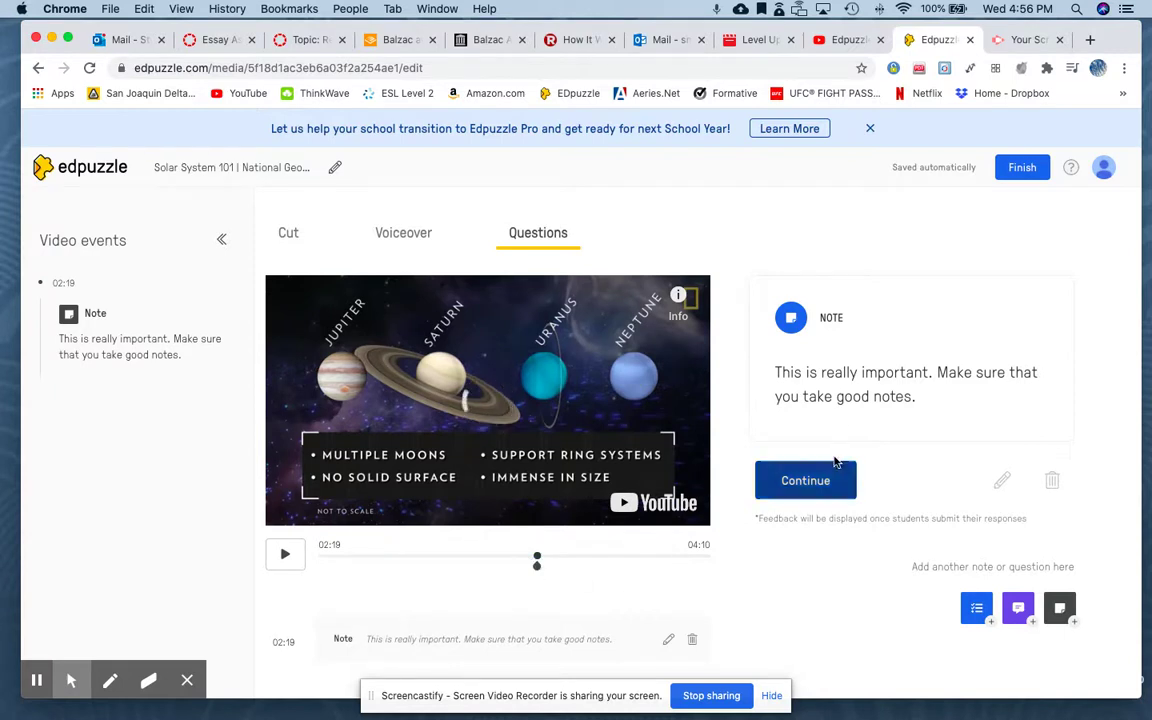
Continue past the note, preview the open-ended question form at 02:26, cancel it, and pause the video at 02:29
click(818, 492)
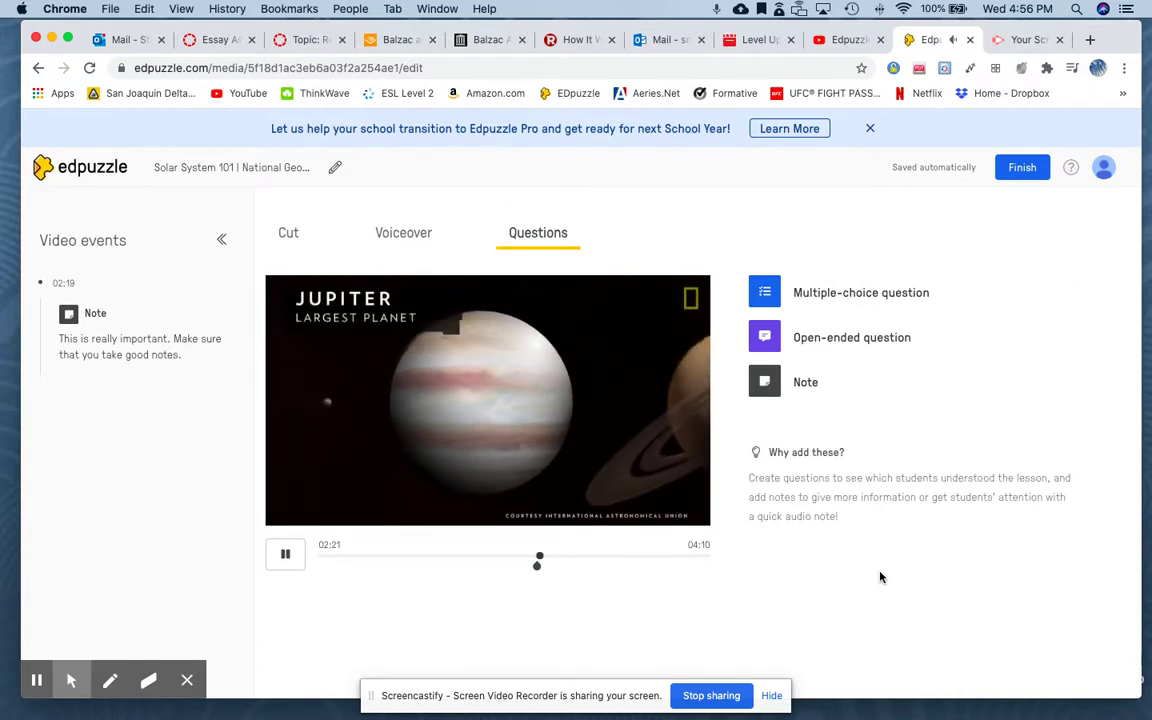
click(764, 338)
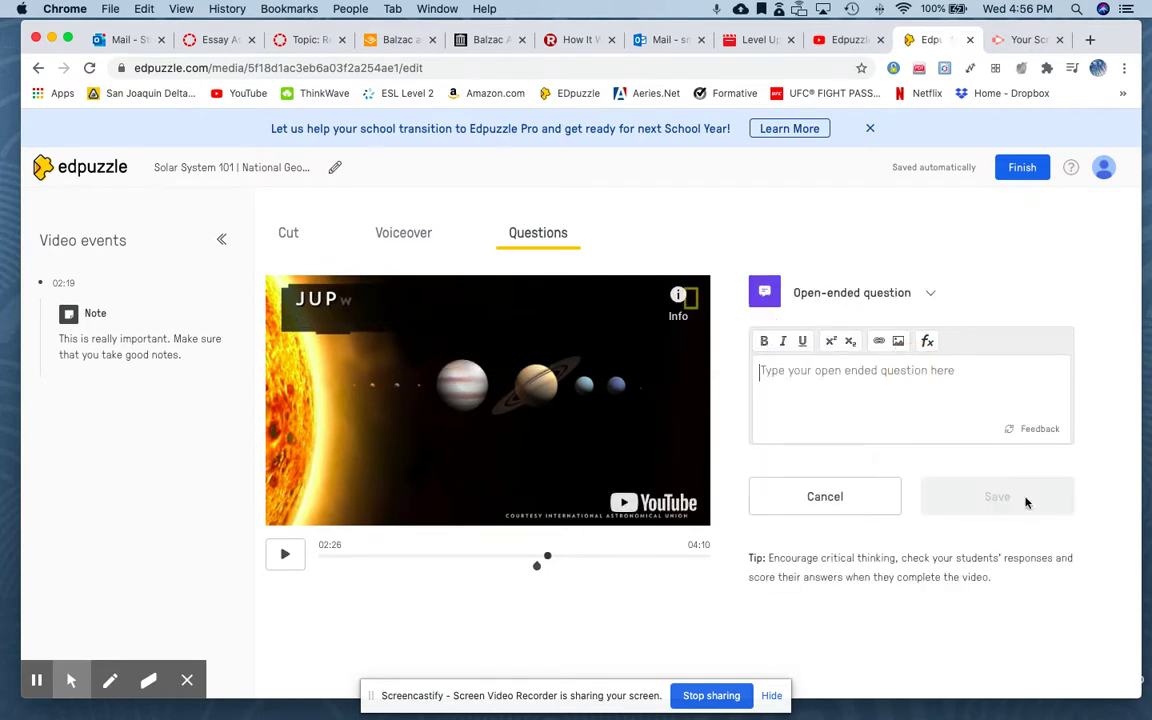
click(285, 554)
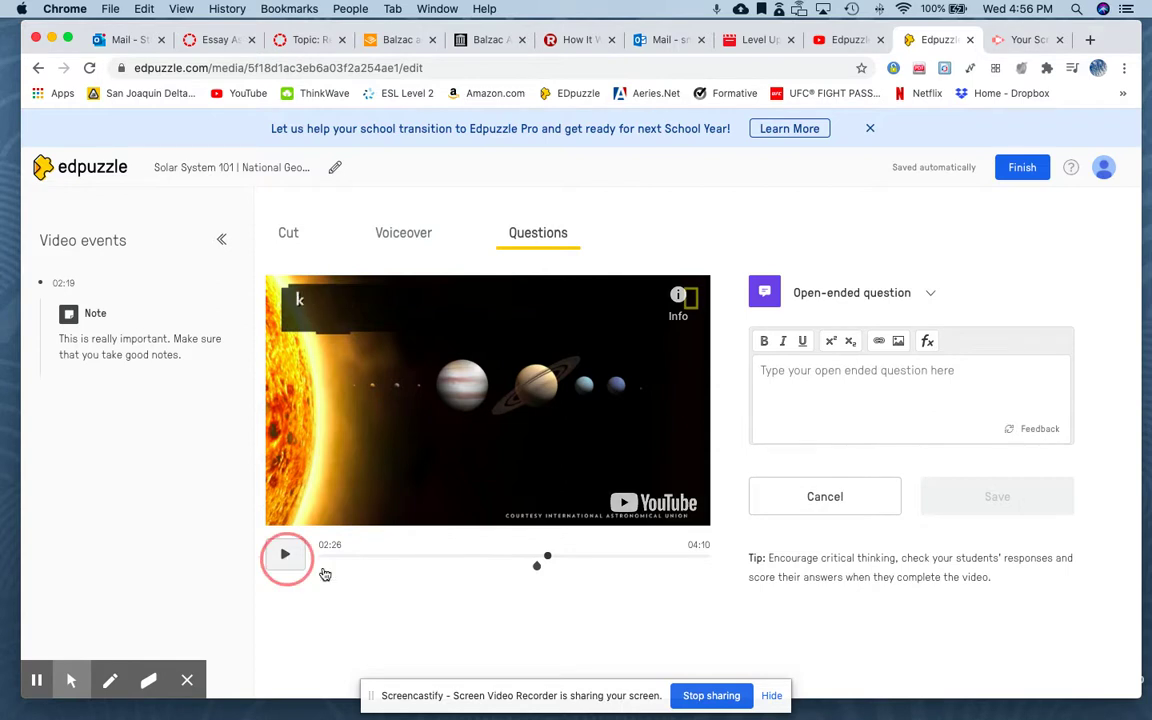
click(825, 496)
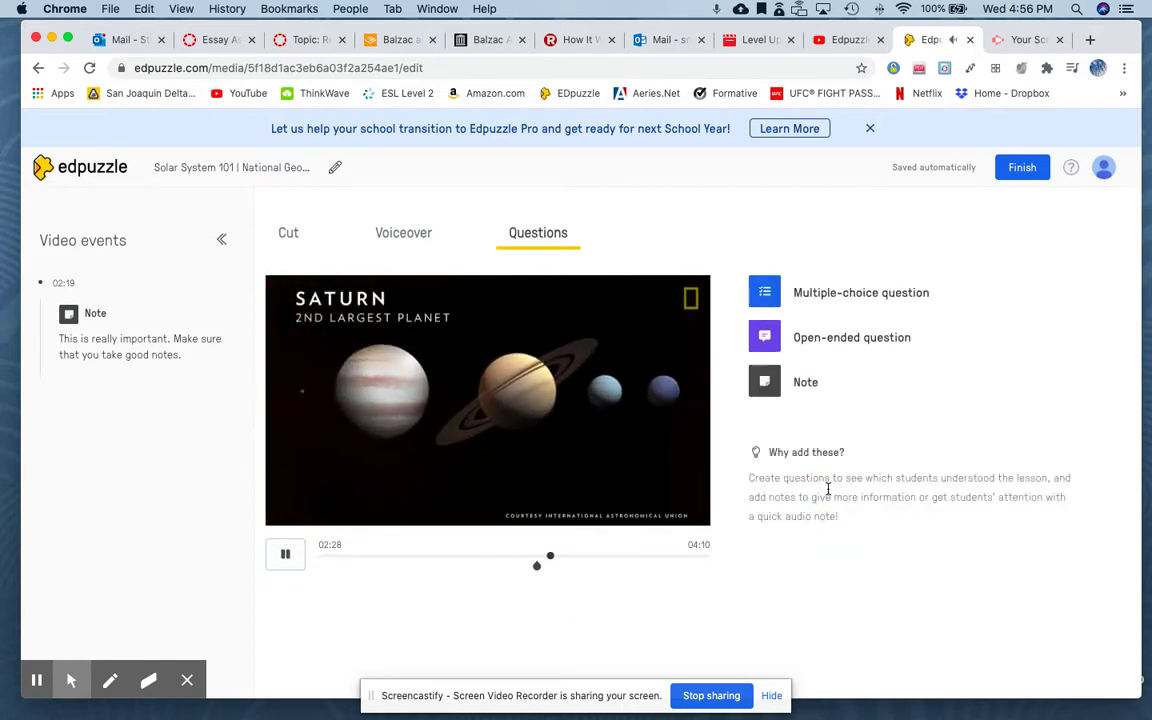
click(285, 558)
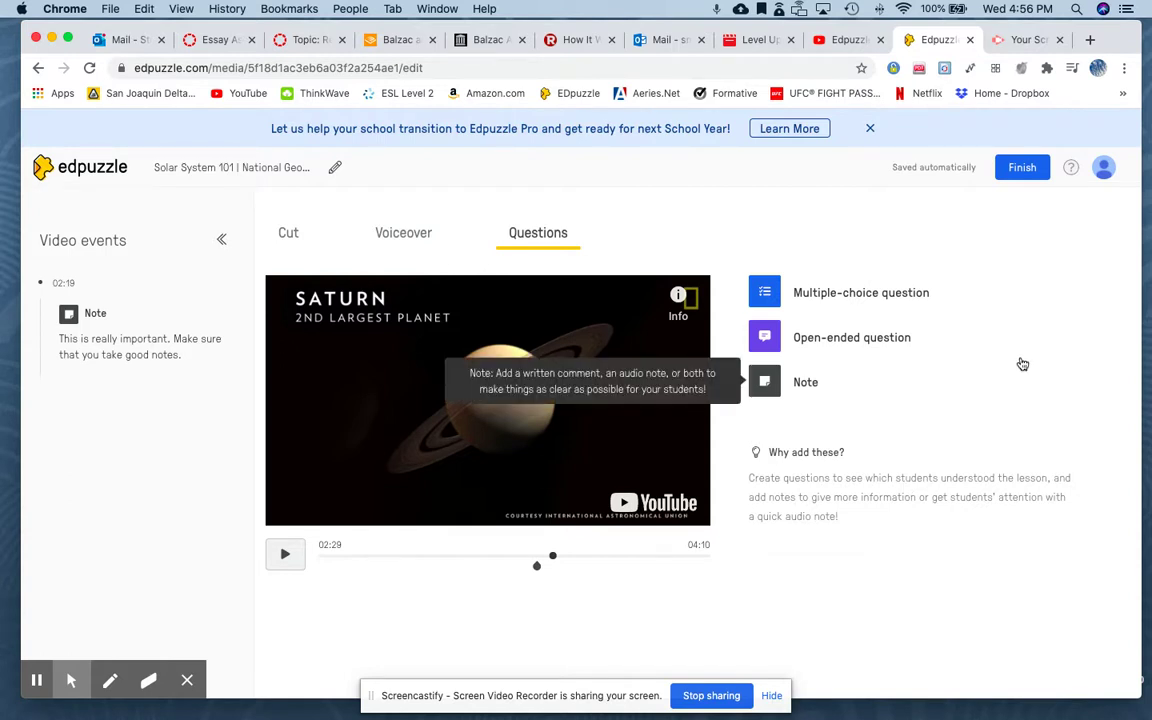
Finish editing the video lesson and select Science 7th (2) as the class to assign it to
click(1022, 167)
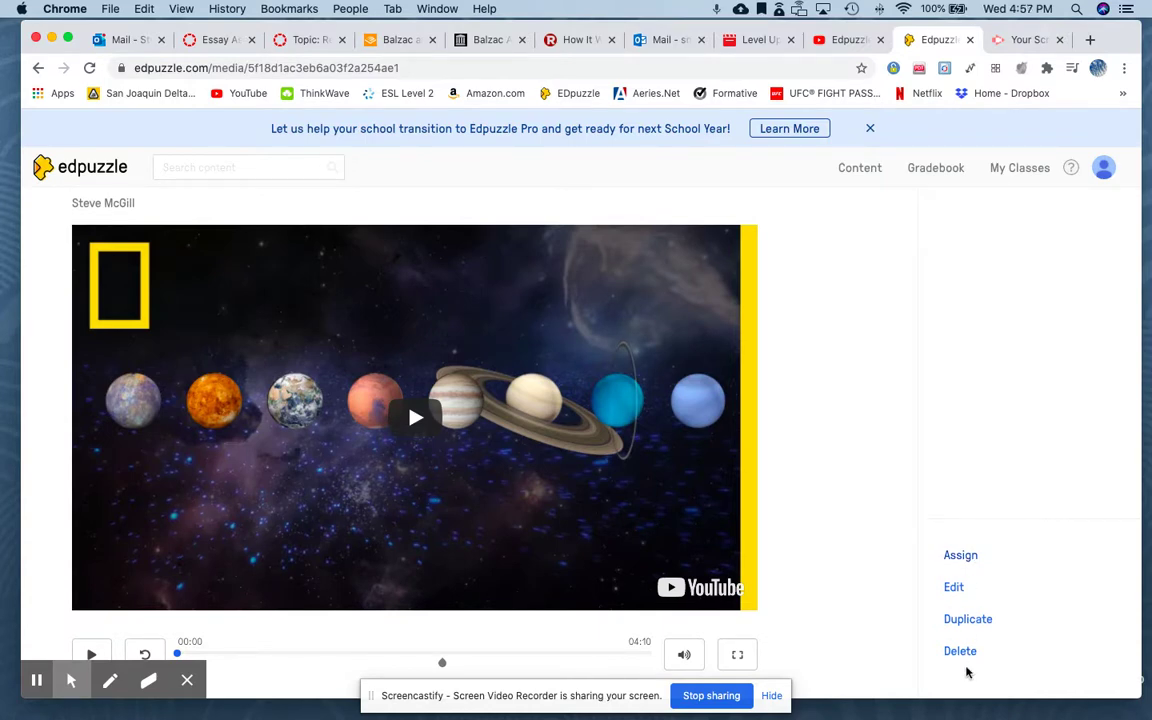
click(969, 558)
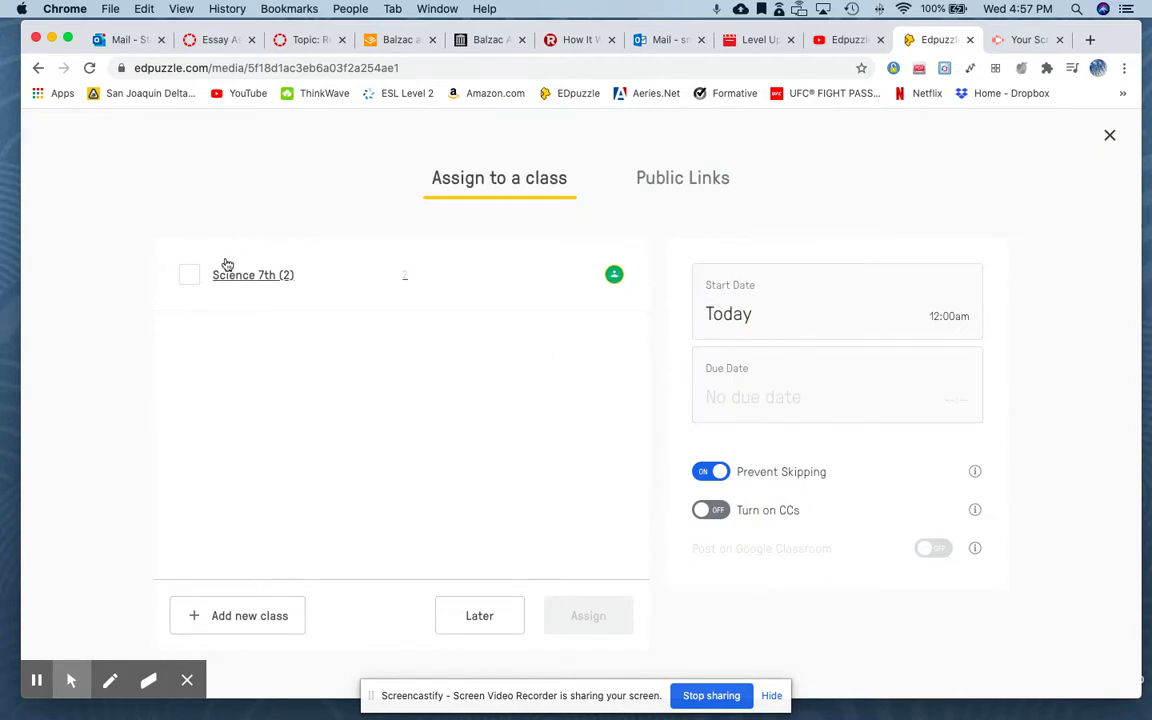
click(191, 278)
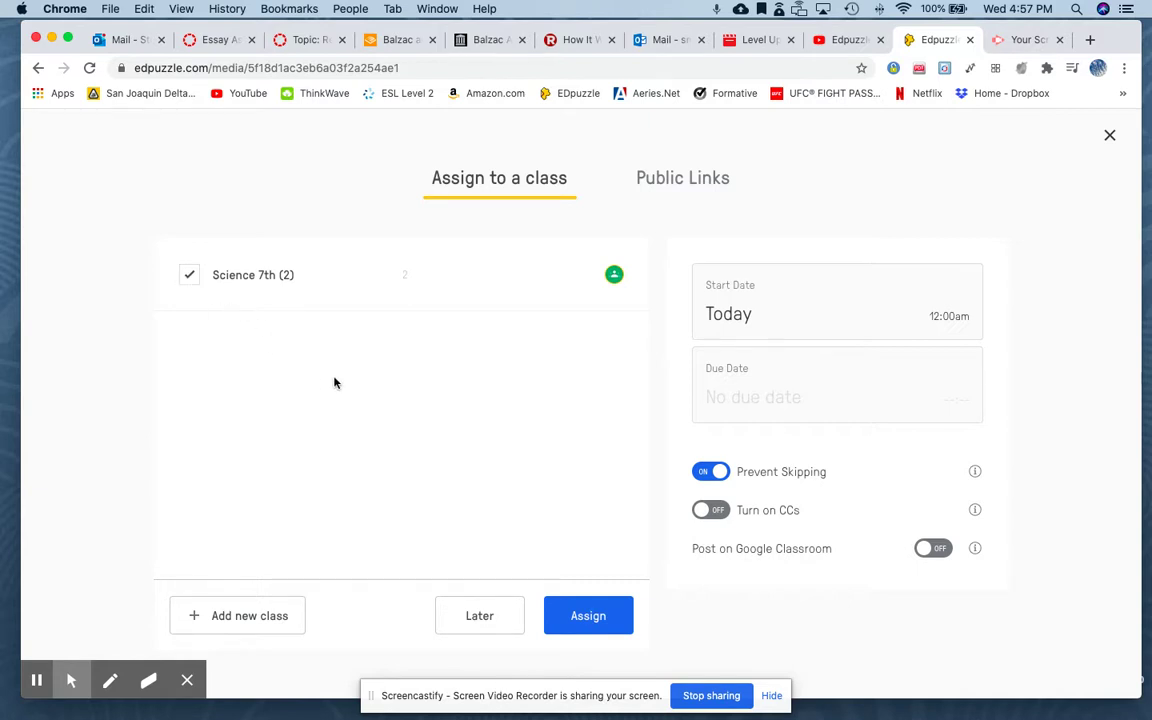
Set the assignment's due date to July 24th, leaving the start date as today, and save the dates
click(829, 320)
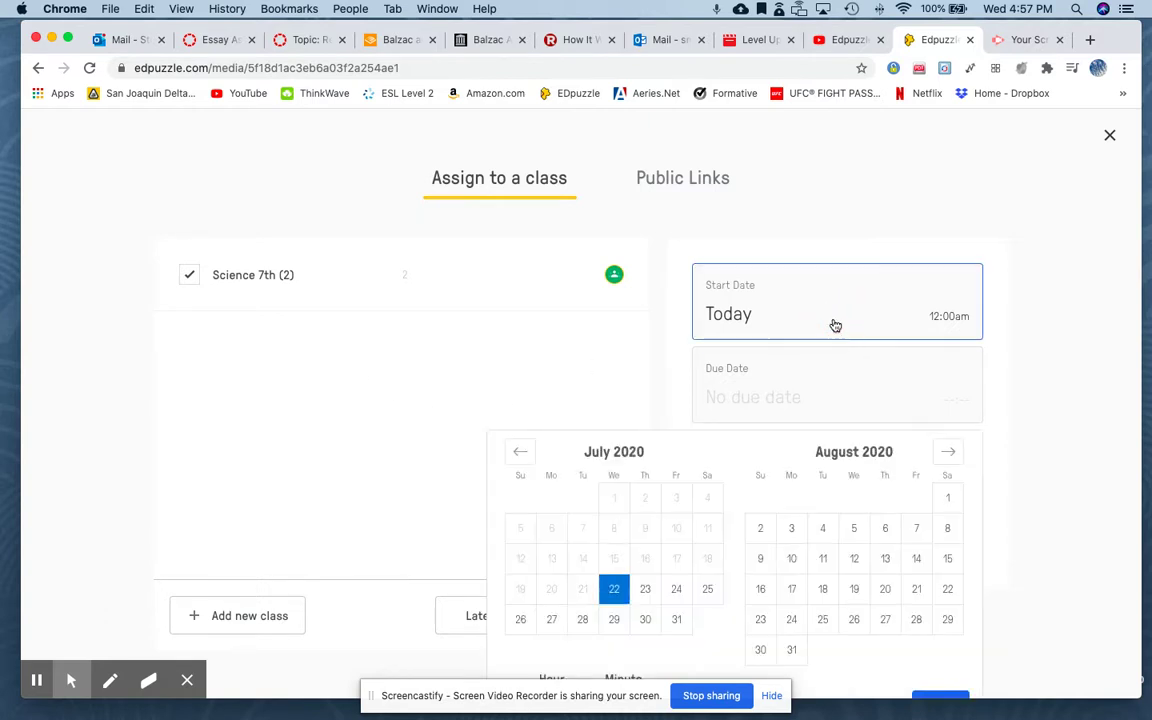
click(802, 380)
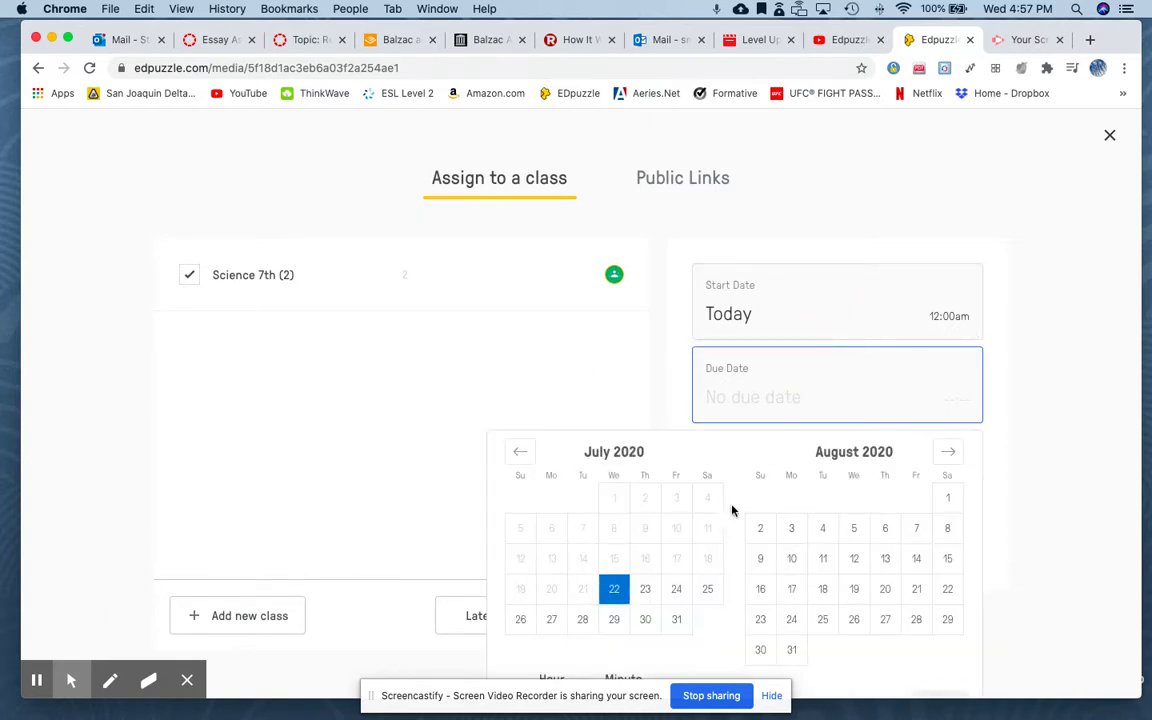
click(676, 589)
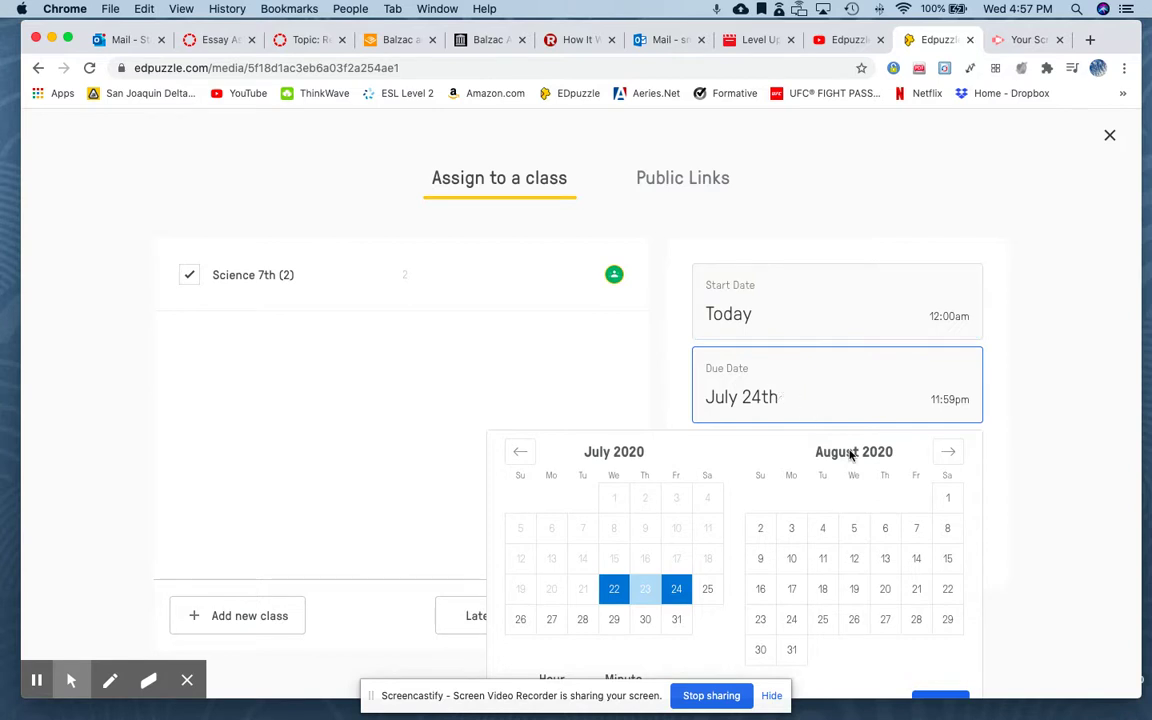
scroll(920, 454, down, 2)
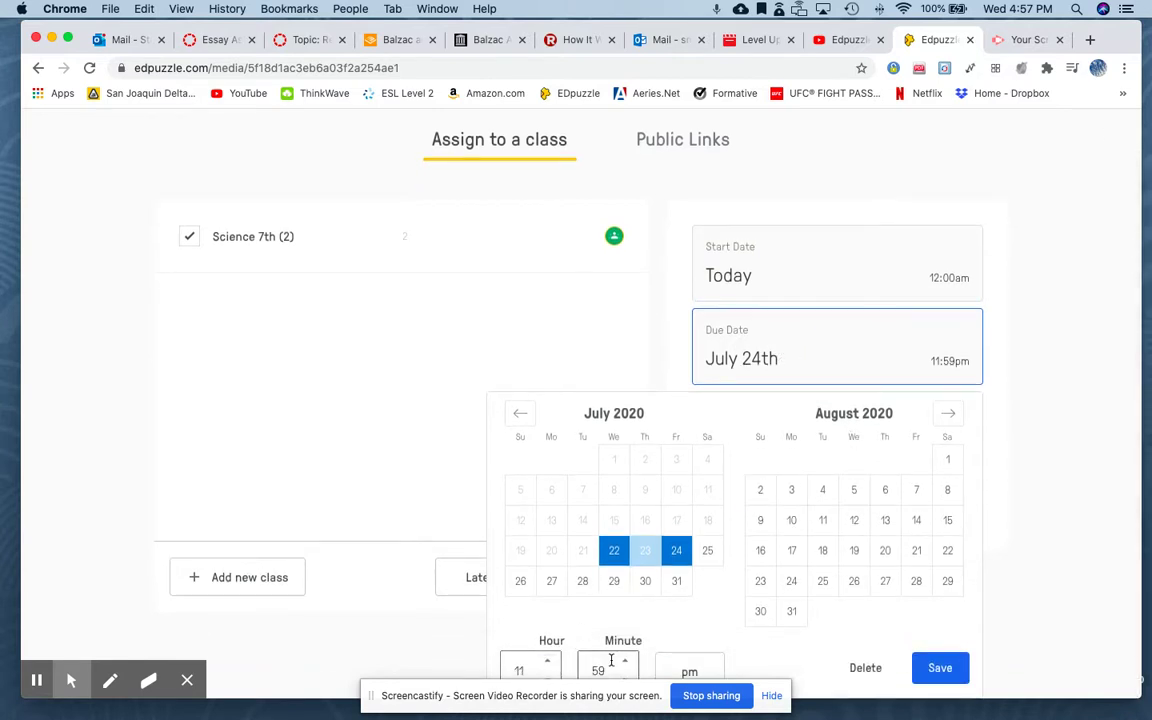
click(940, 668)
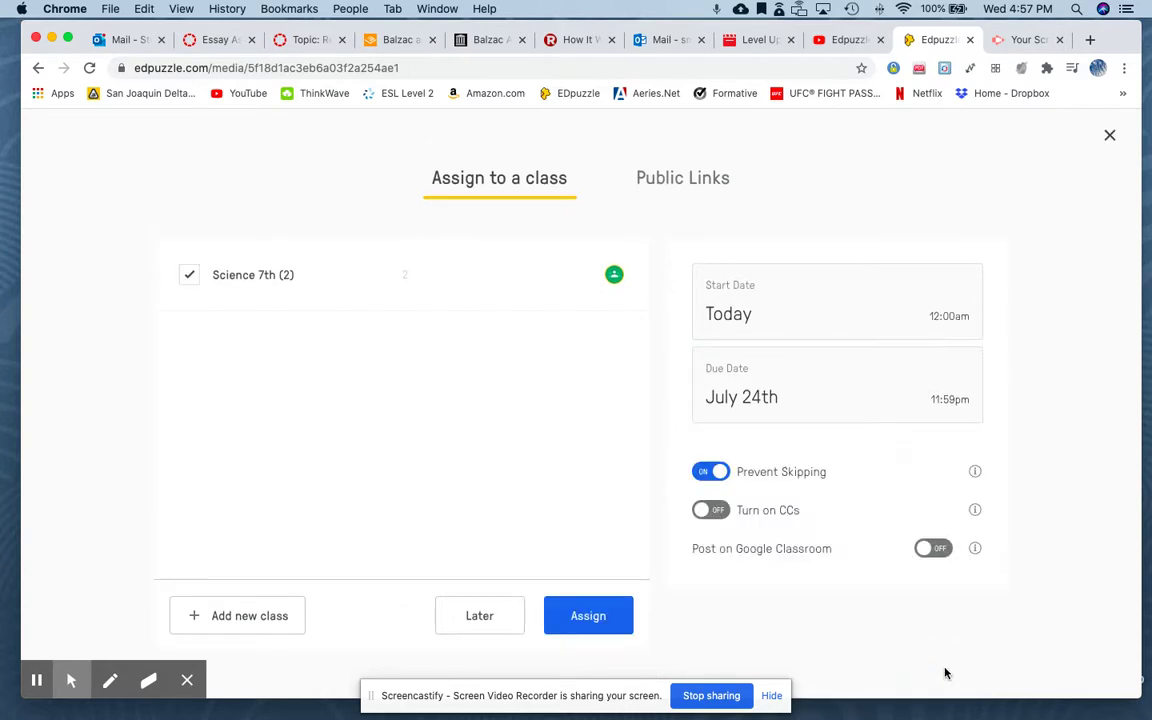
Turn on posting to Google Classroom, toggle Prevent Skipping off and back on, and assign the video to the class
click(934, 549)
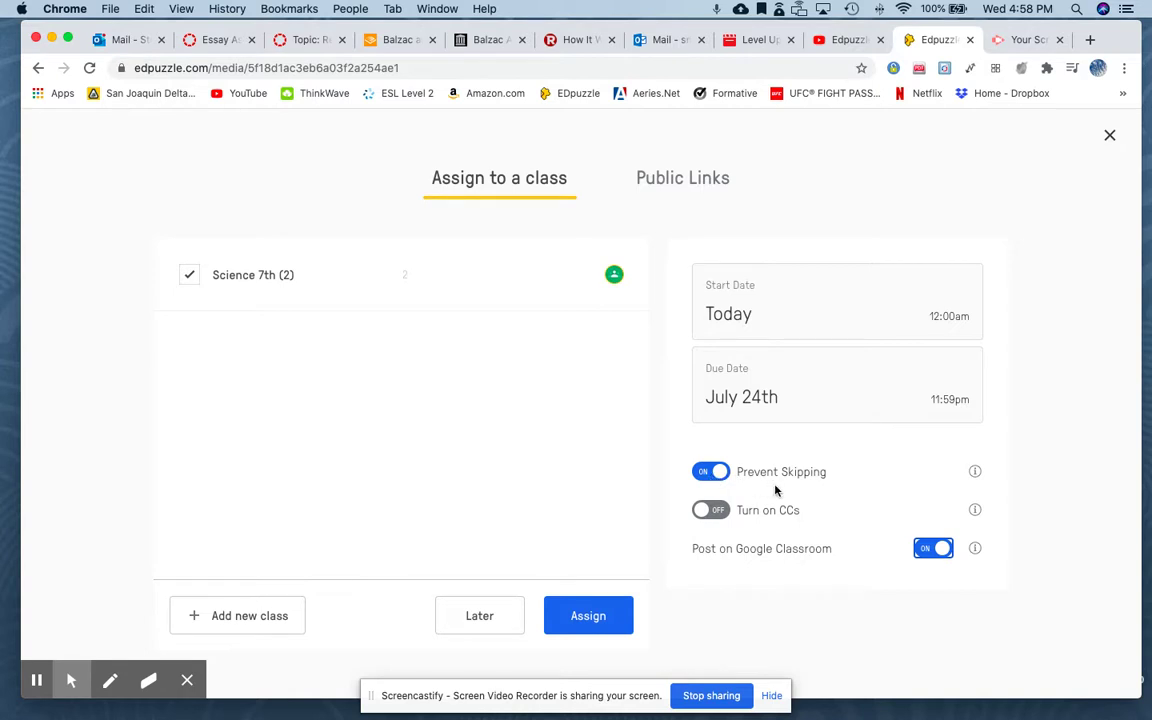
click(711, 471)
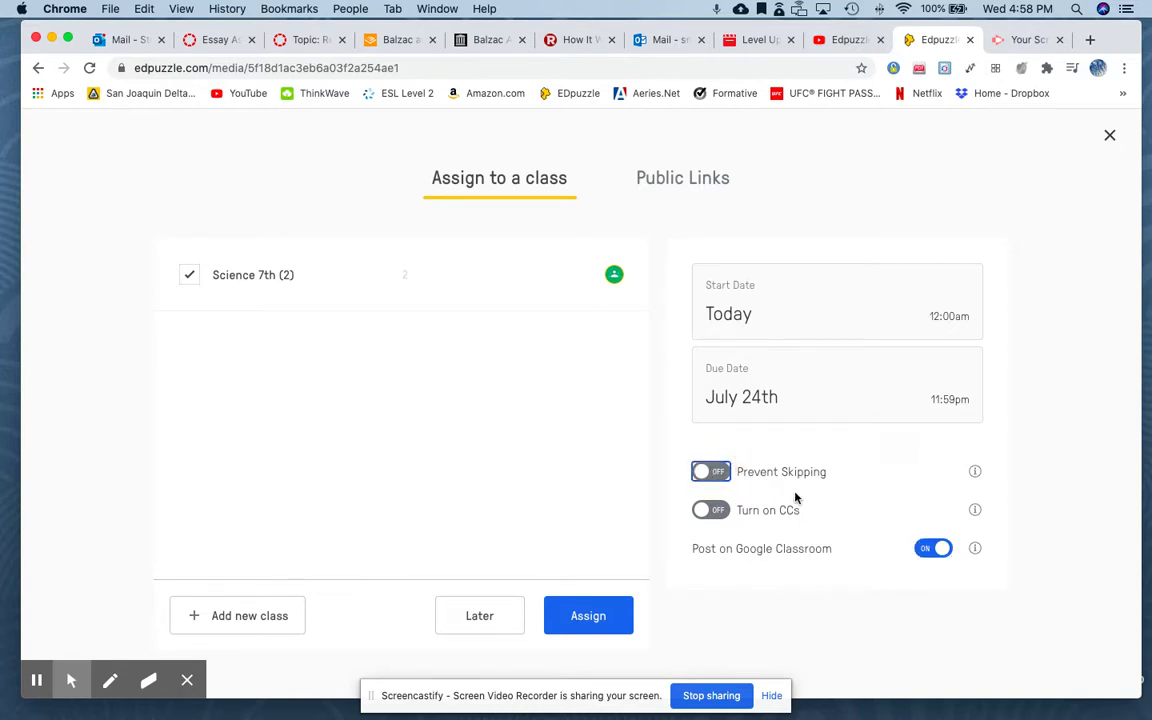
click(796, 485)
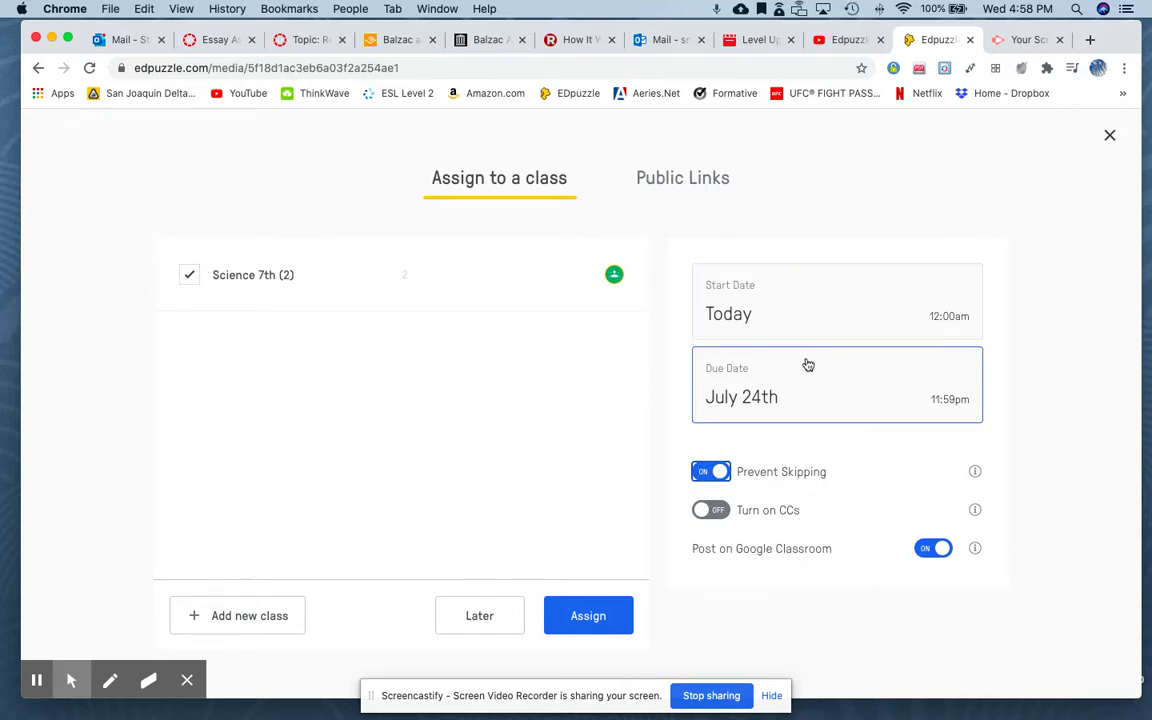
click(576, 619)
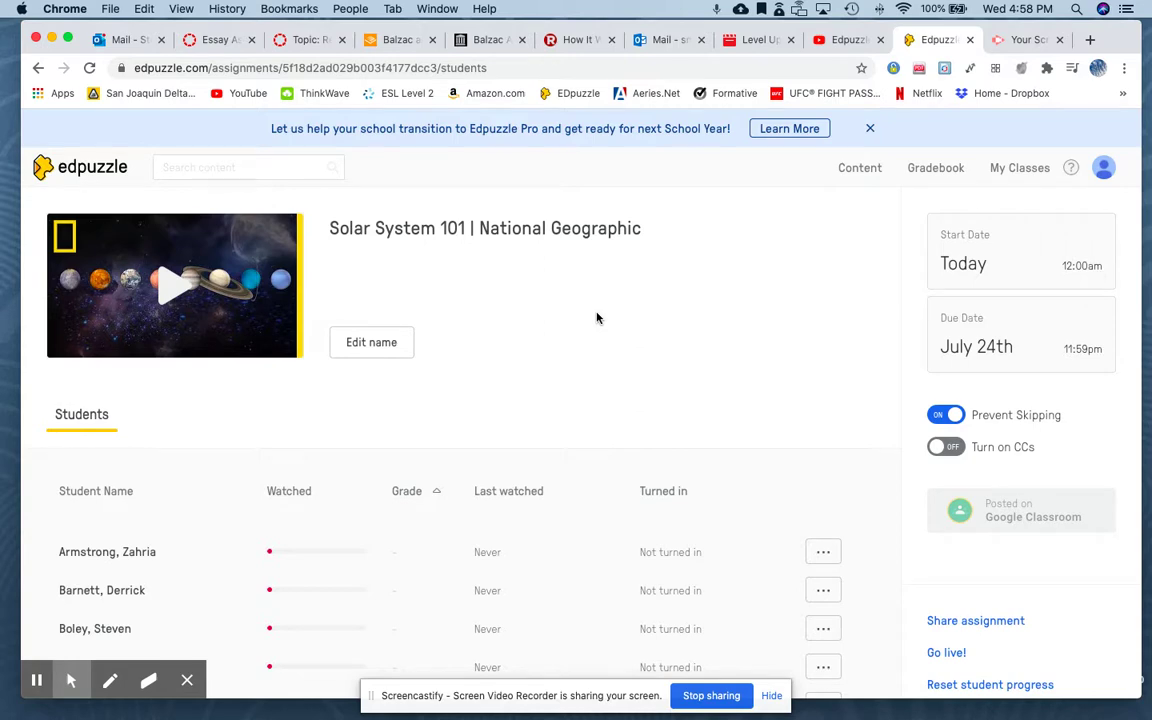
Look through the assignment's student list, examining the watched, grade, last watched and turned-in columns
scroll(360, 566, down, 5)
scroll(363, 567, down, 6)
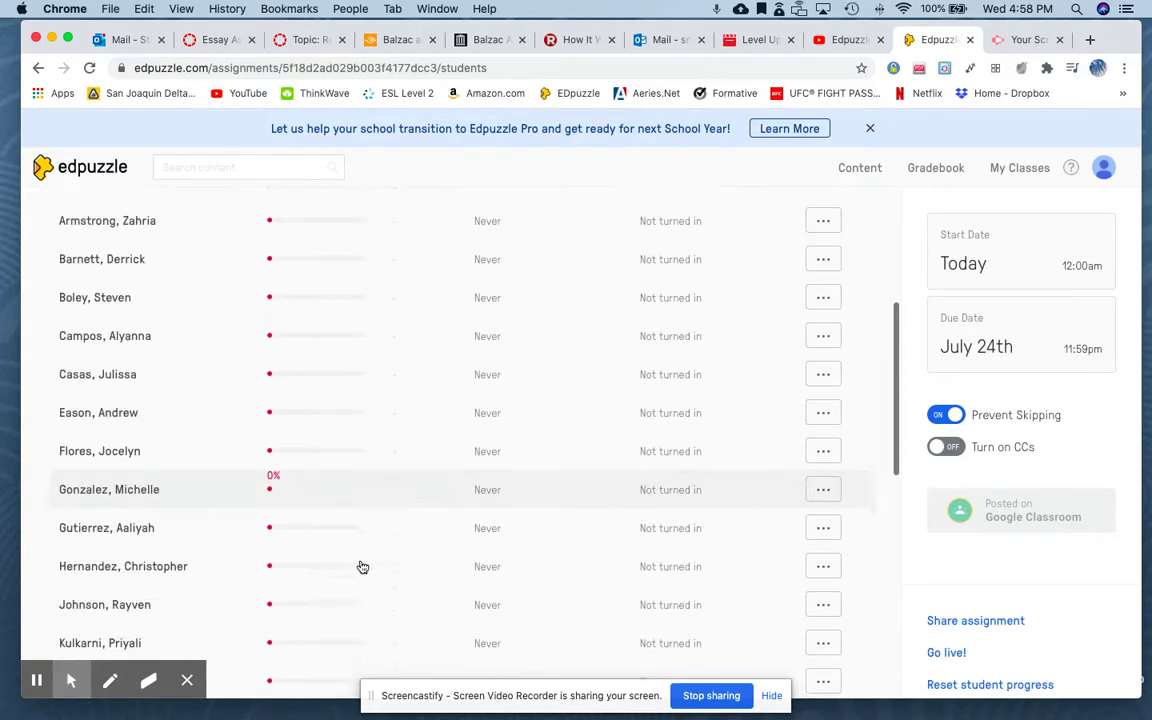
scroll(363, 567, up, 8)
scroll(362, 567, up, 2)
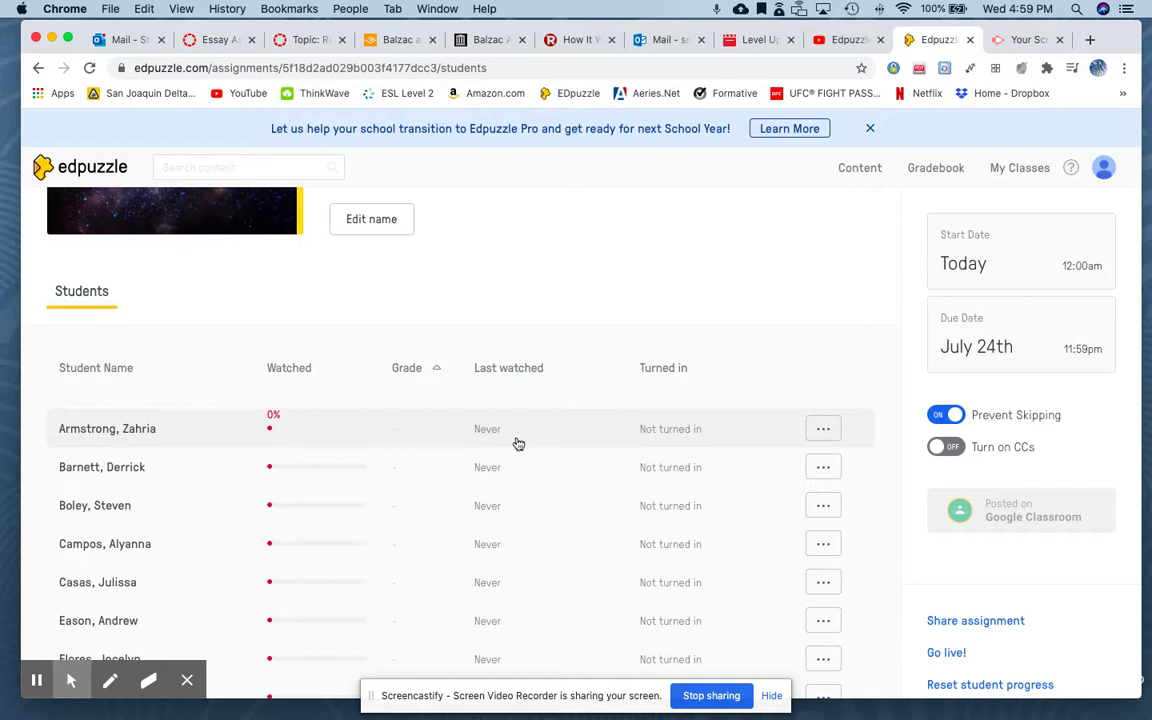
scroll(518, 443, down, 3)
scroll(517, 442, up, 4)
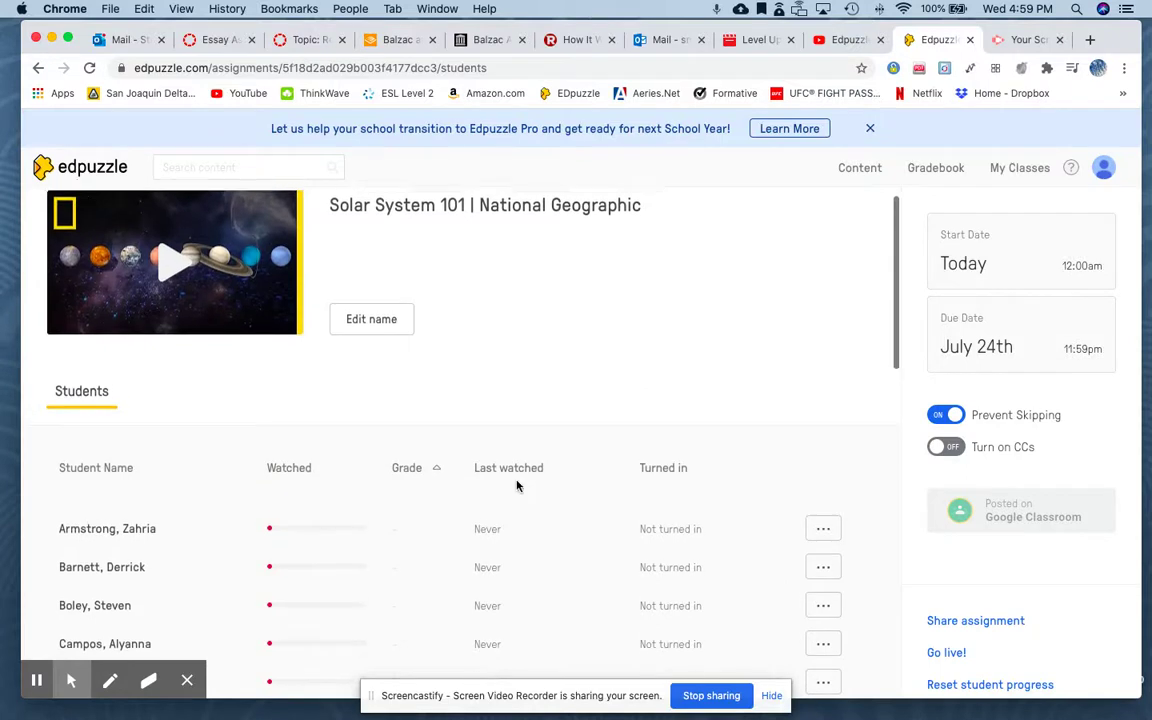
scroll(528, 505, down, 1)
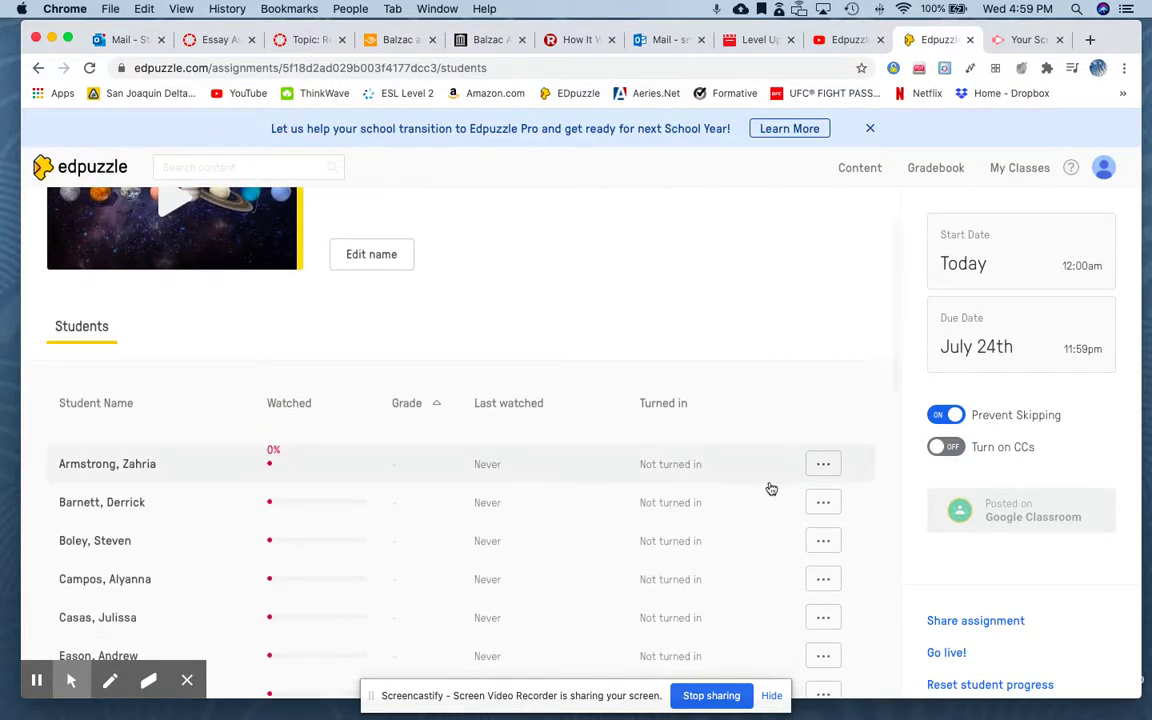
View the progress options for the first student, close them without resetting anything, and look over the student list again
click(823, 464)
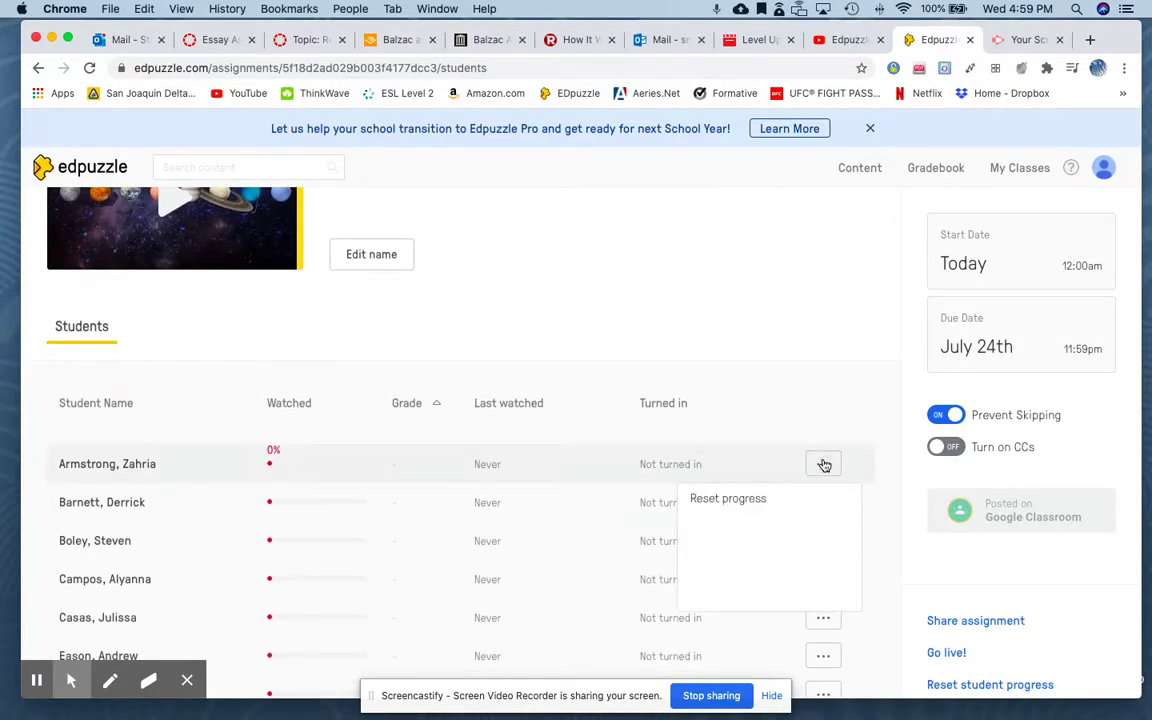
click(787, 273)
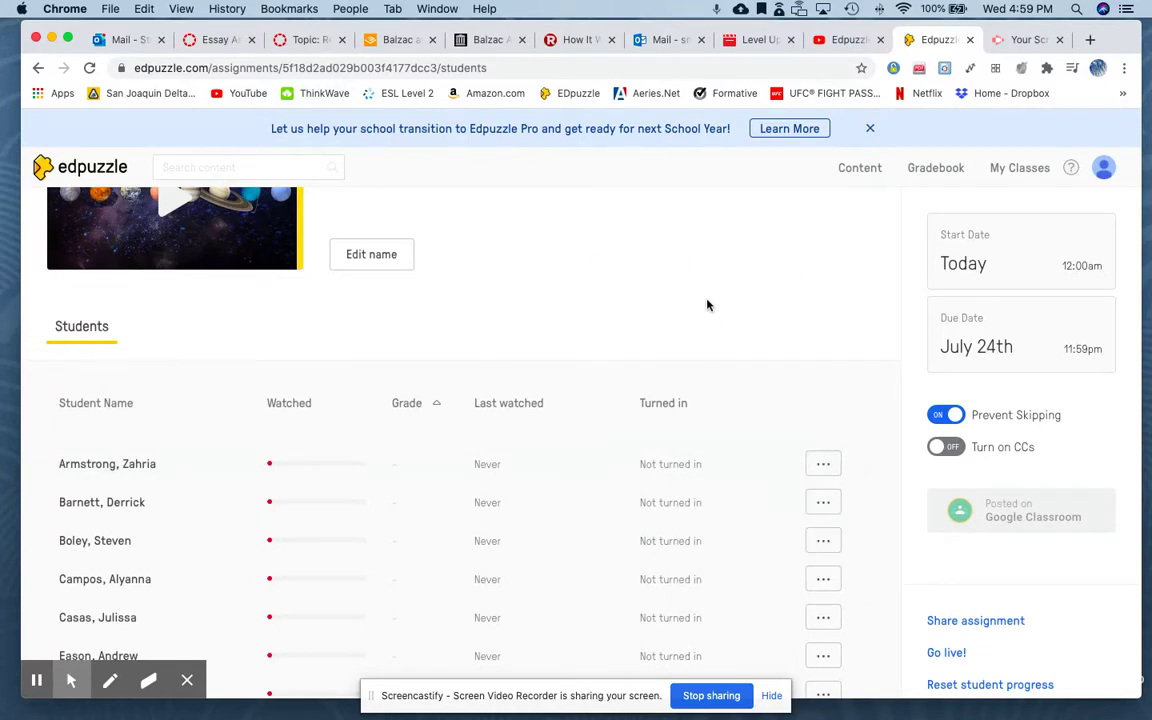
scroll(452, 548, down, 4)
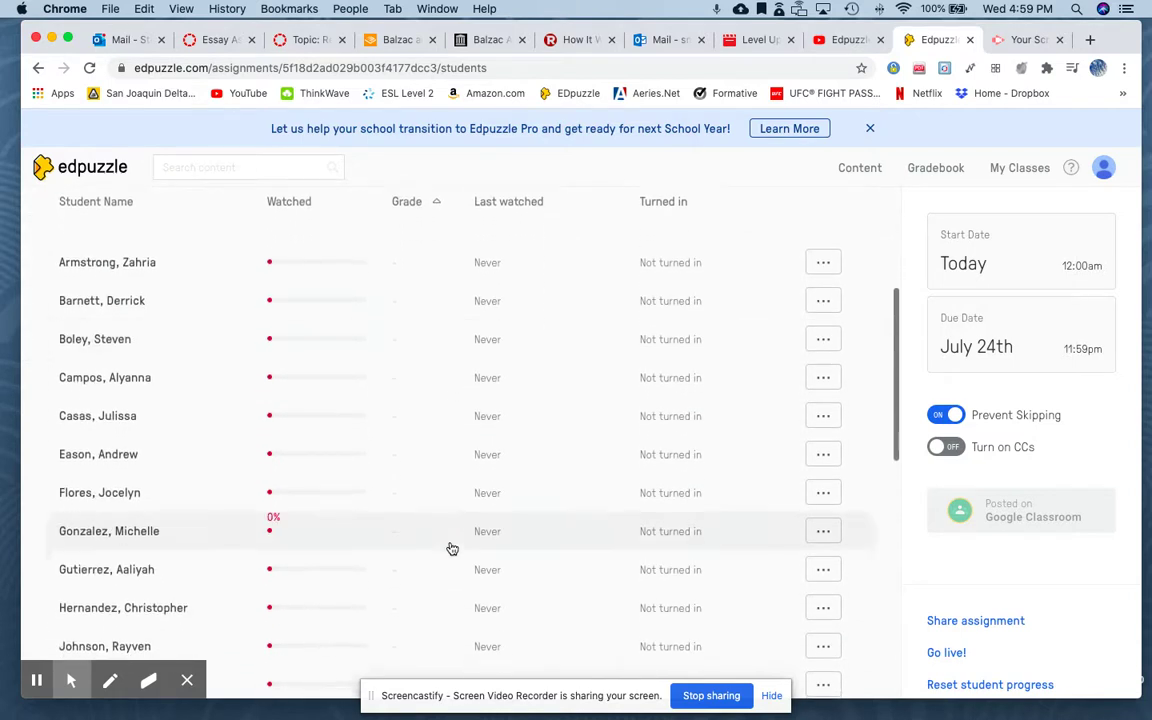
scroll(452, 548, up, 5)
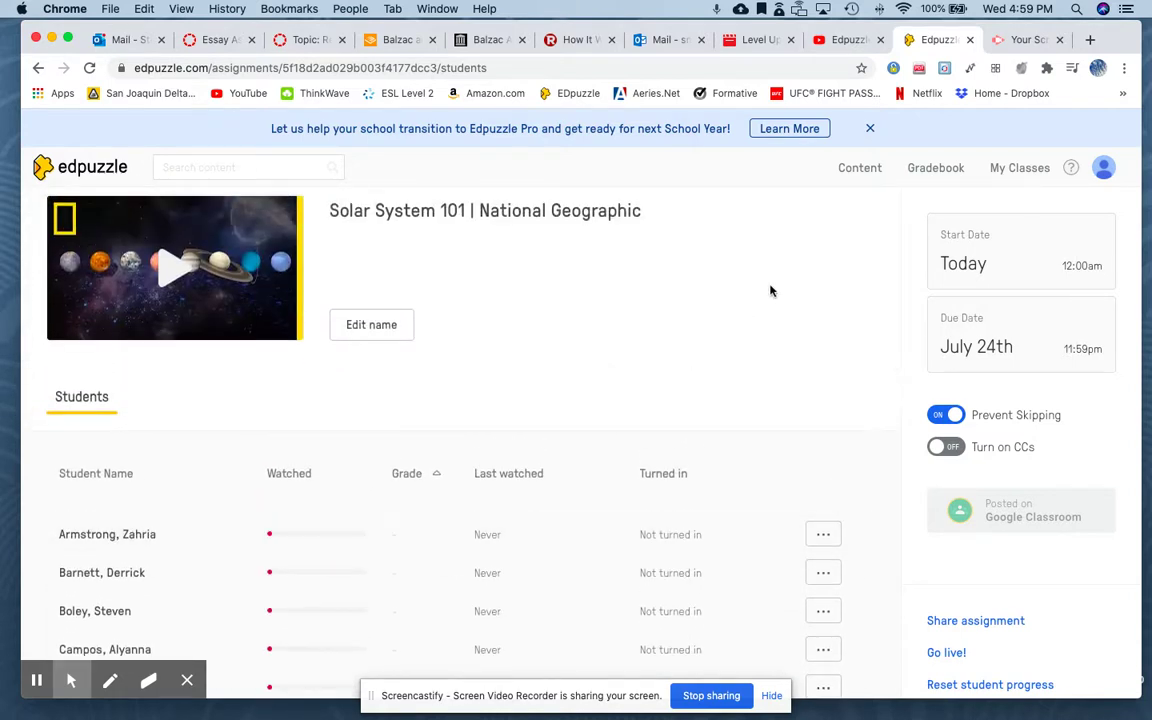
Browse the content library, viewing the Curriculum page and the folders in My Content
click(864, 171)
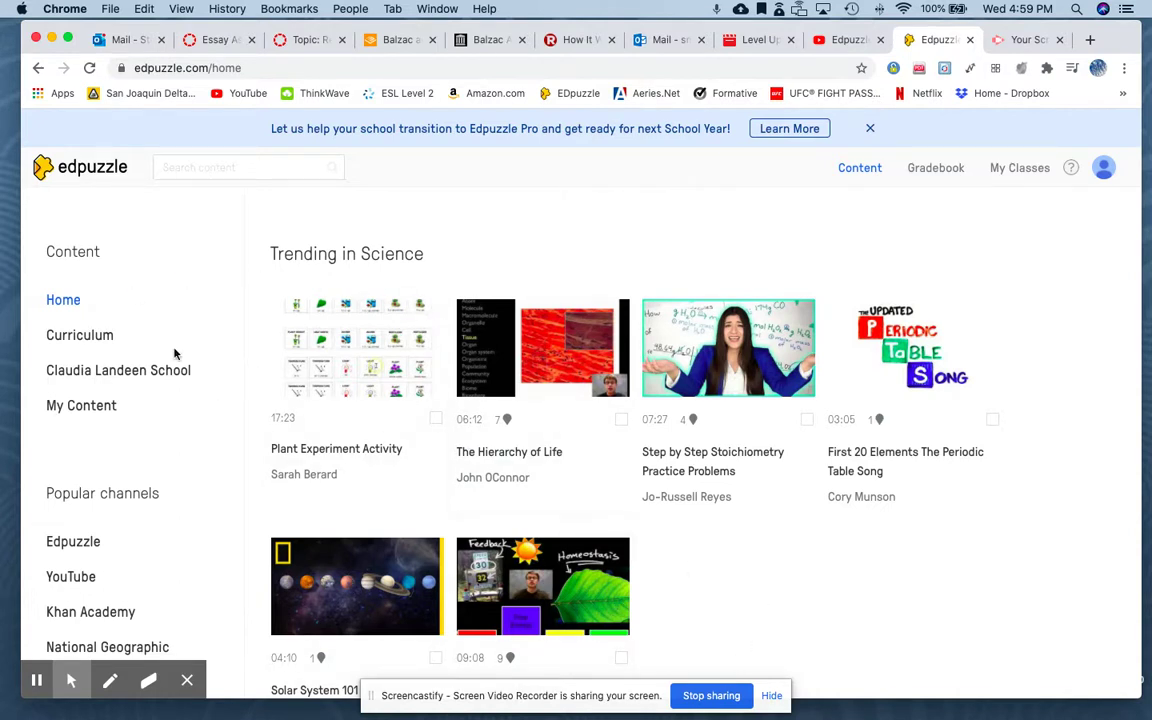
click(92, 335)
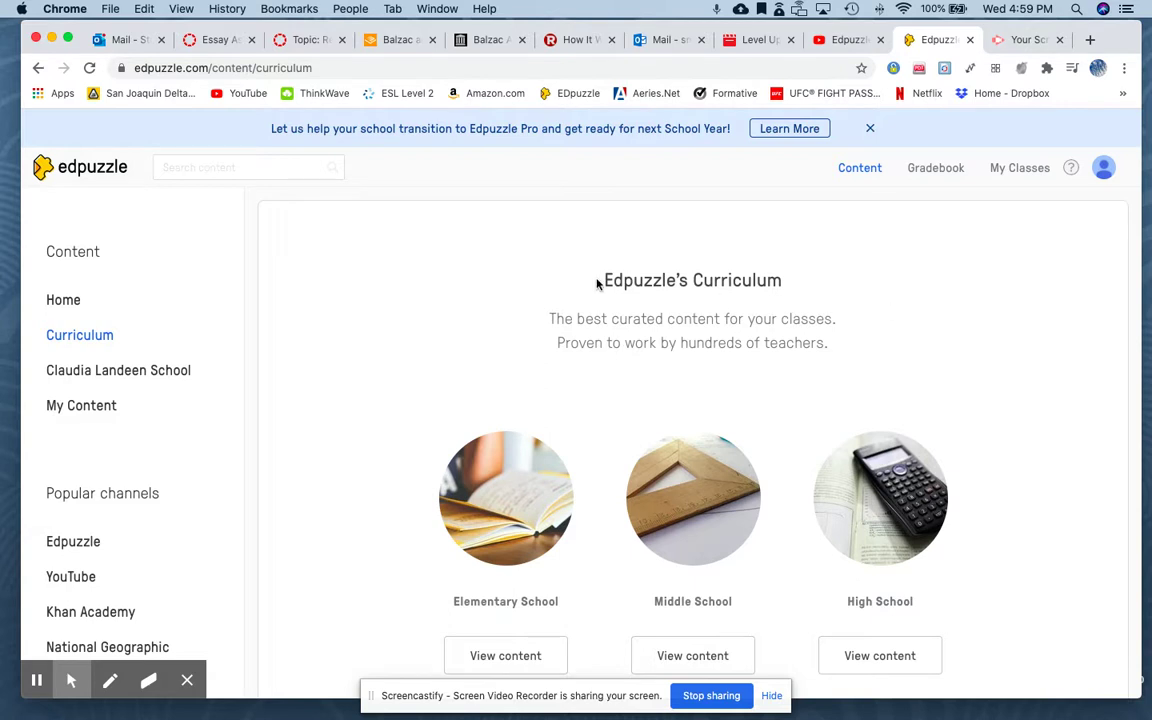
click(101, 412)
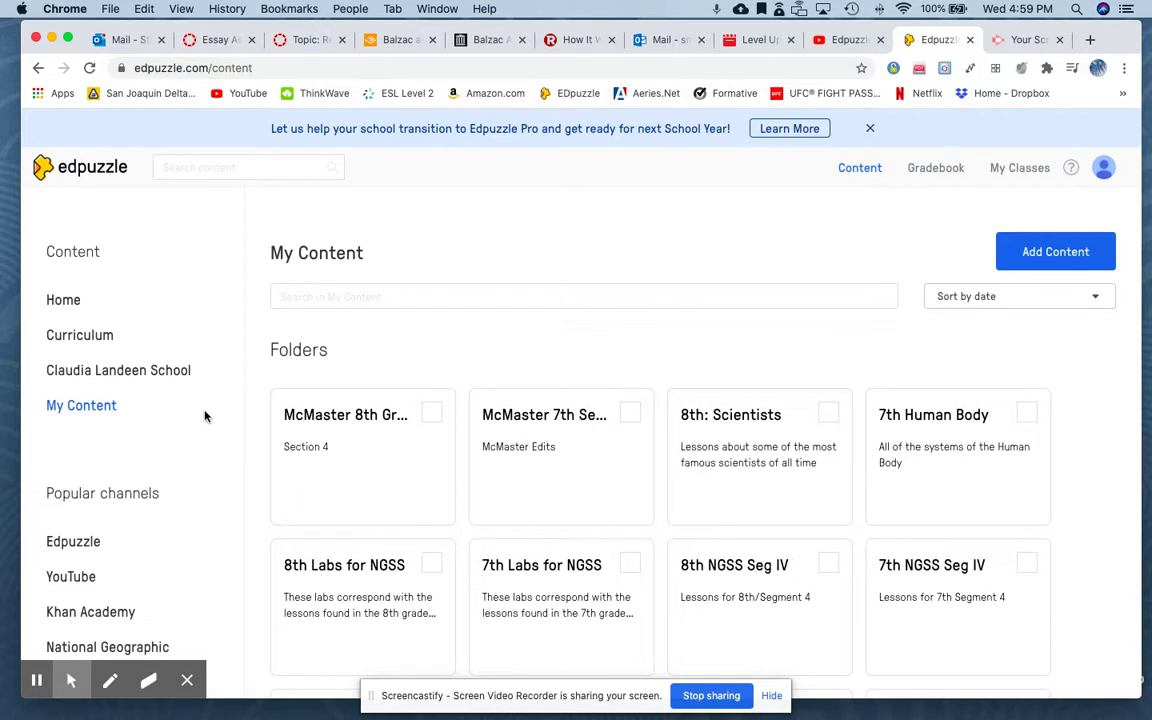
scroll(530, 313, down, 3)
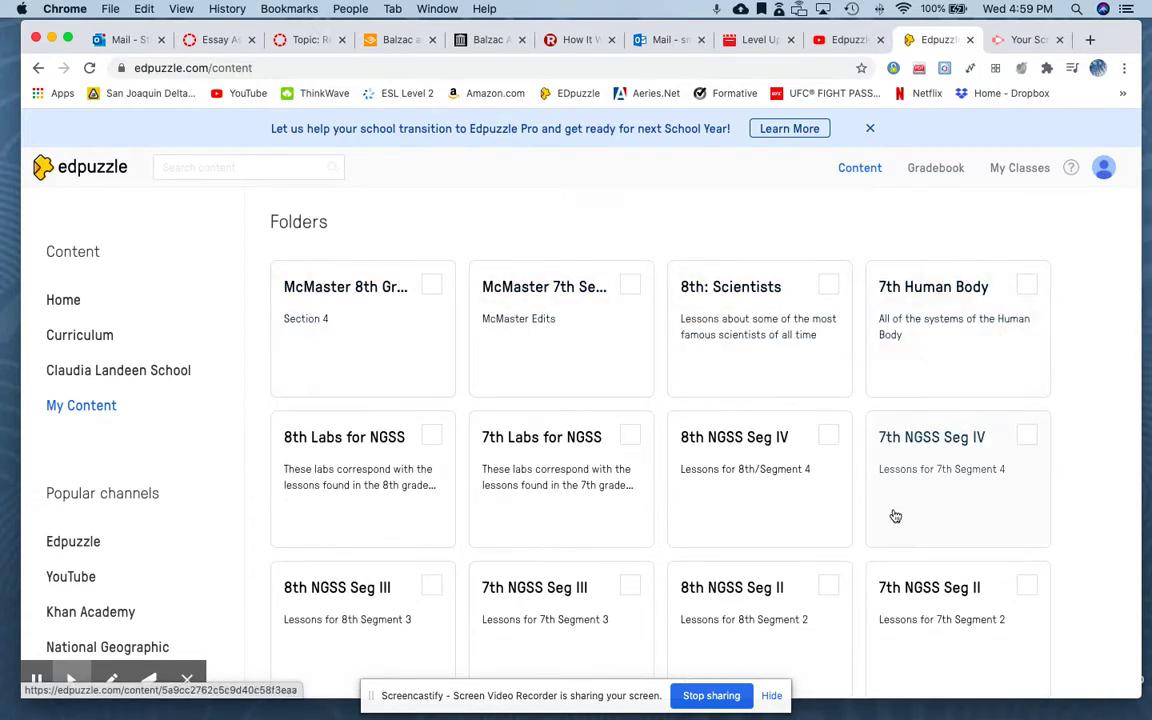
scroll(630, 404, up, 3)
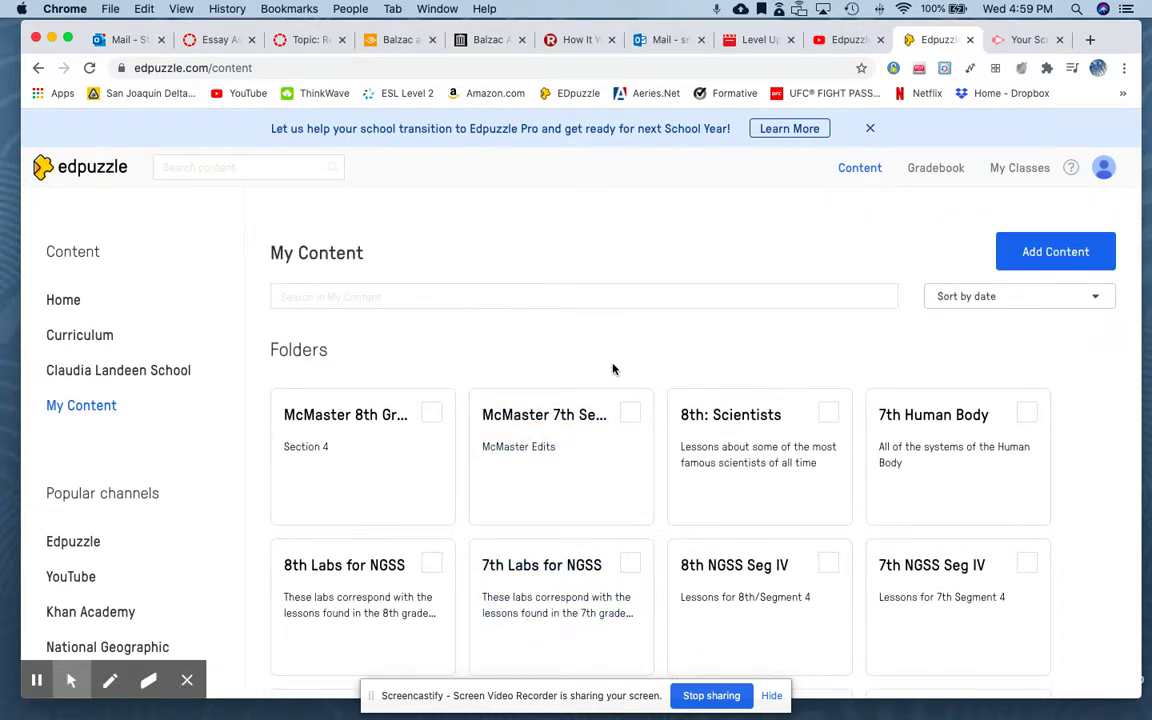
Review the gradebook for Science 7th (2), including students' scores and time spent, and return to the content home page
click(937, 167)
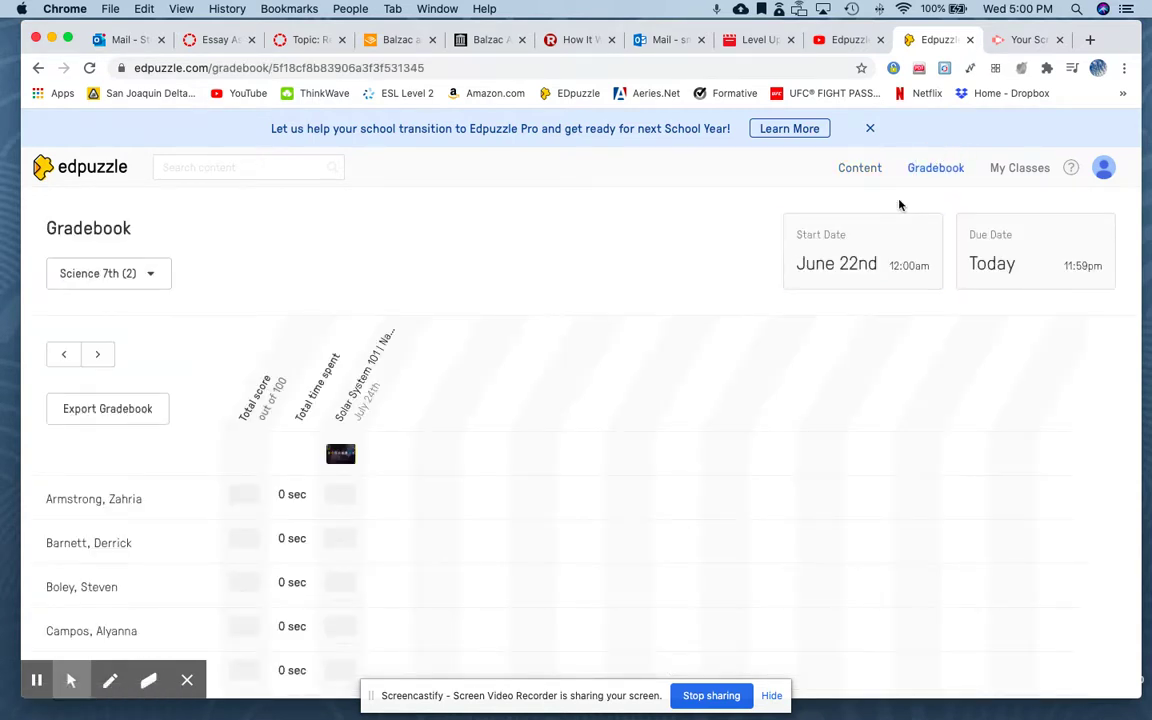
scroll(707, 316, down, 3)
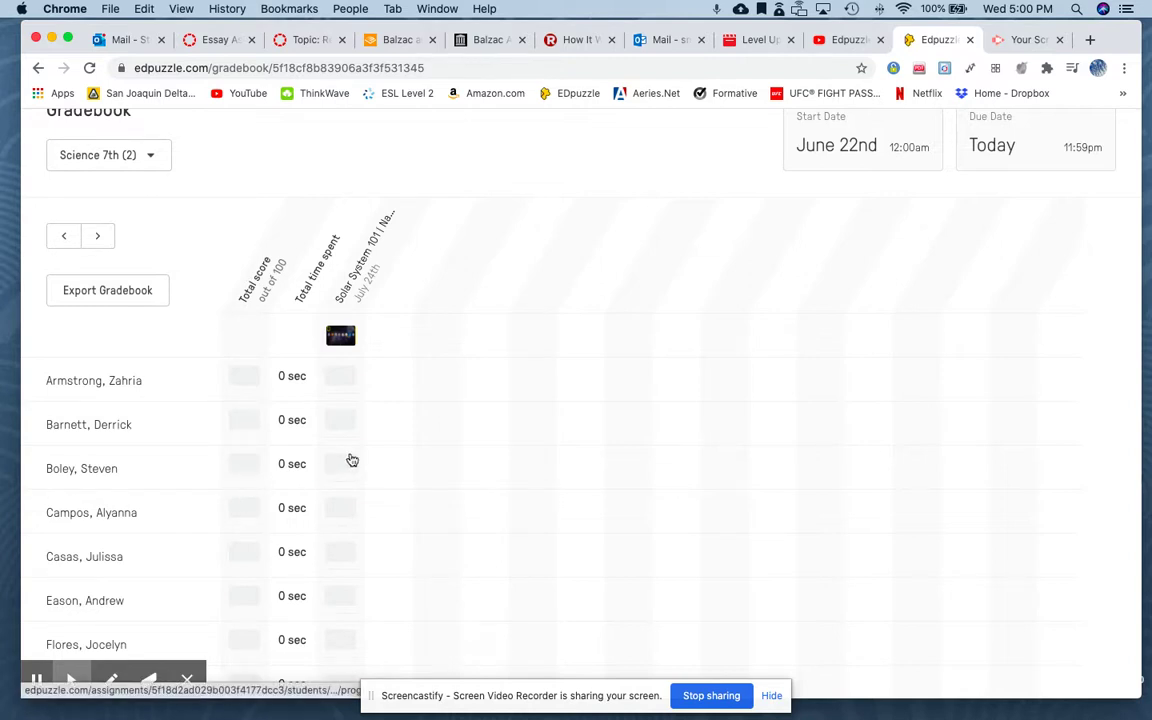
scroll(424, 480, down, 4)
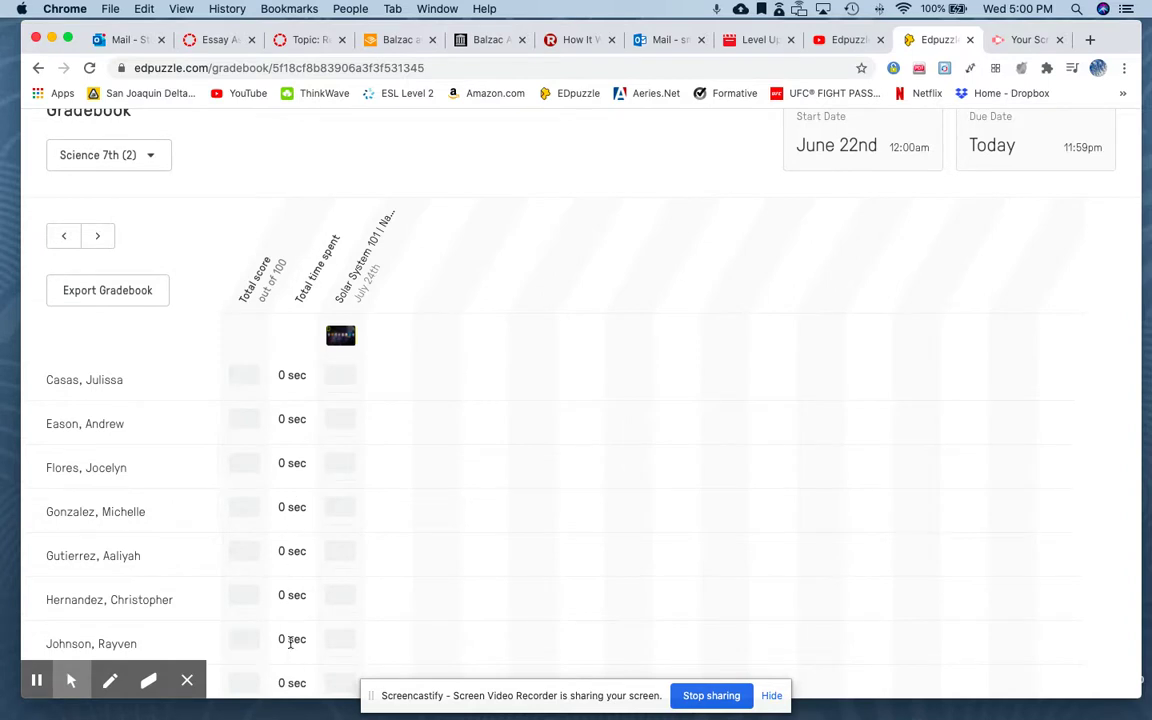
scroll(290, 501, up, 4)
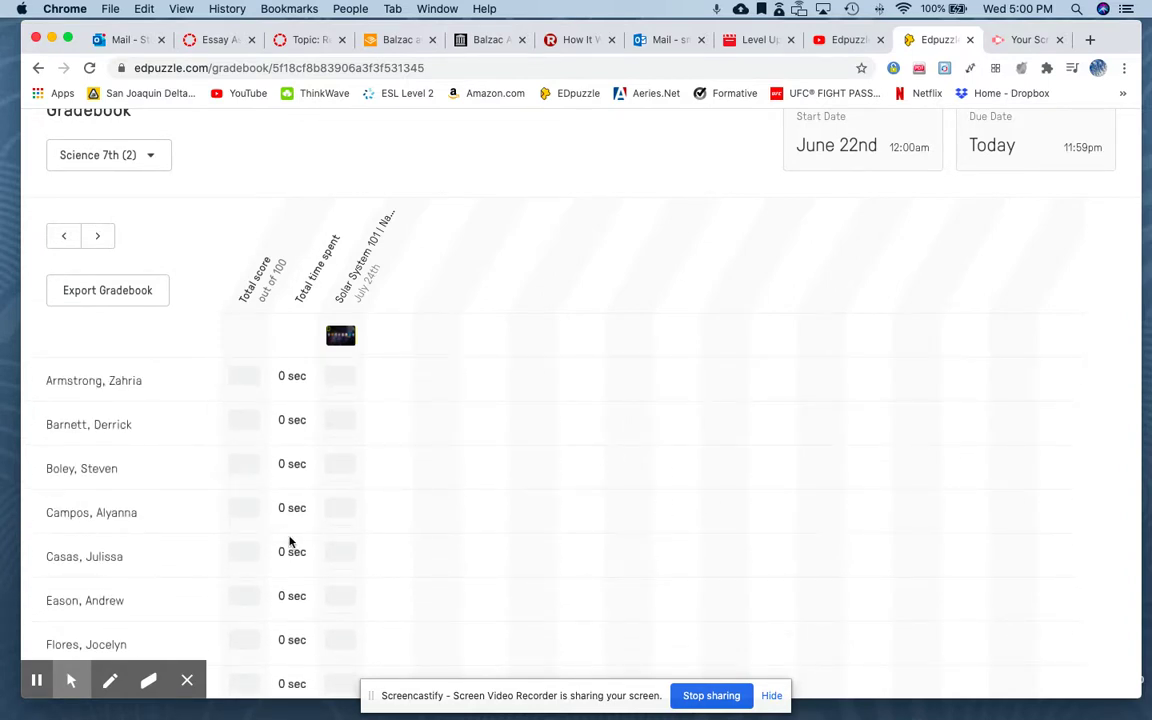
scroll(465, 501, up, 3)
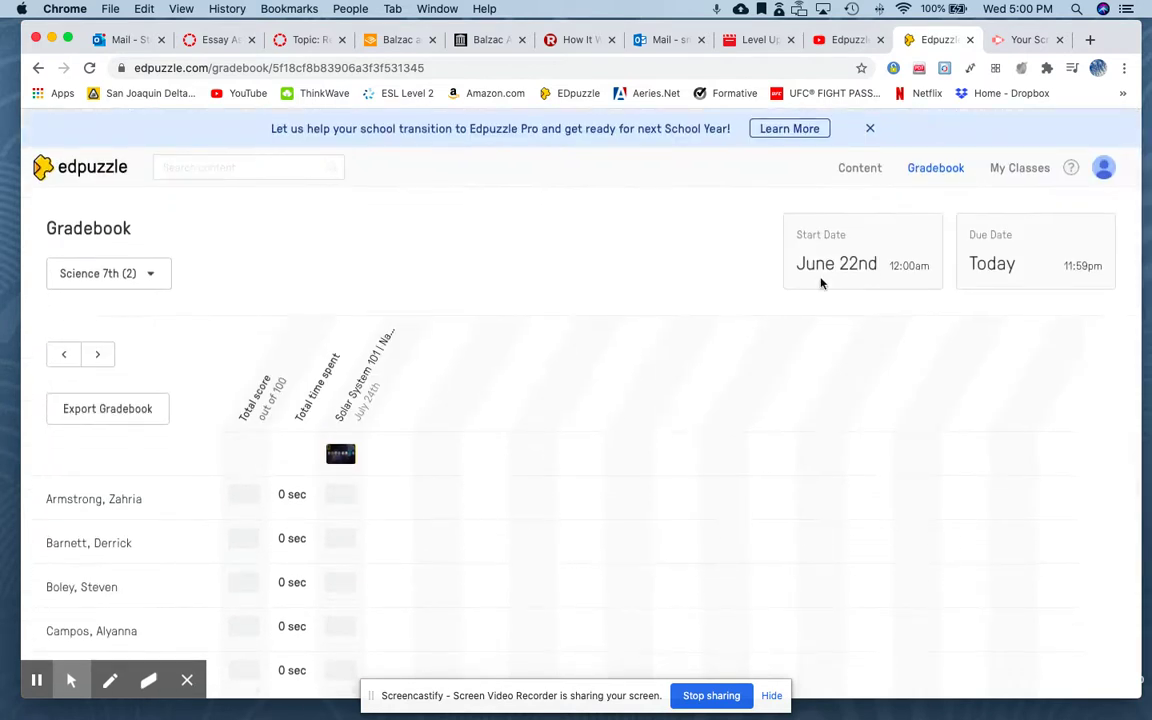
click(872, 168)
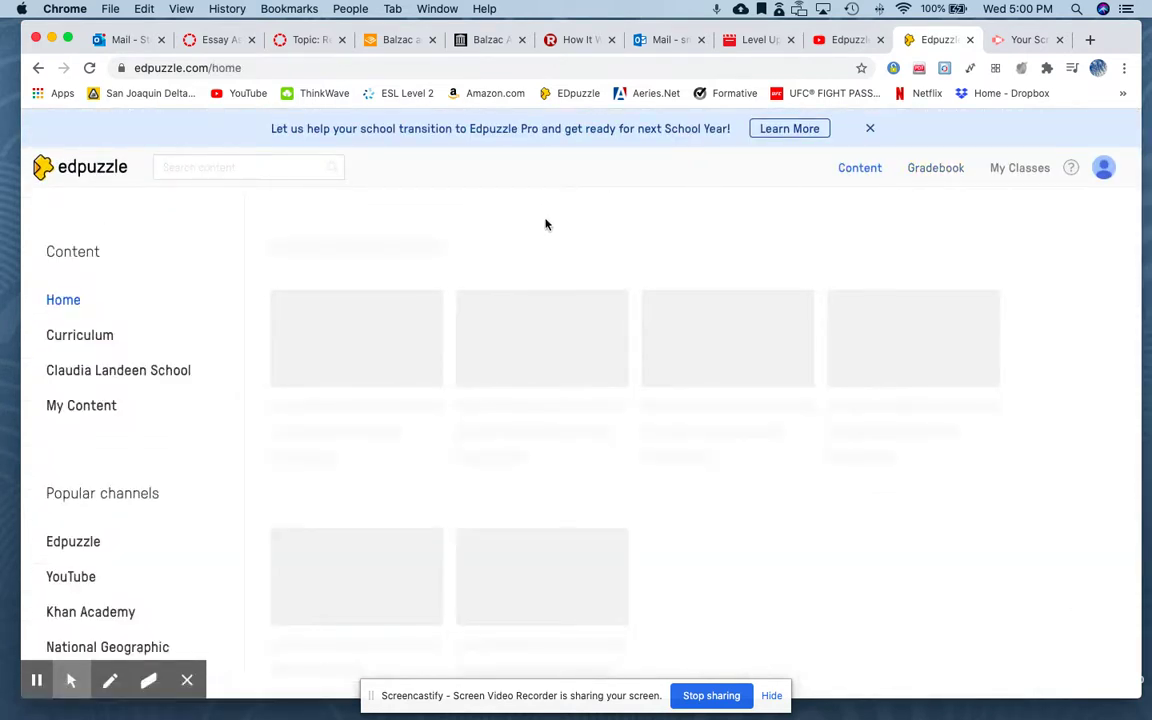